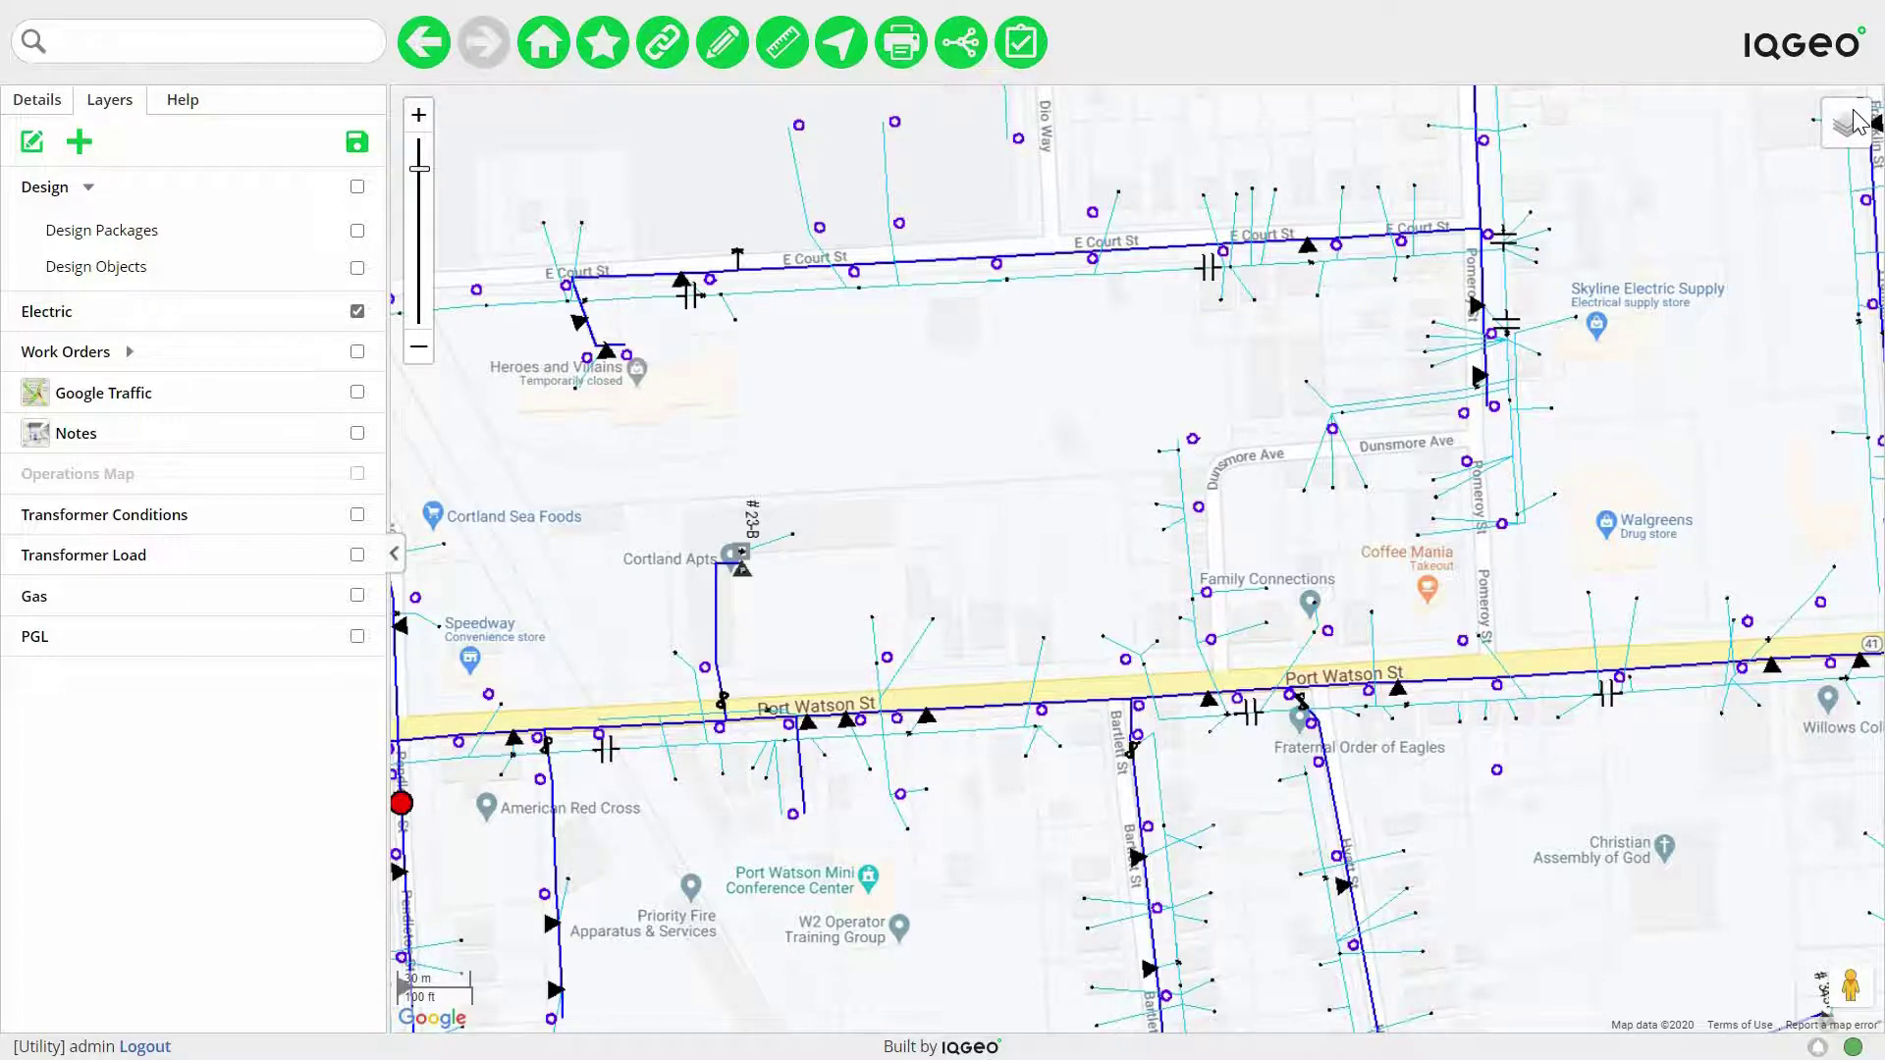
- Expand Work Orders, turn on Repairs, and leave the Design layers switched off
mouse_move(1858, 120)
left_click(129, 352)
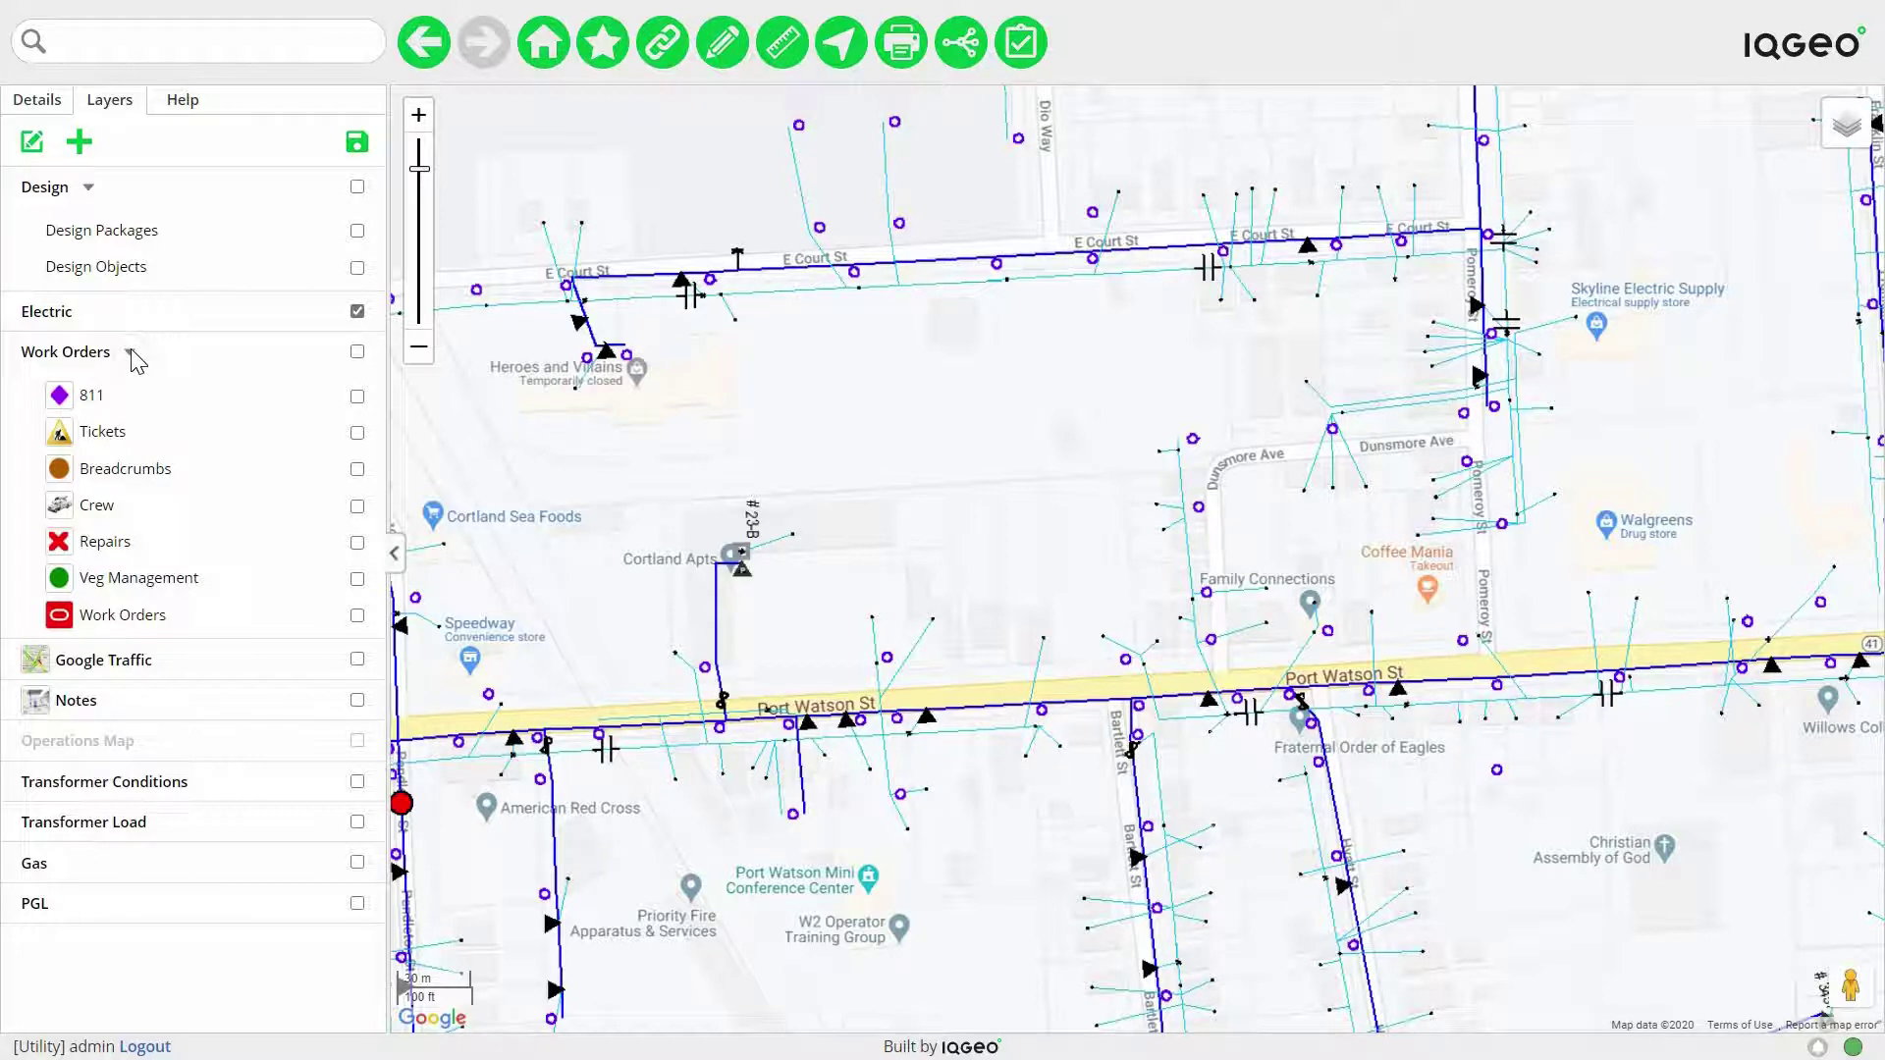
left_click(130, 352)
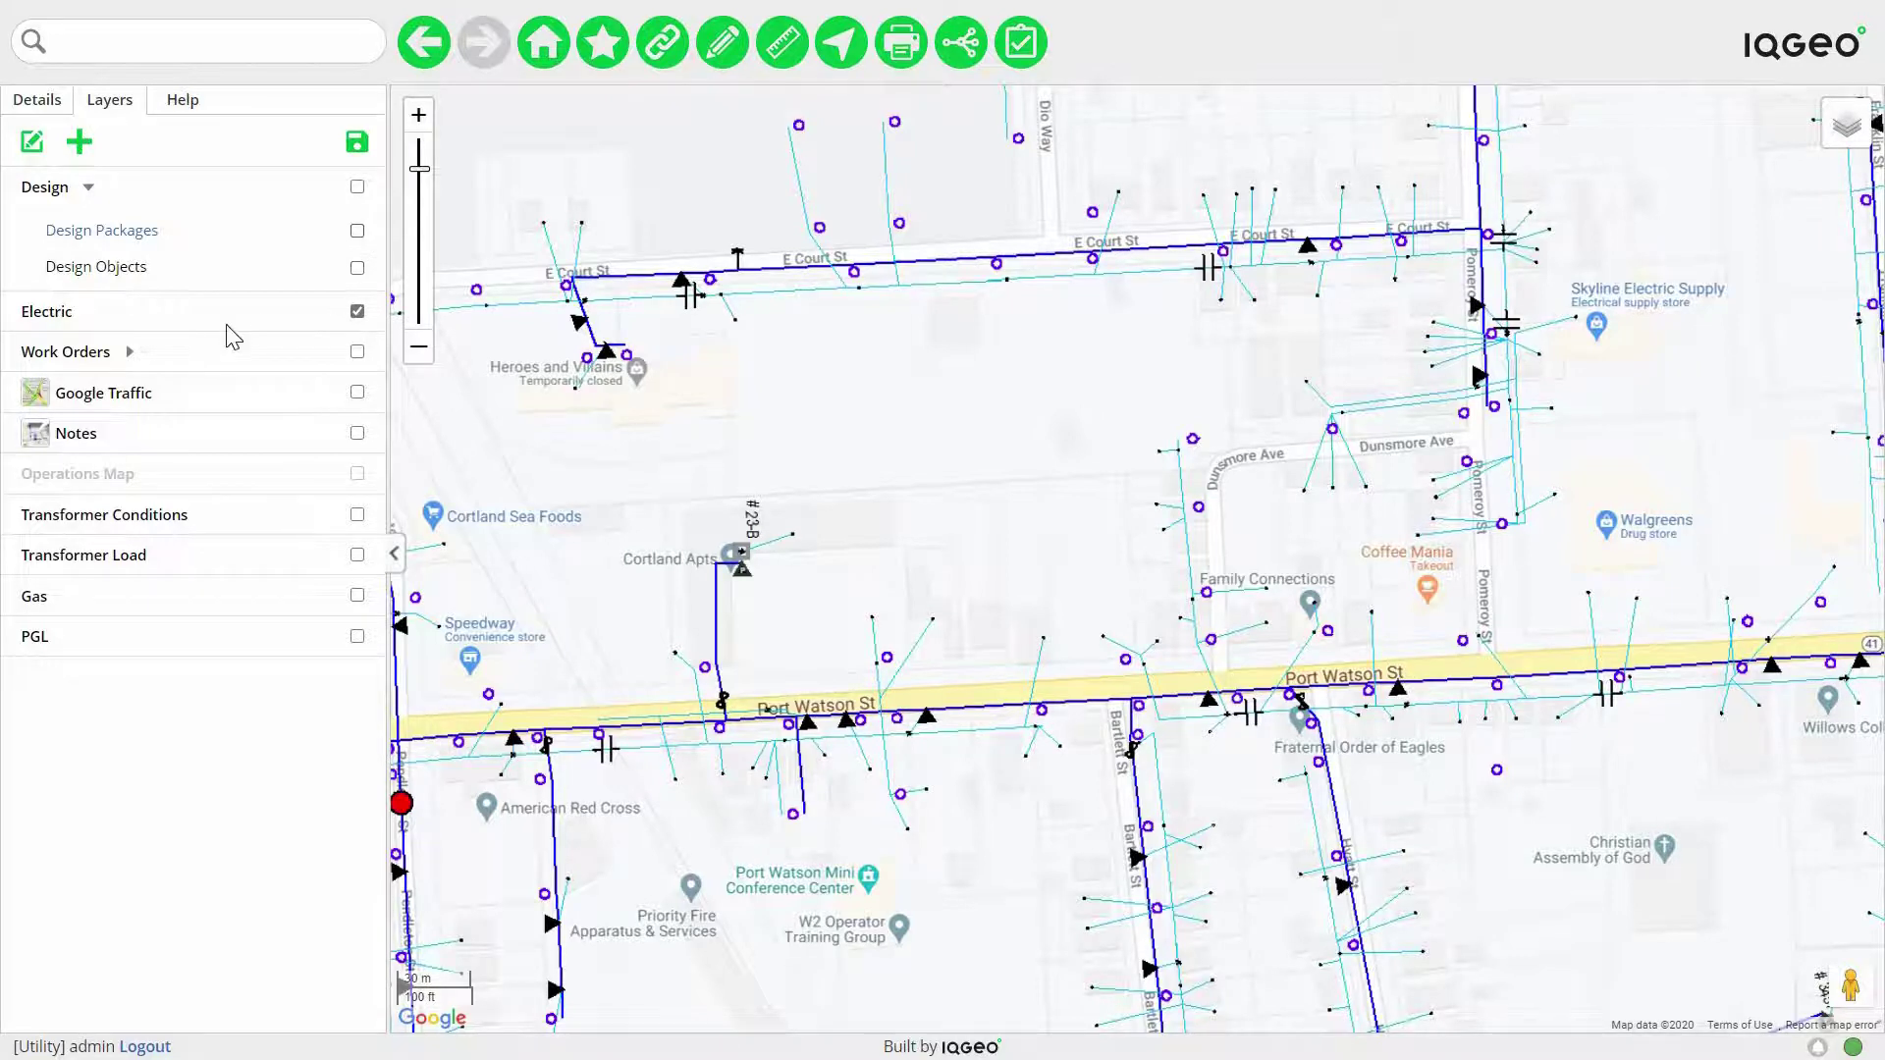
left_click(132, 353)
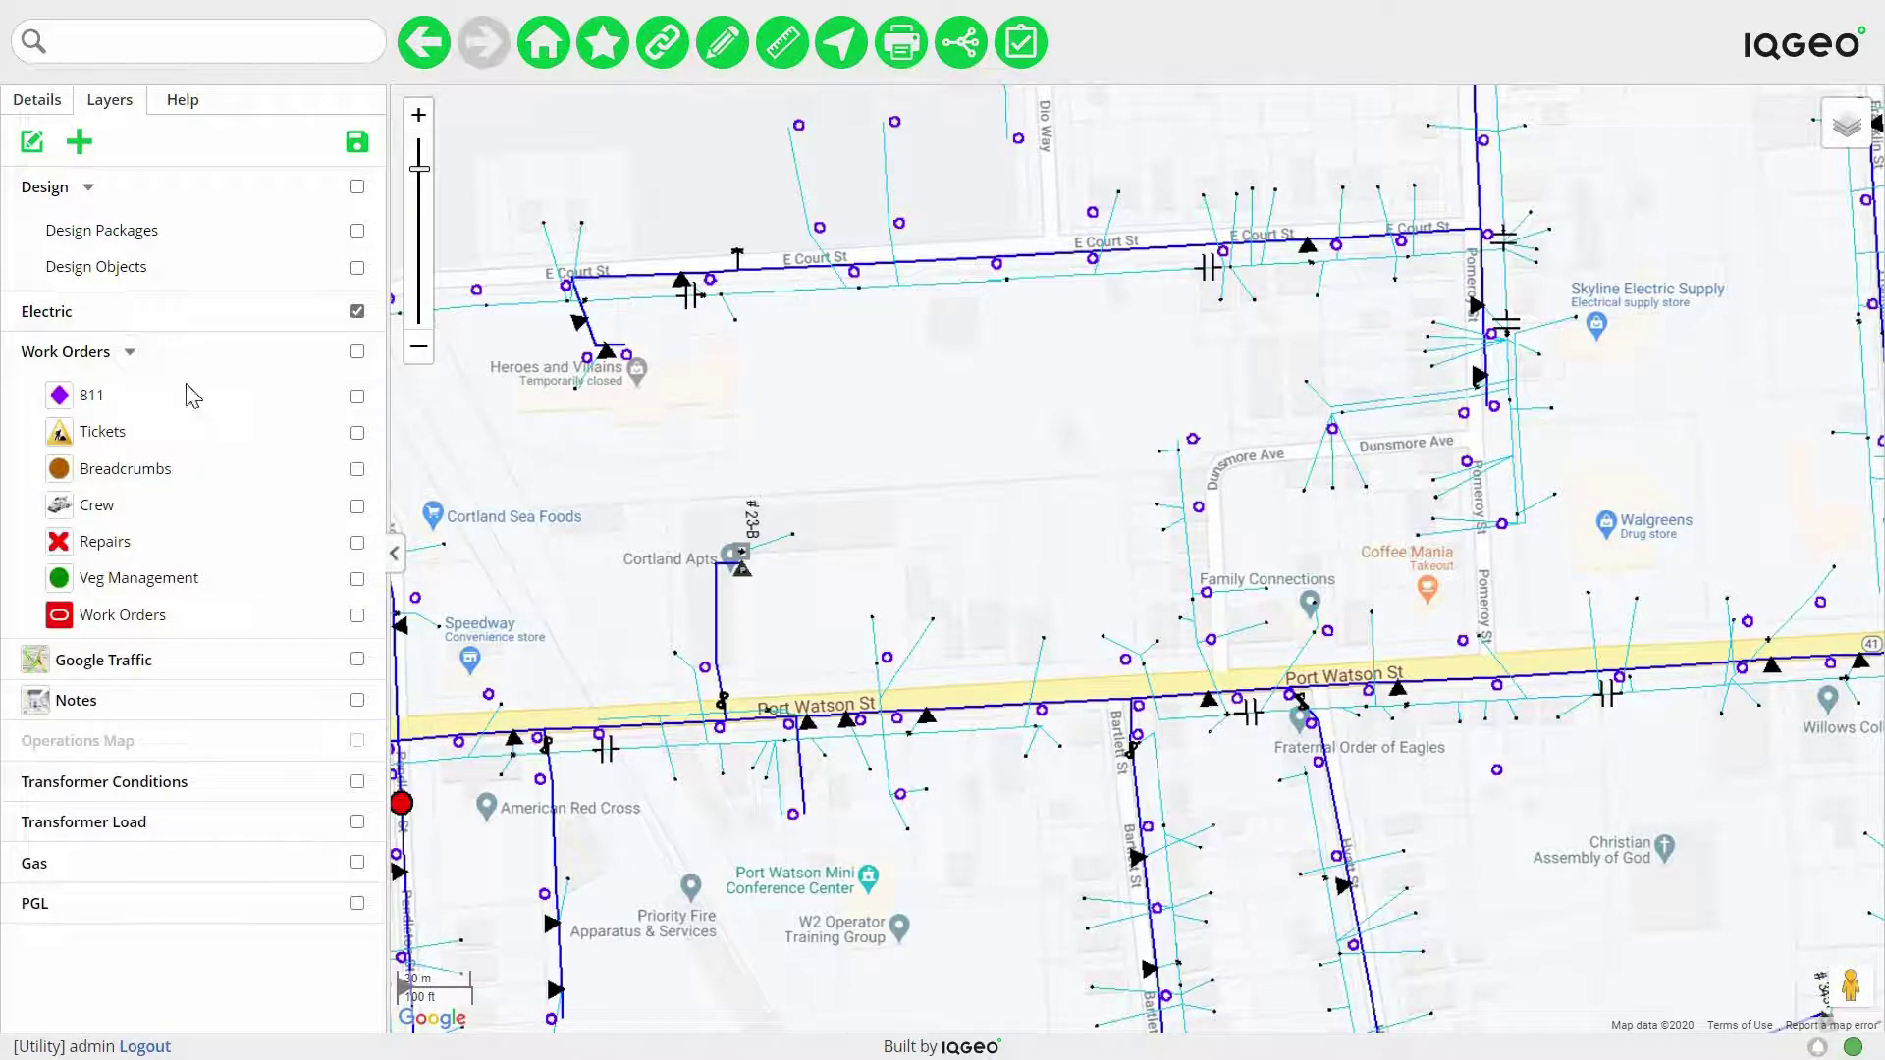
left_click(357, 543)
left_click(358, 232)
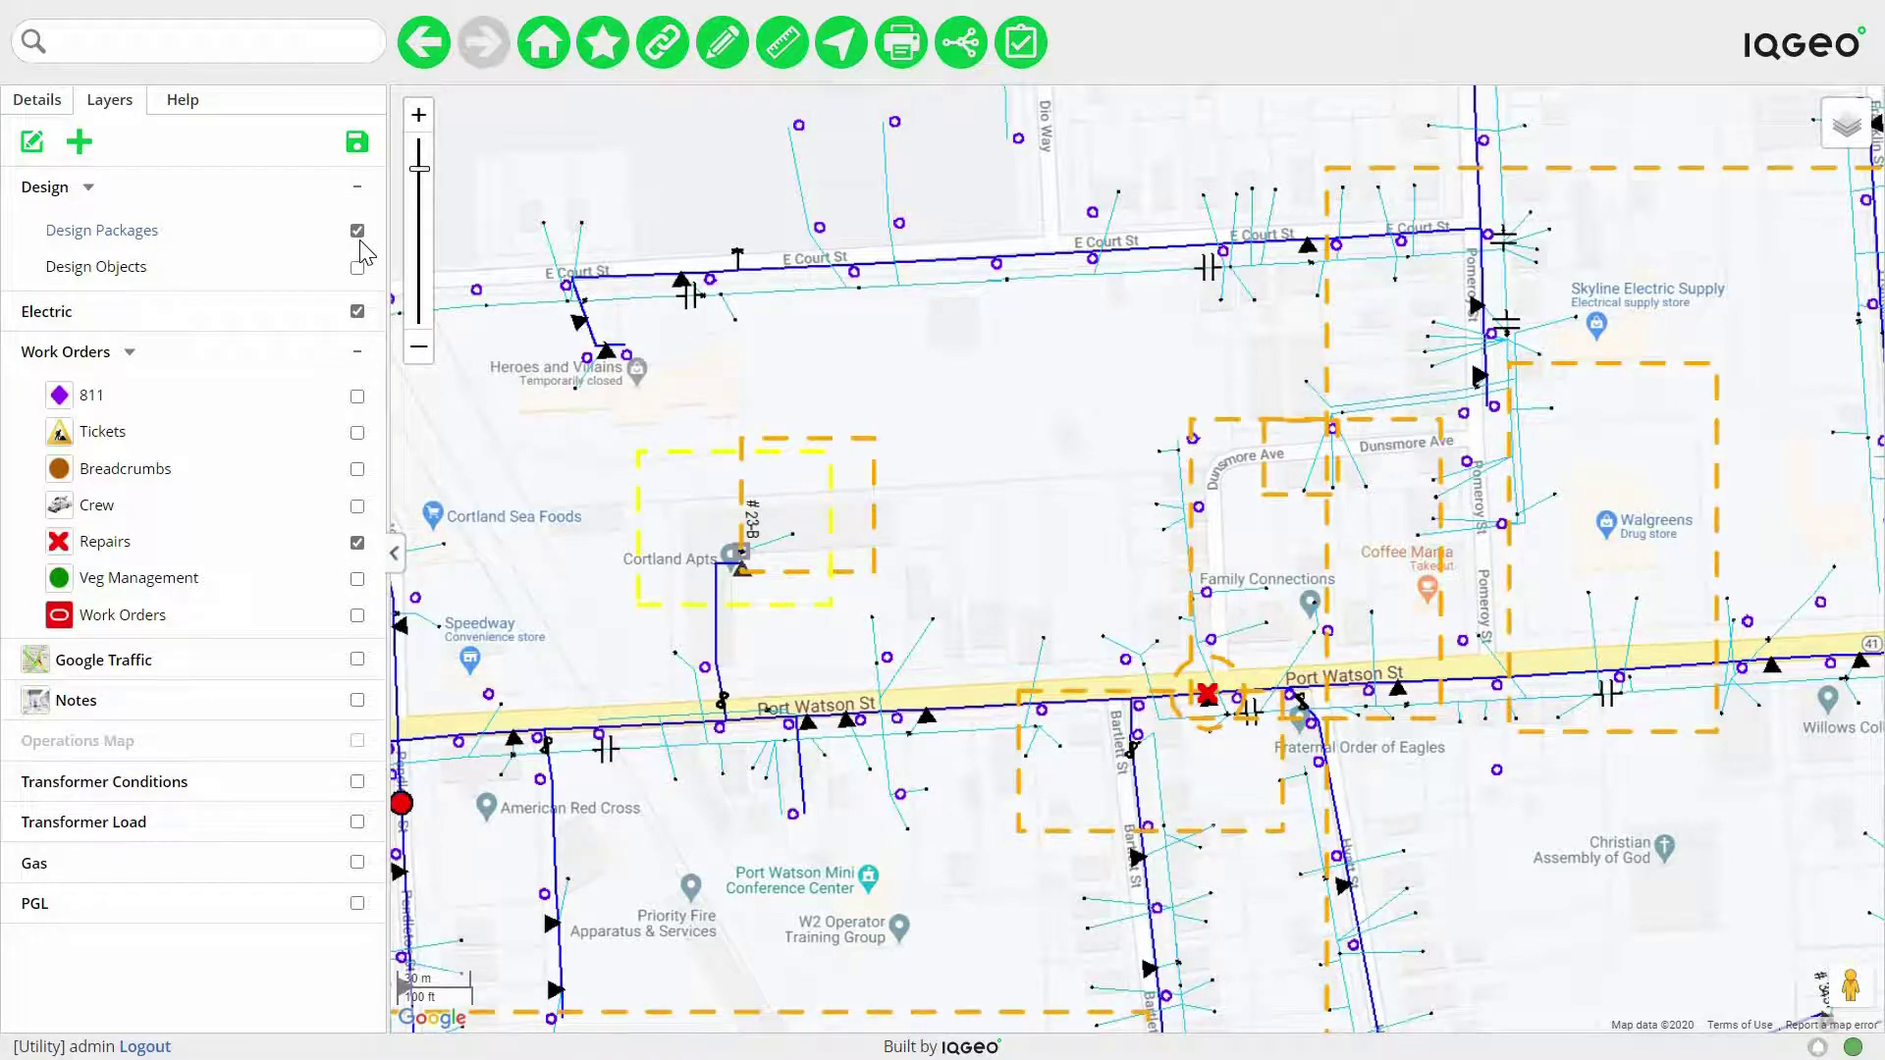
left_click(360, 271)
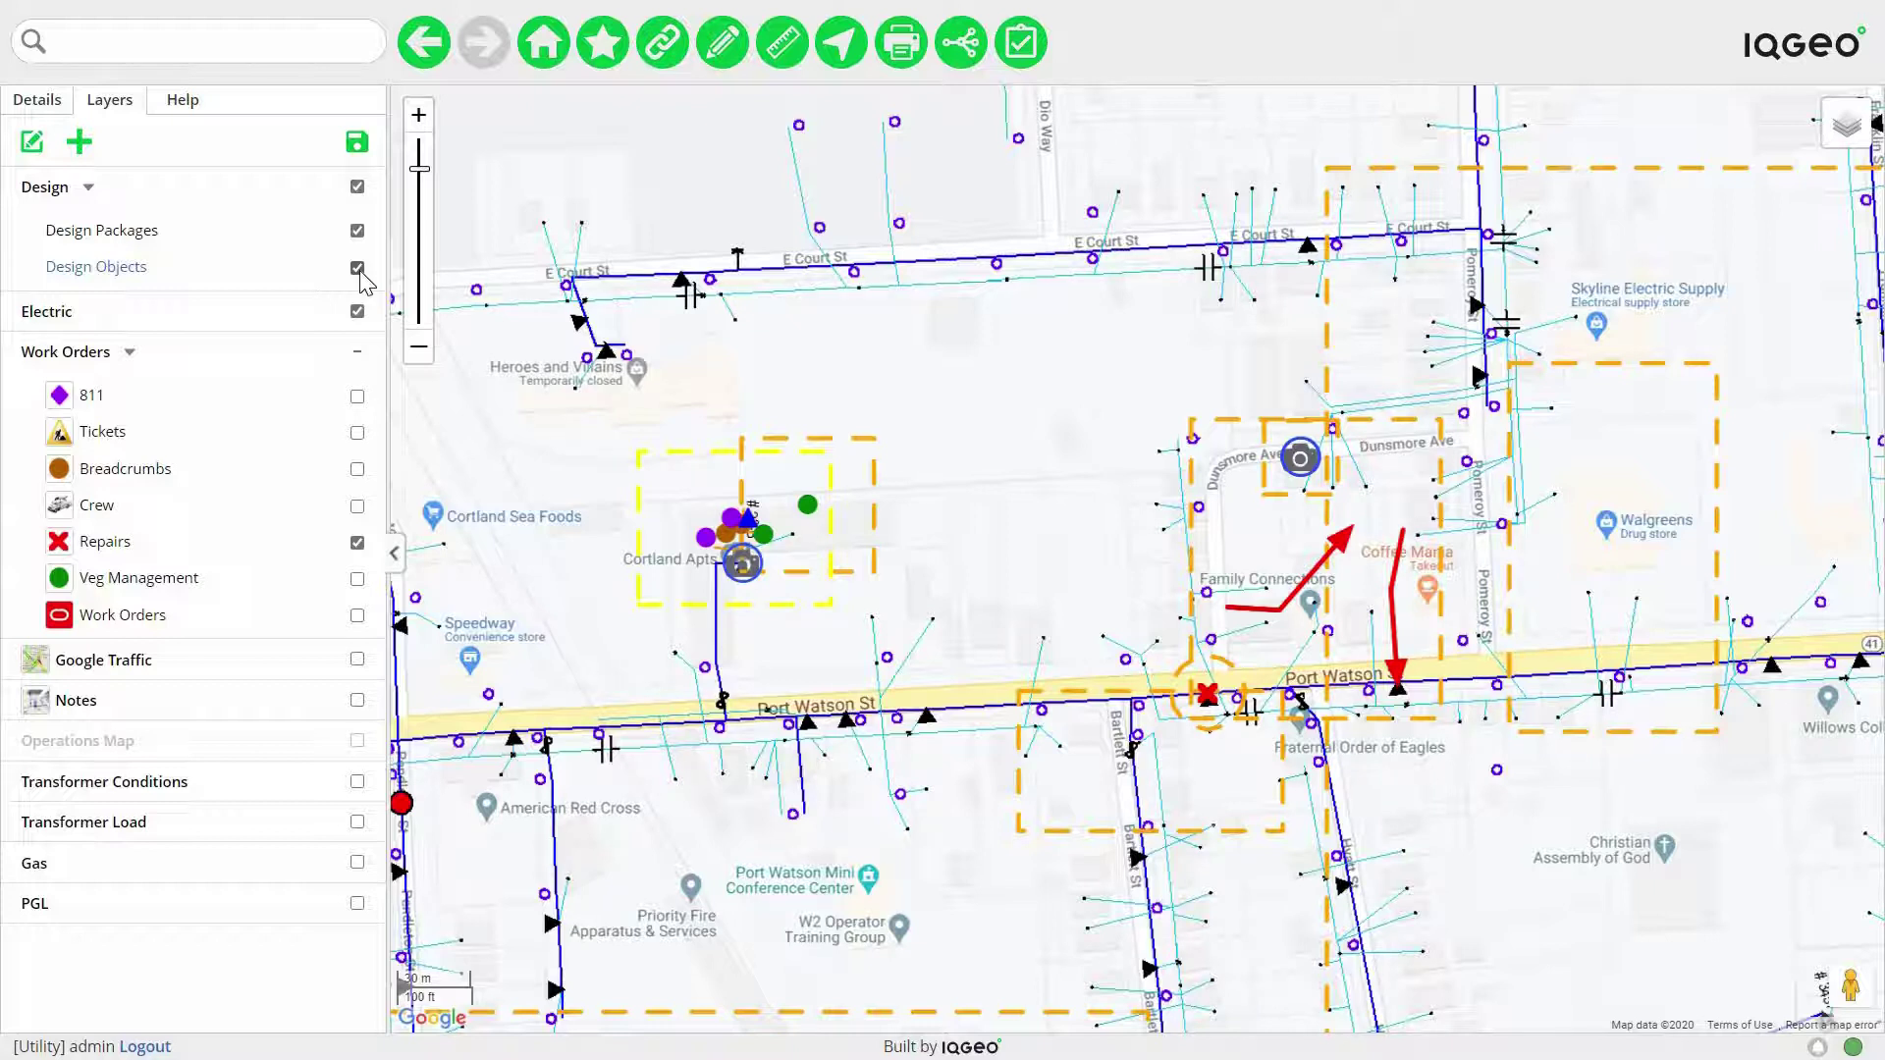
left_click(357, 265)
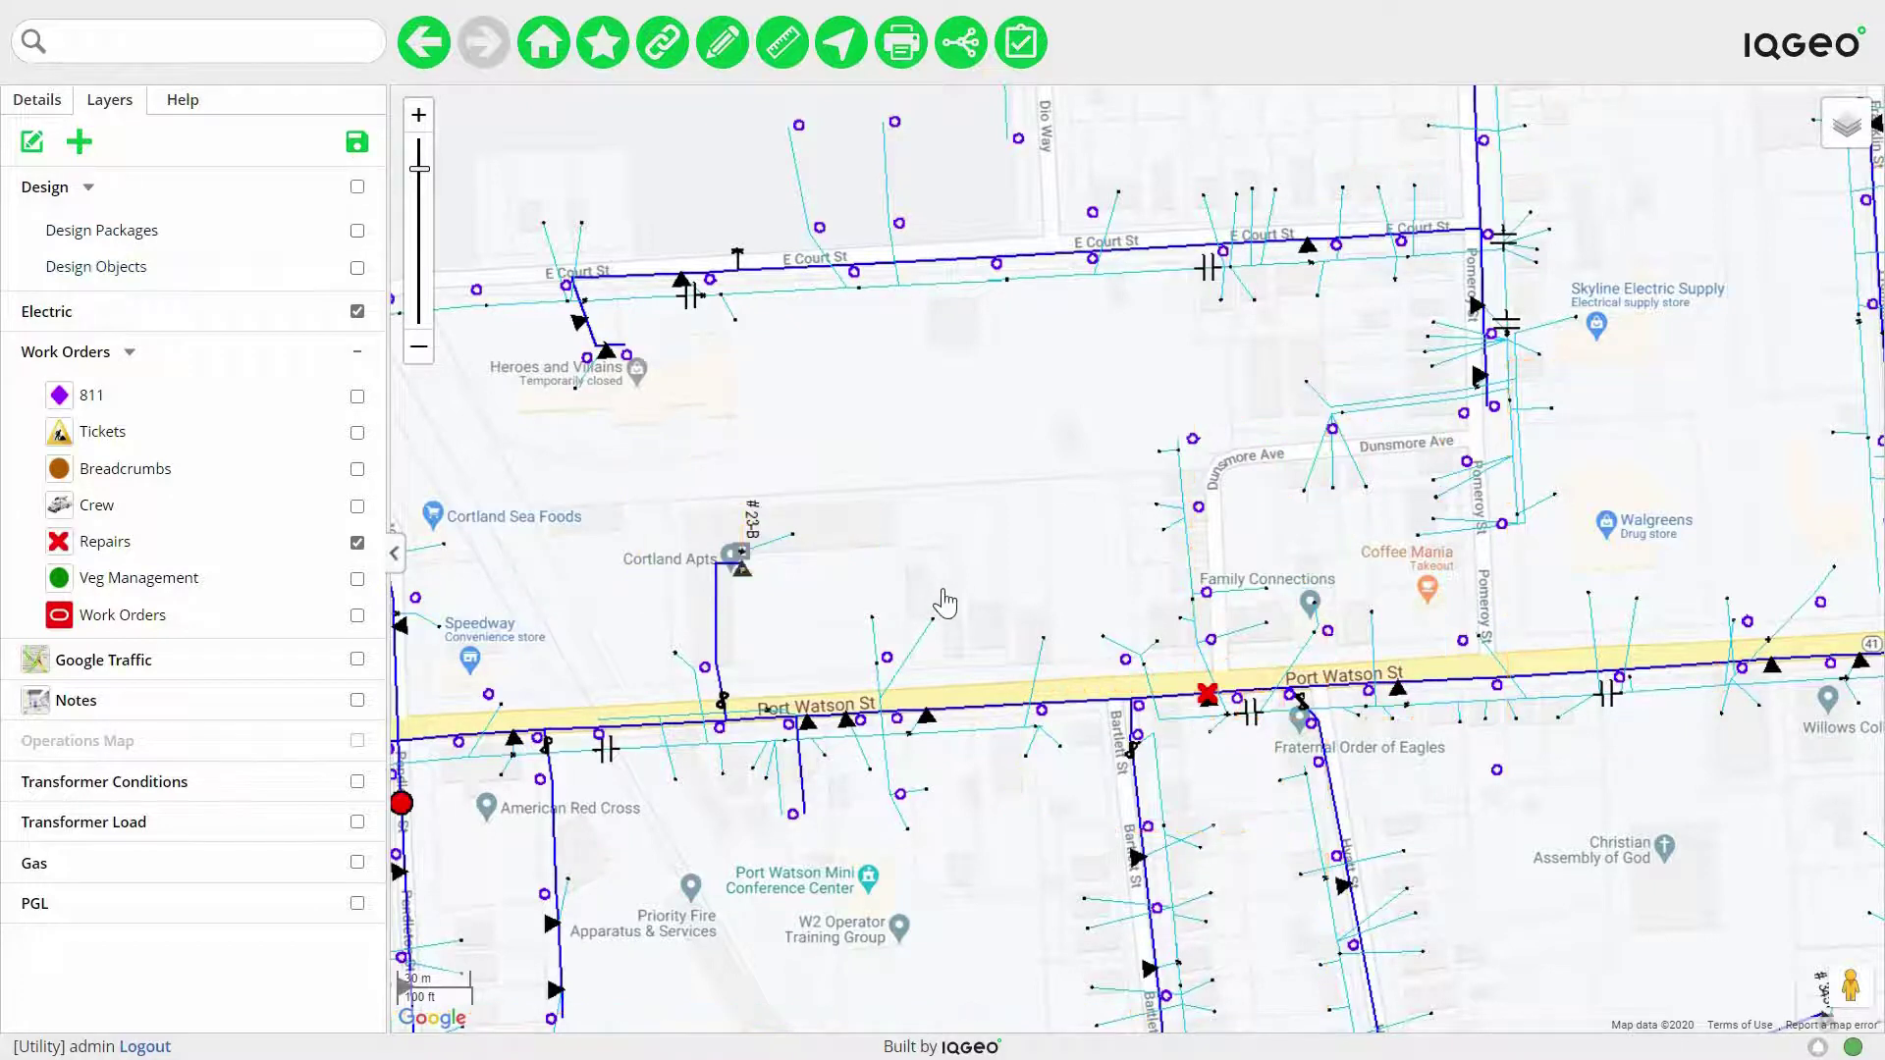
- Zoom in one level, start a Design: Electric, and collapse the capture toolbar row
scroll(945, 603, "up", 1)
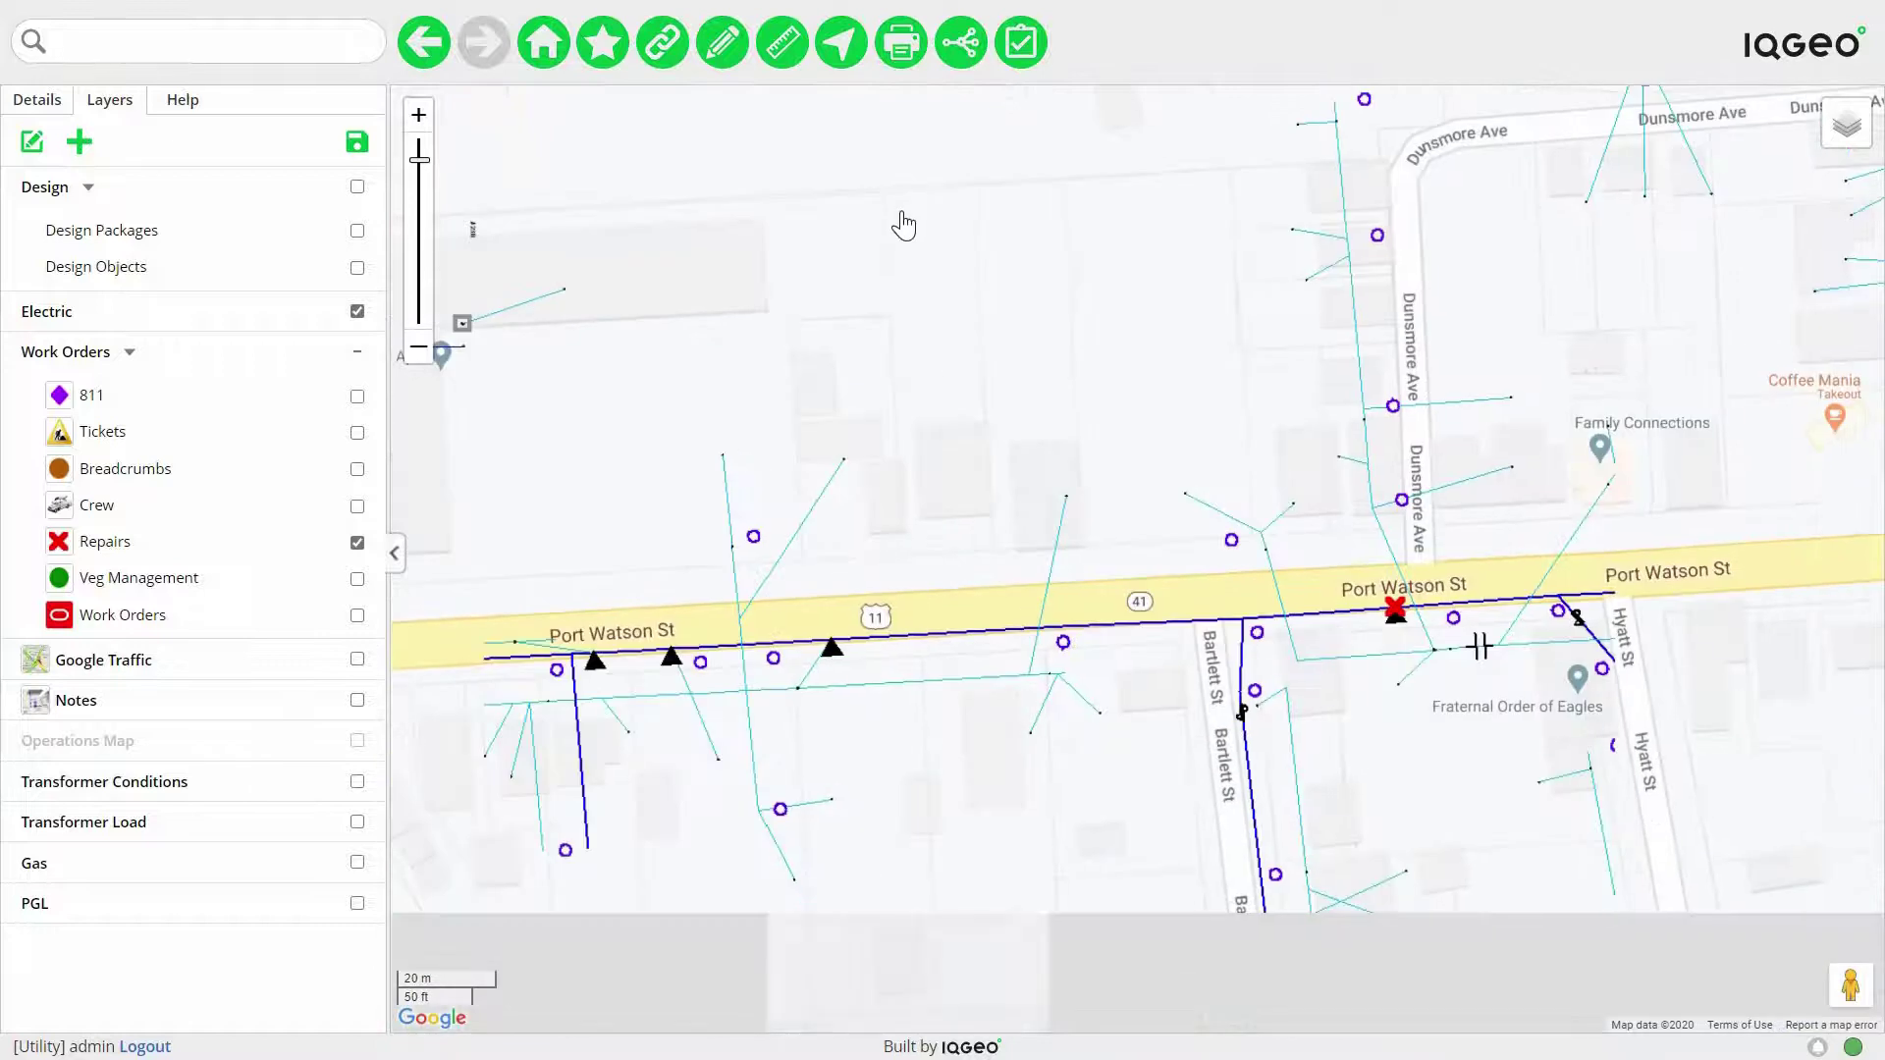
left_click(726, 49)
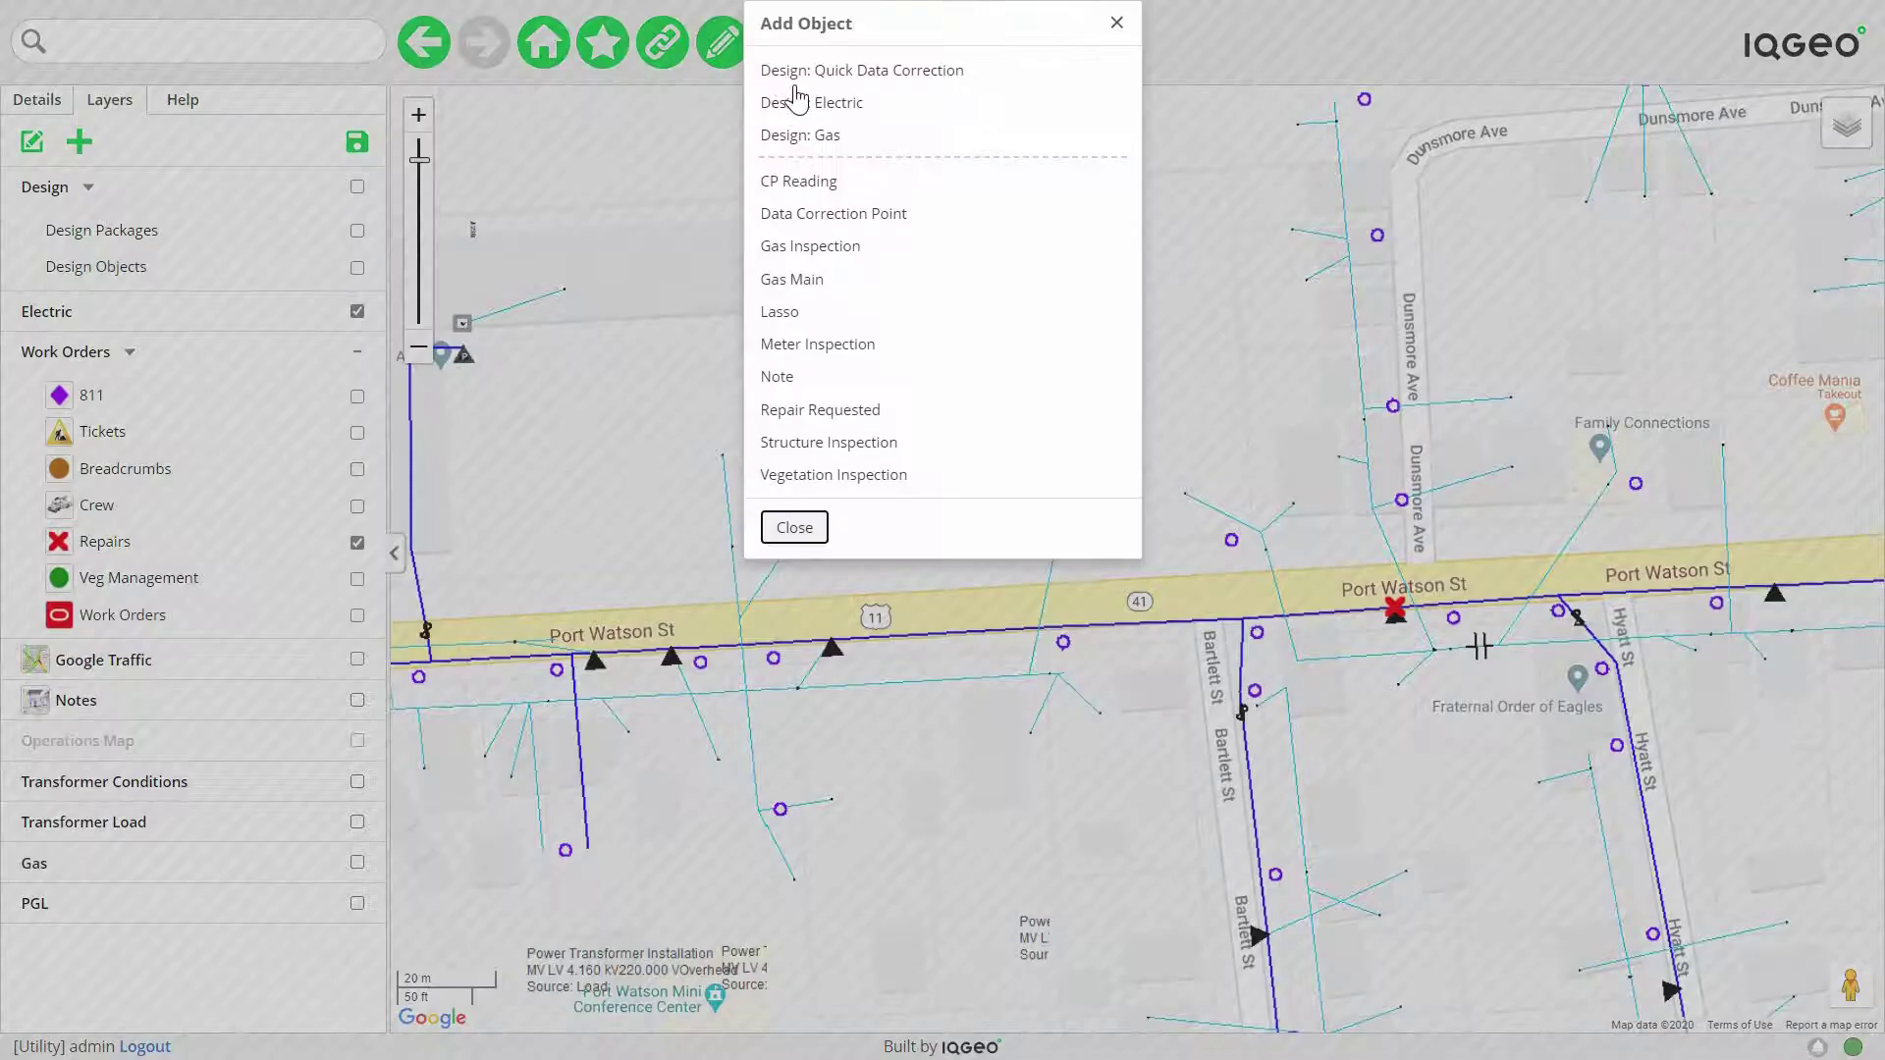
left_click(803, 102)
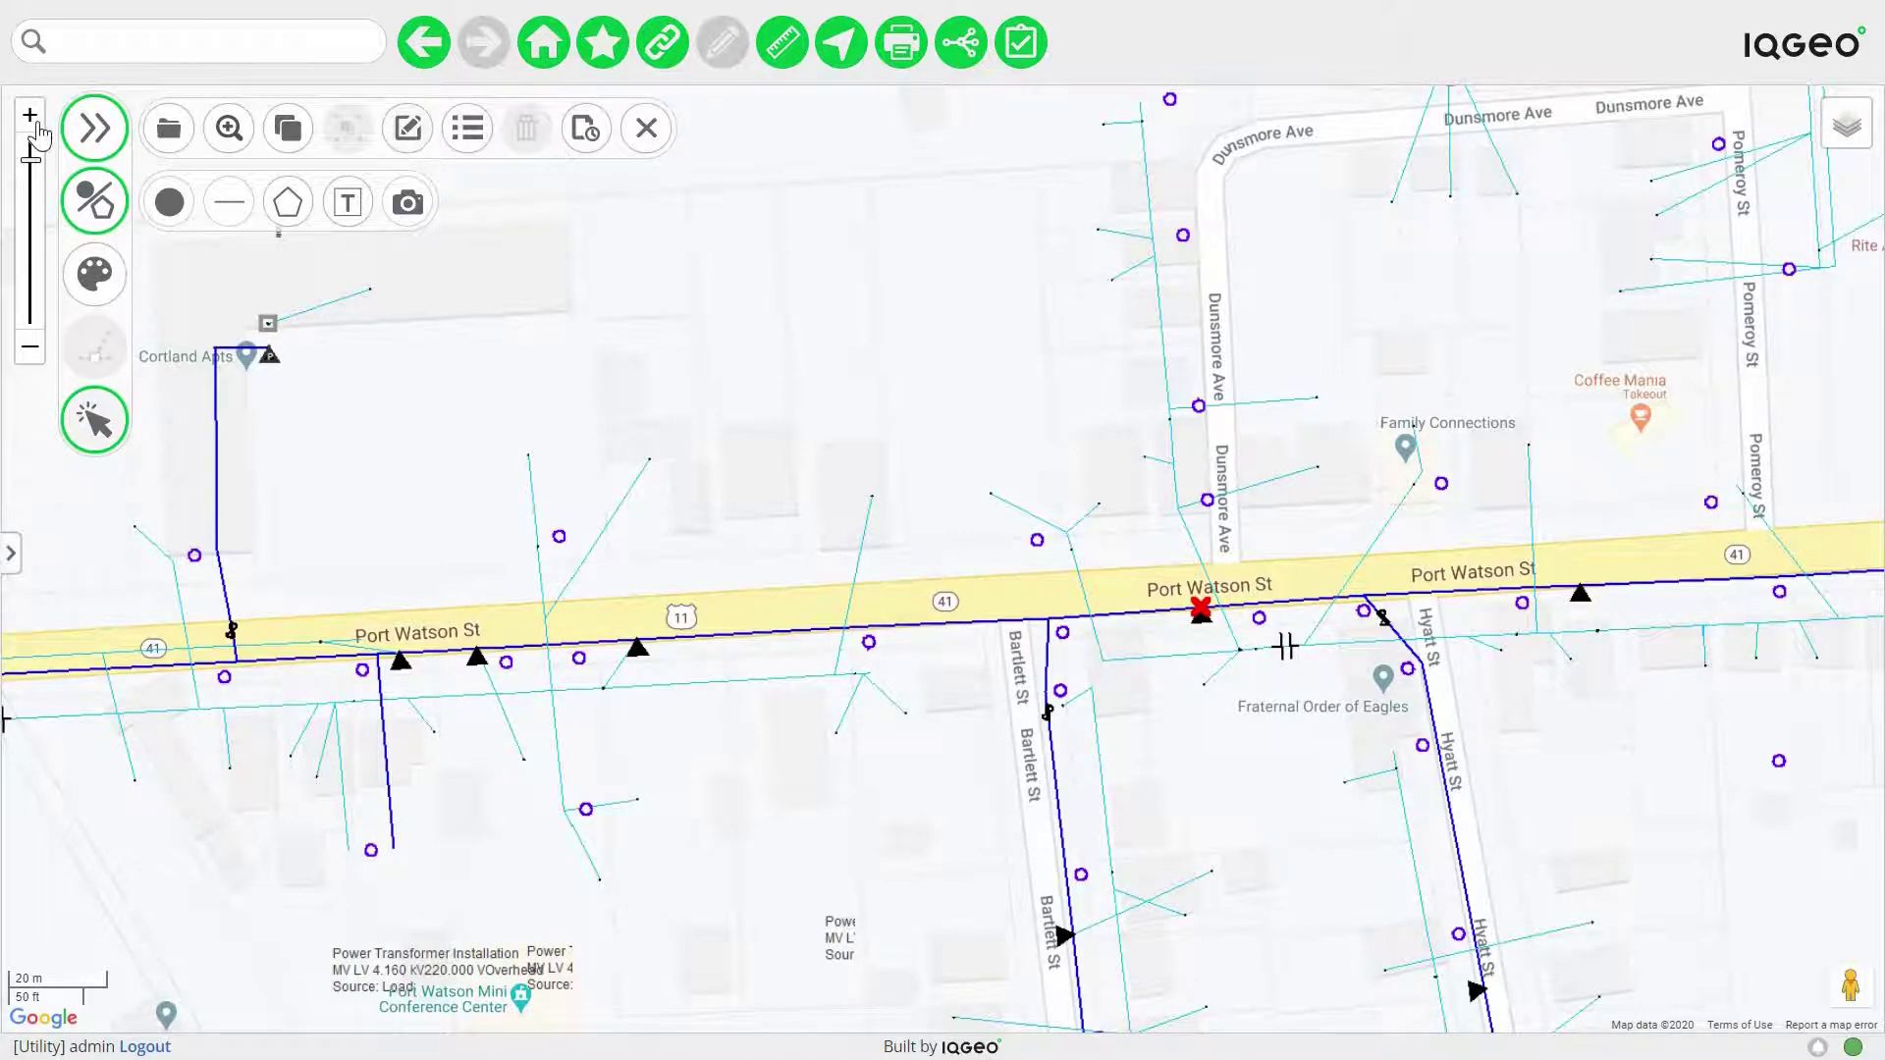
left_click(94, 130)
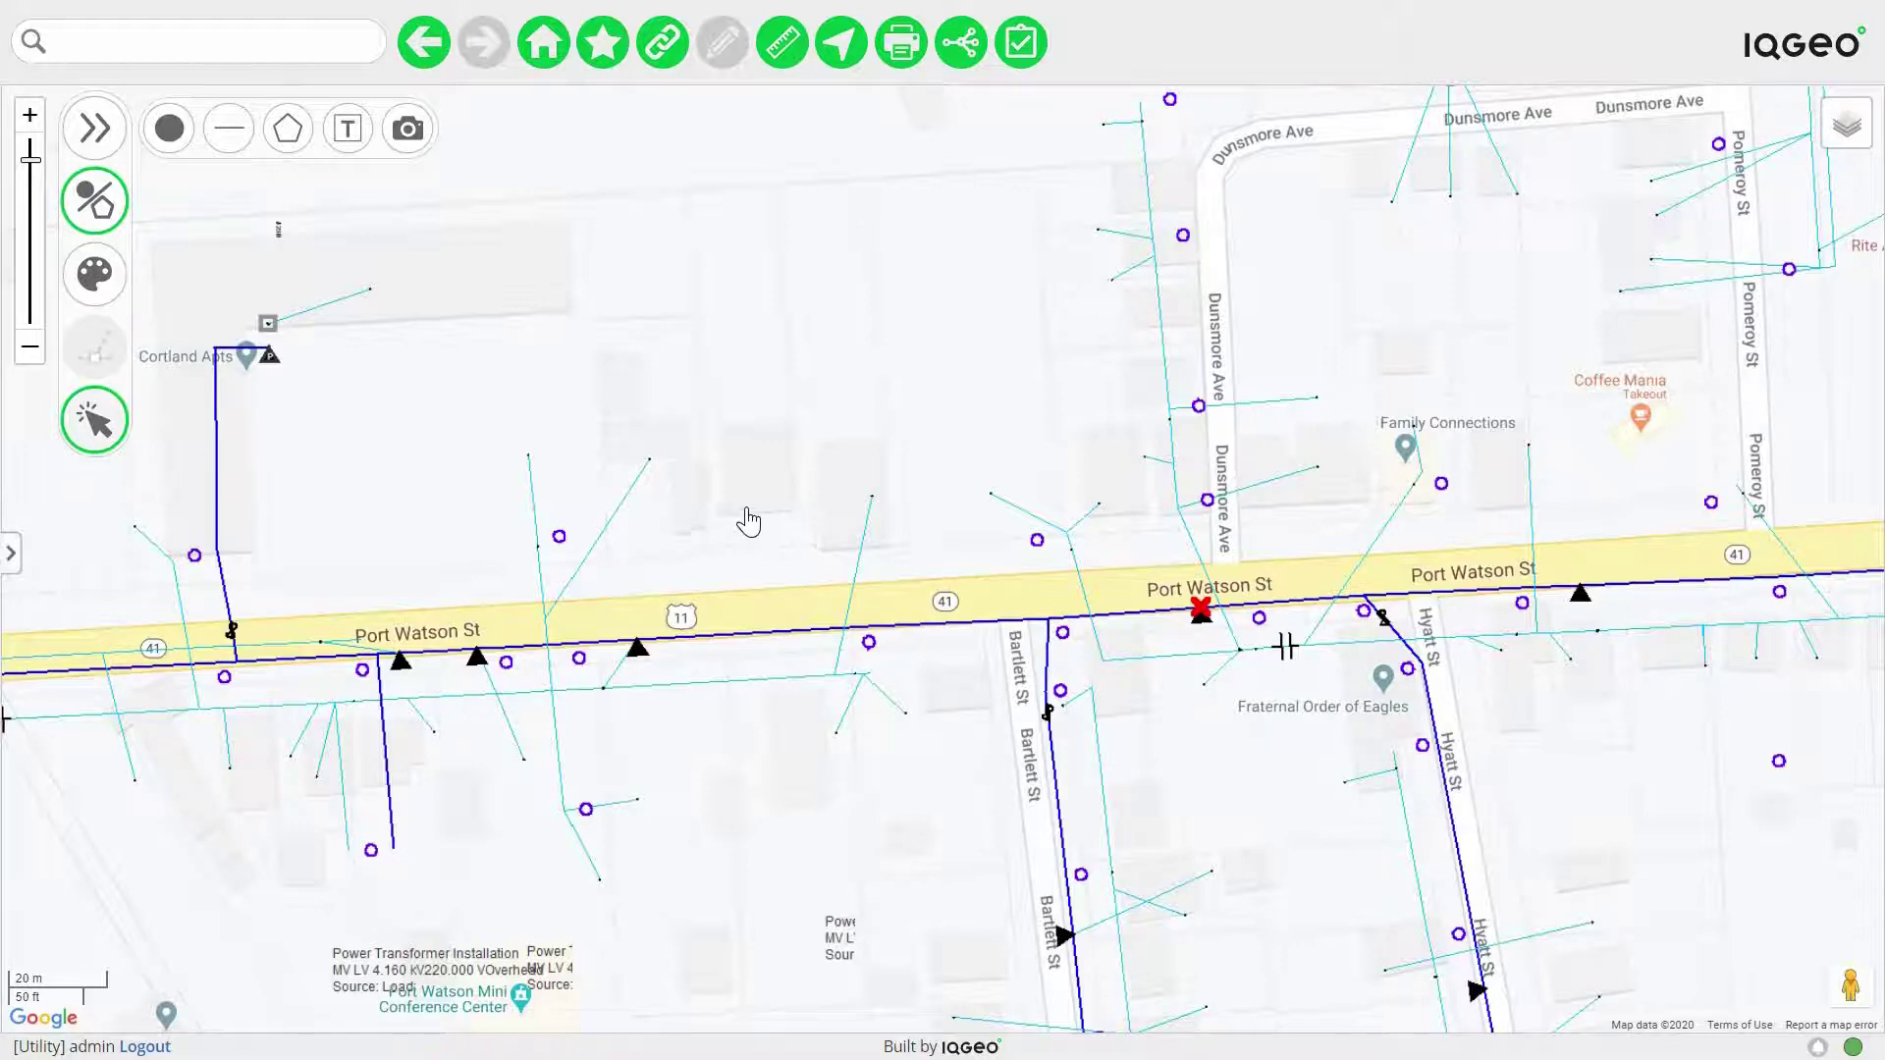
- Place a Customer north of Port Watson St as Work Done with the surname, and save
left_click(96, 275)
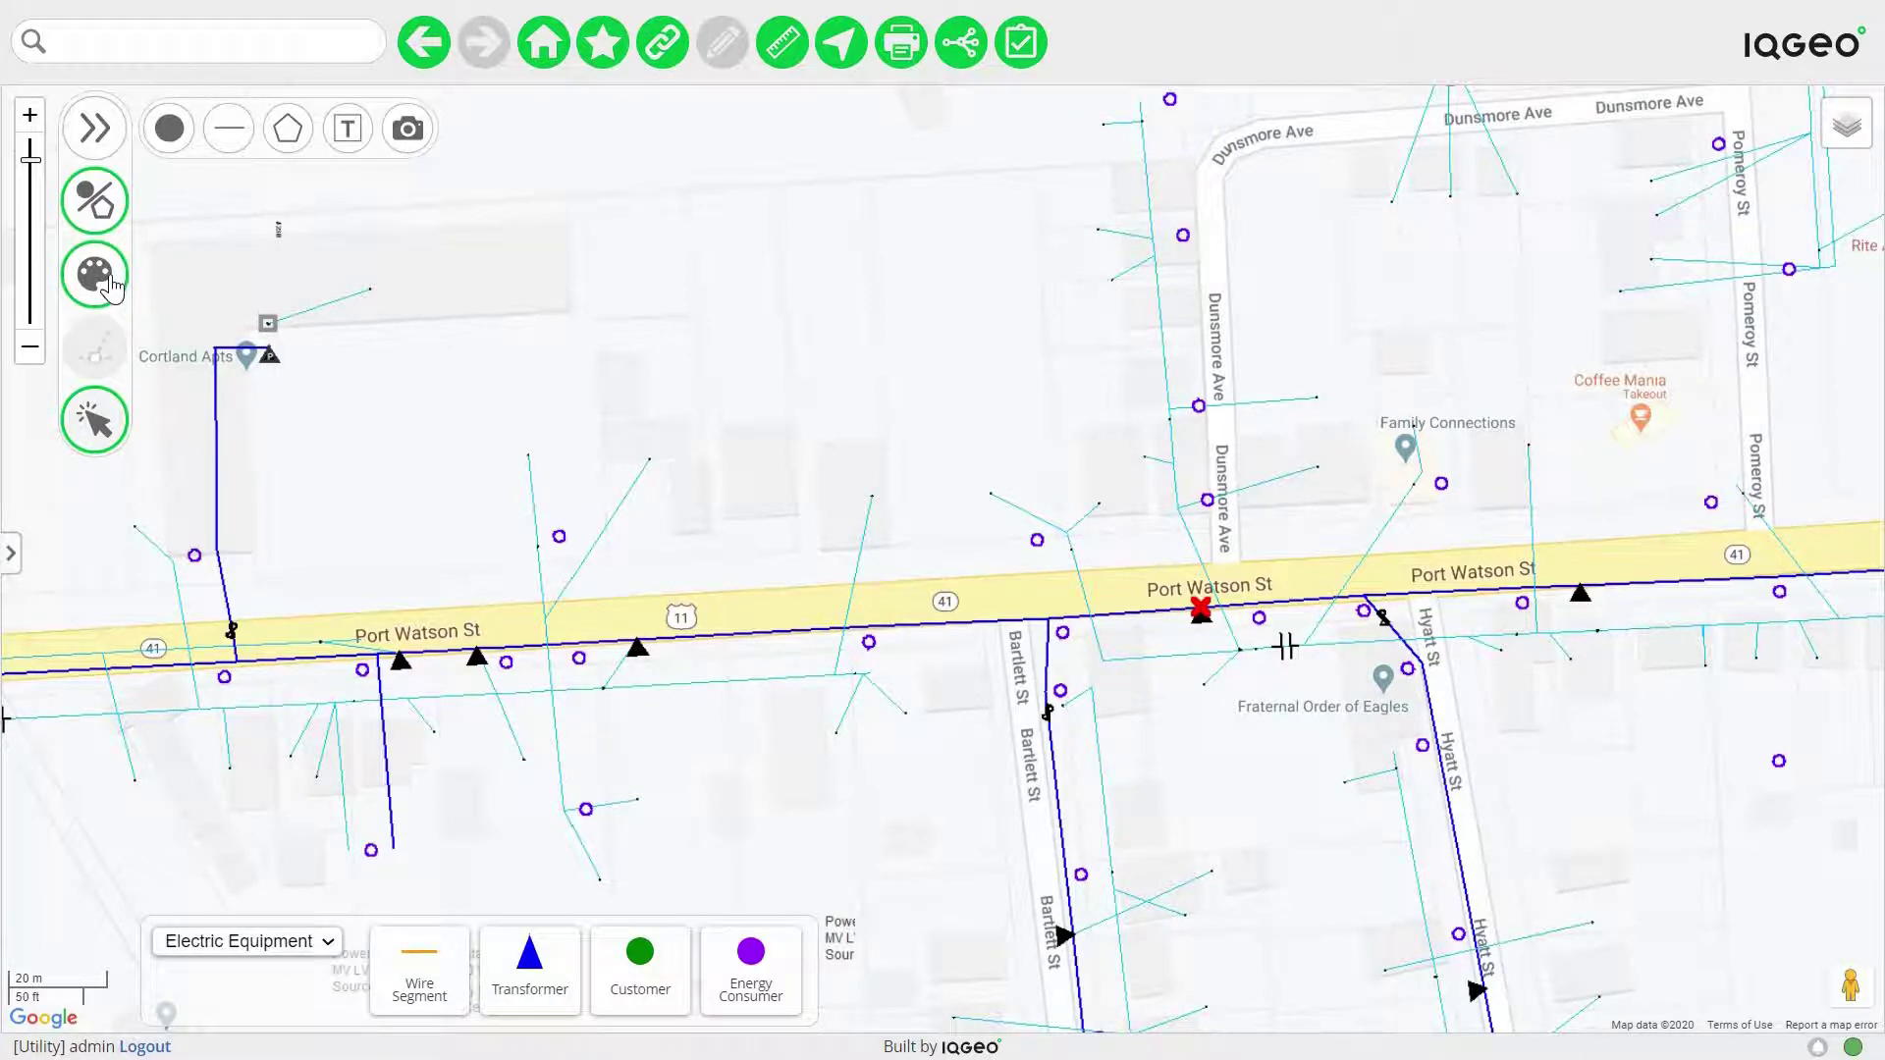
left_click(643, 982)
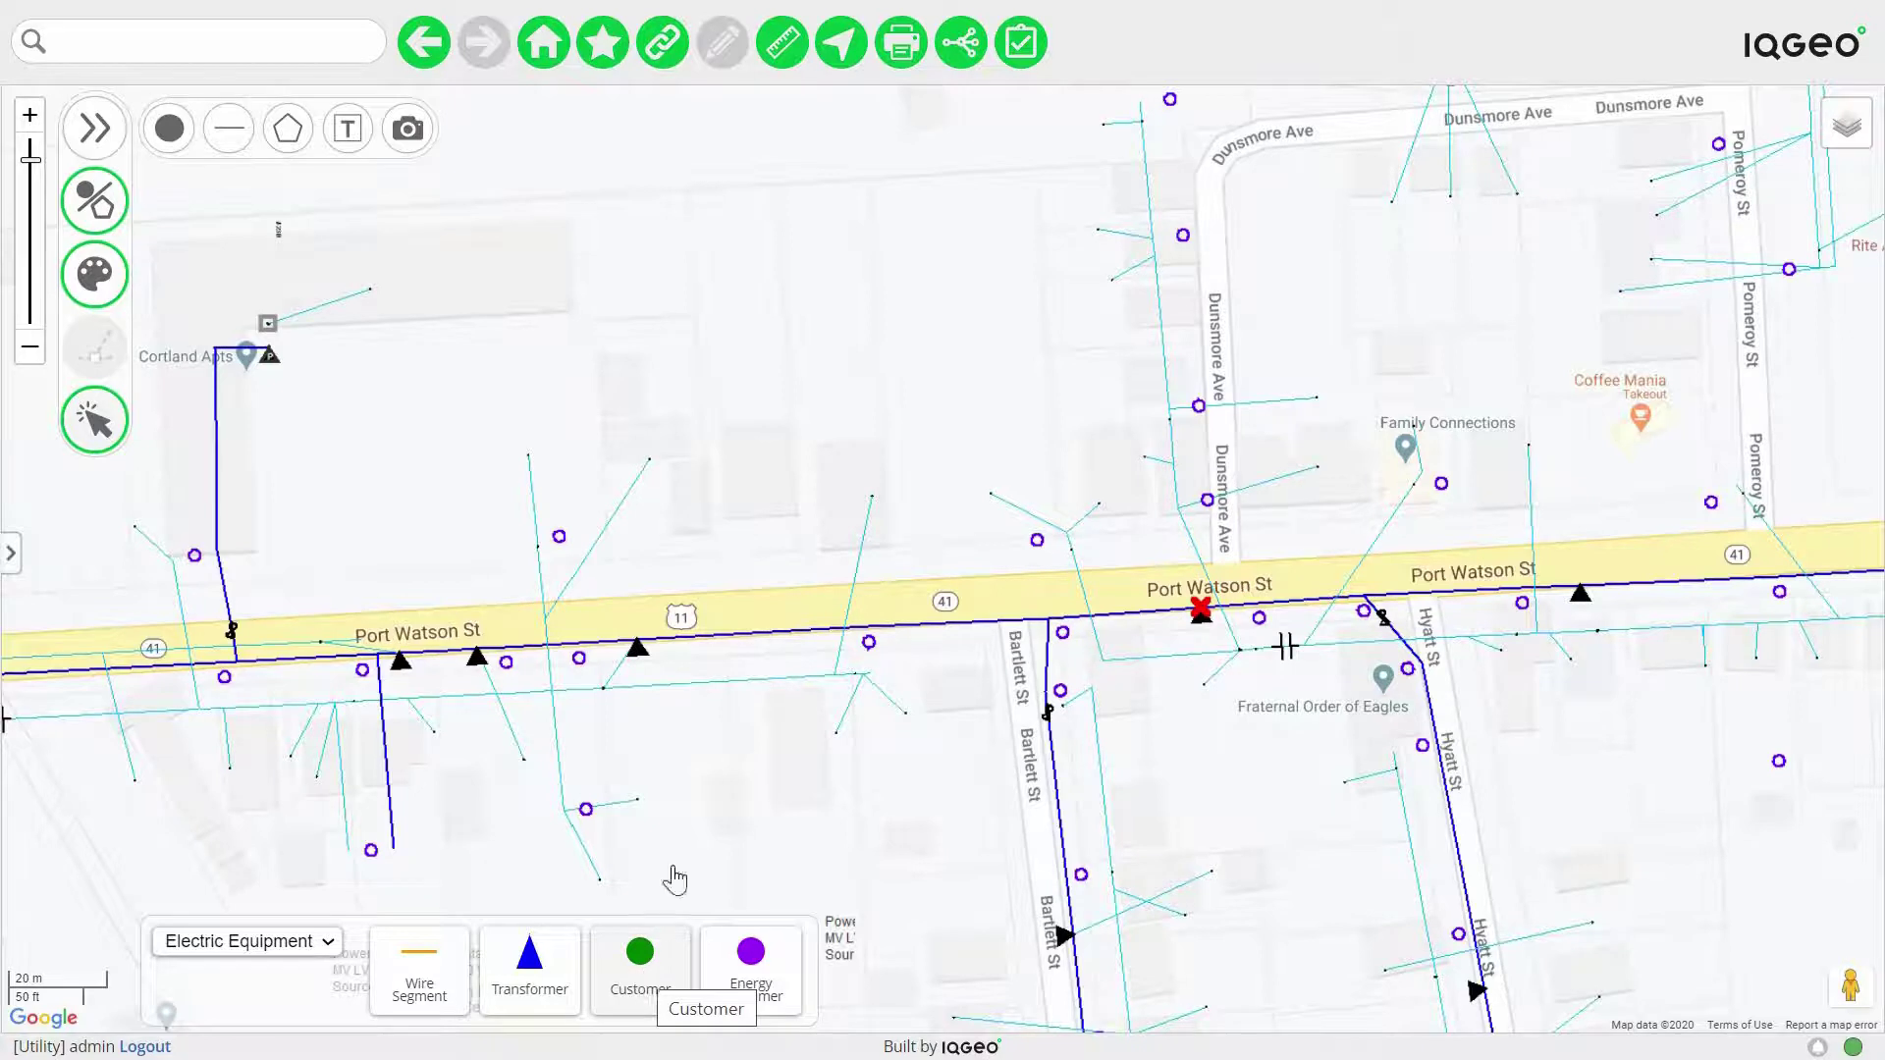
left_click(729, 520)
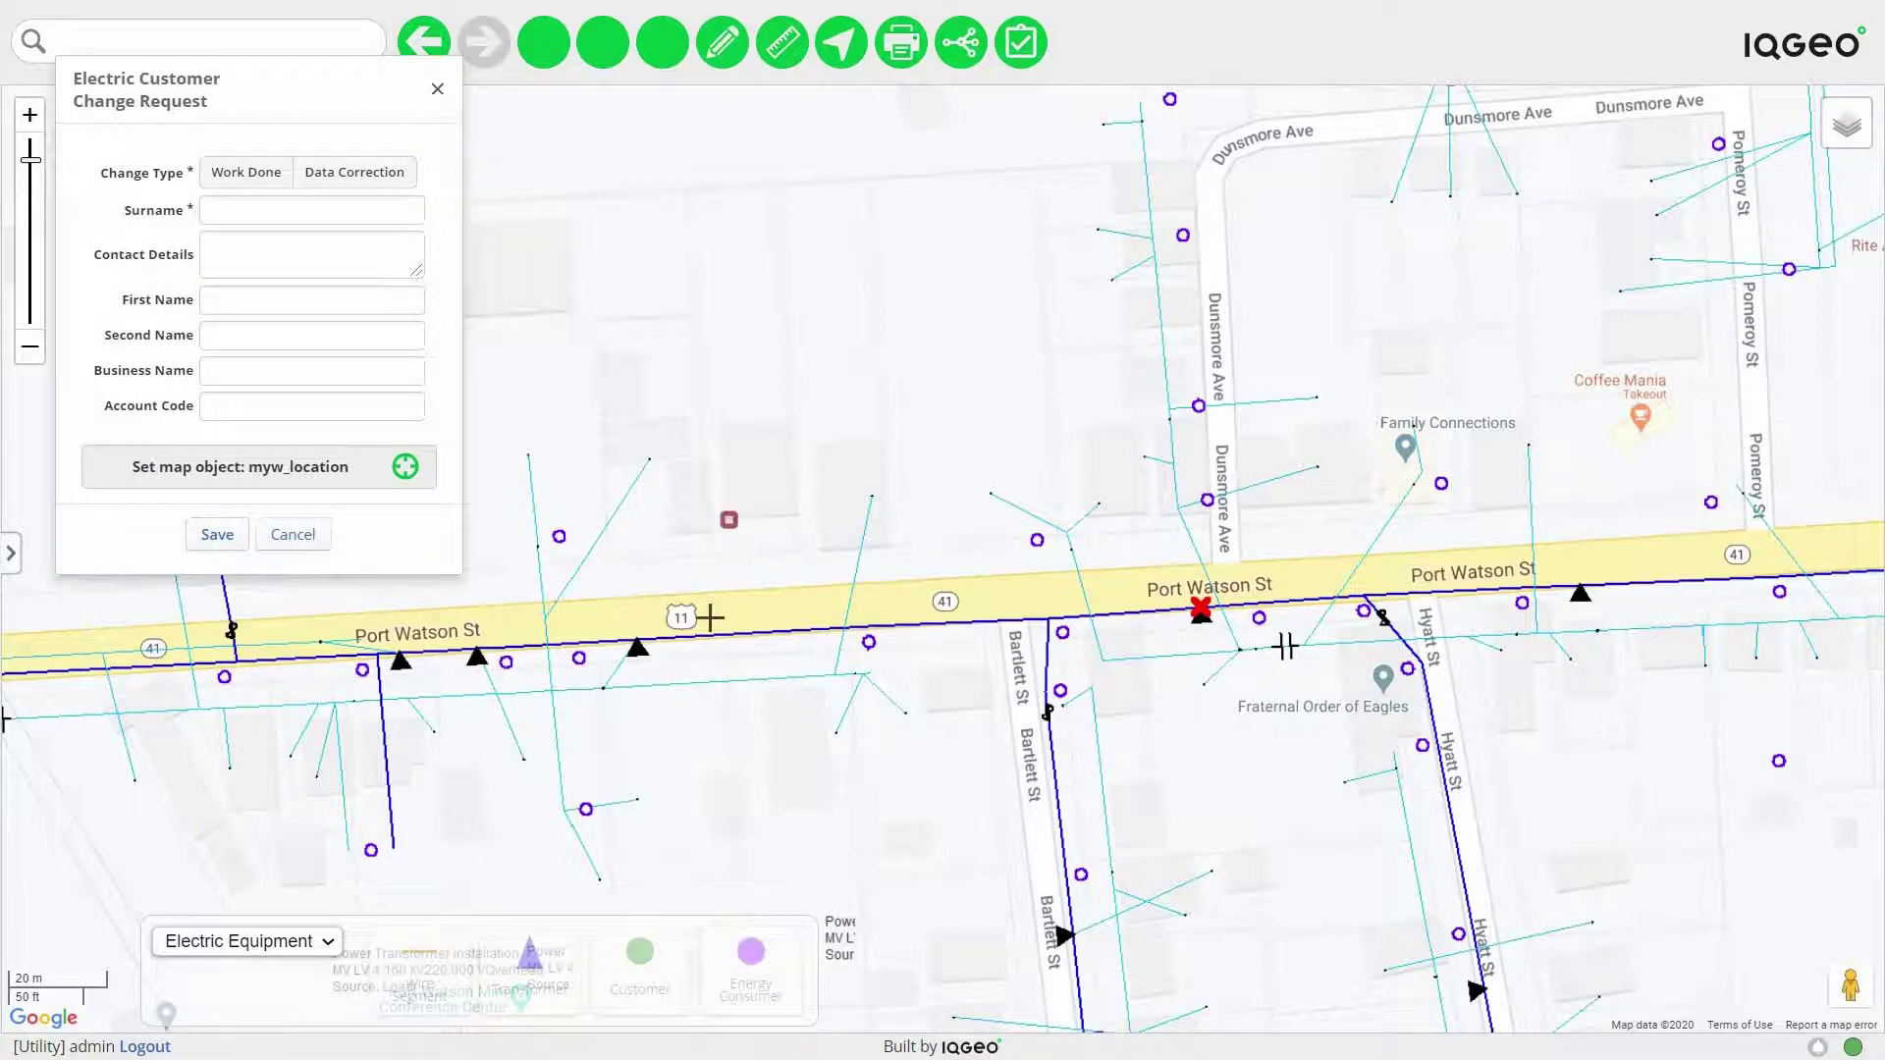
left_click(258, 187)
left_click(256, 210)
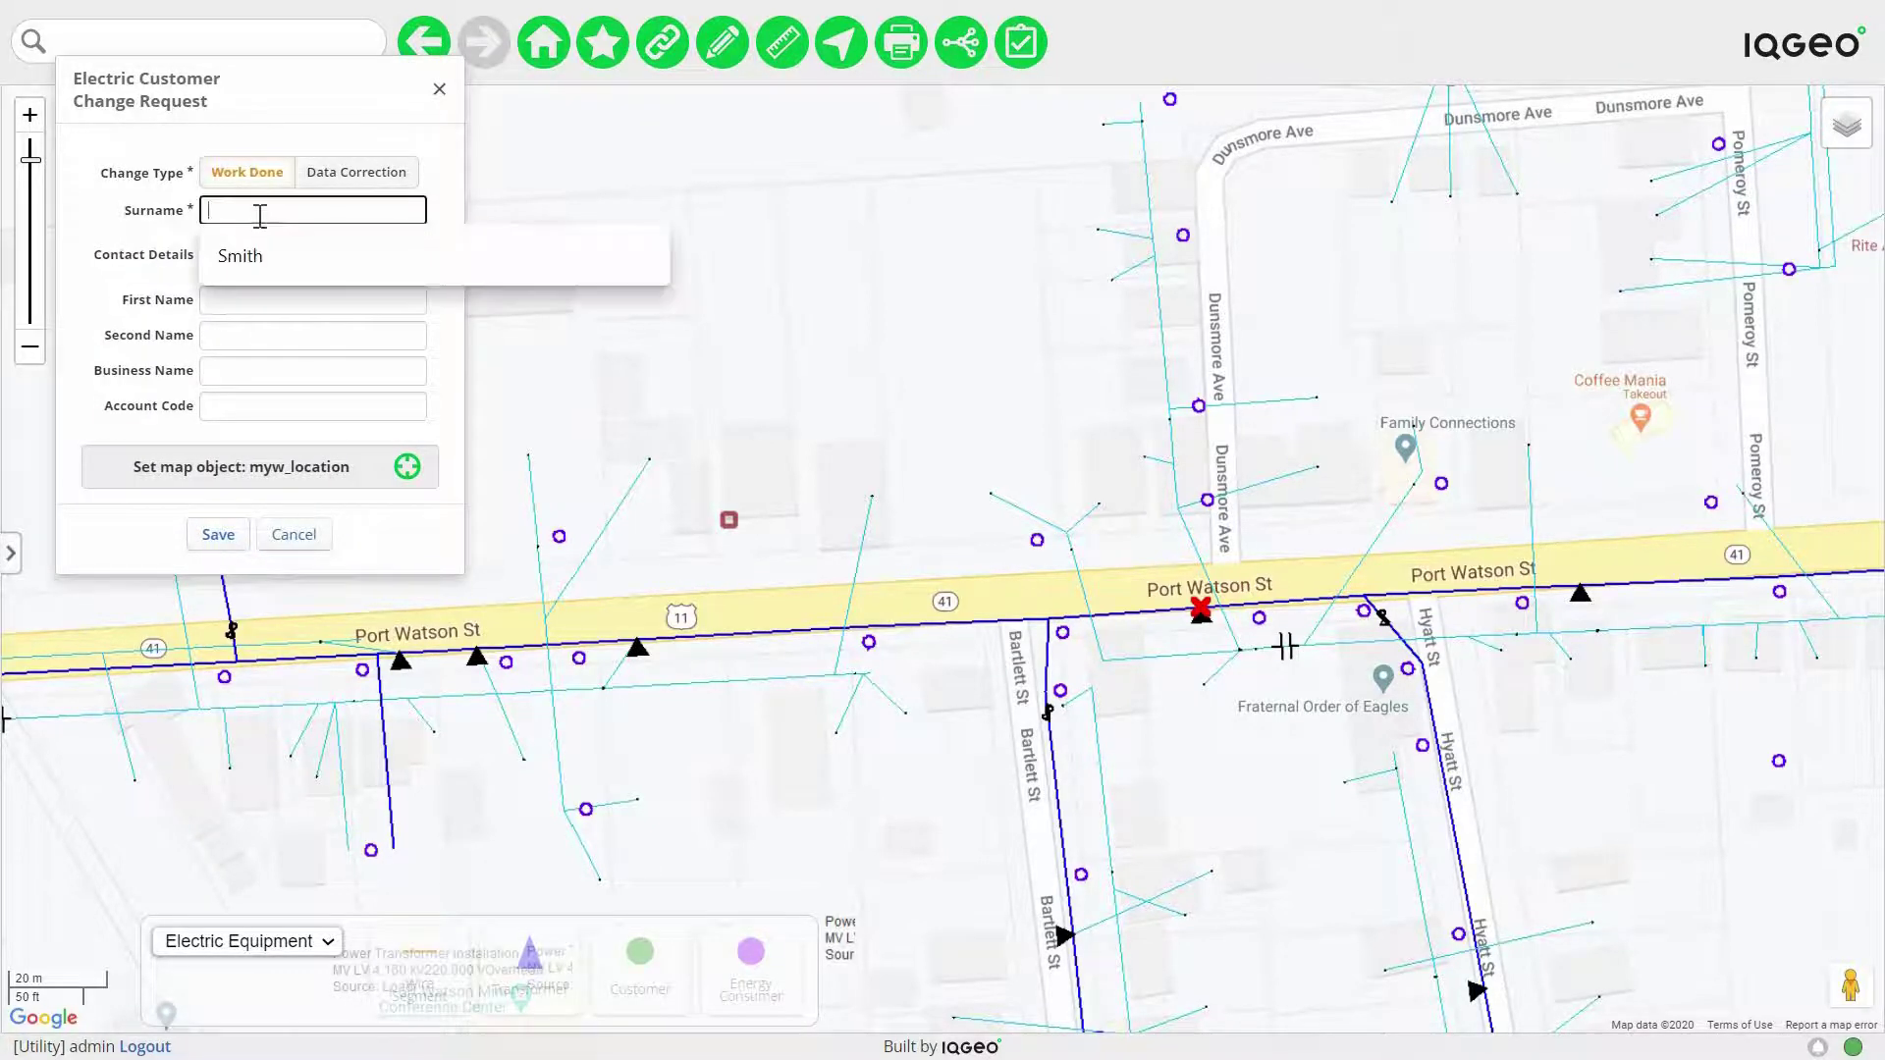
left_click(285, 241)
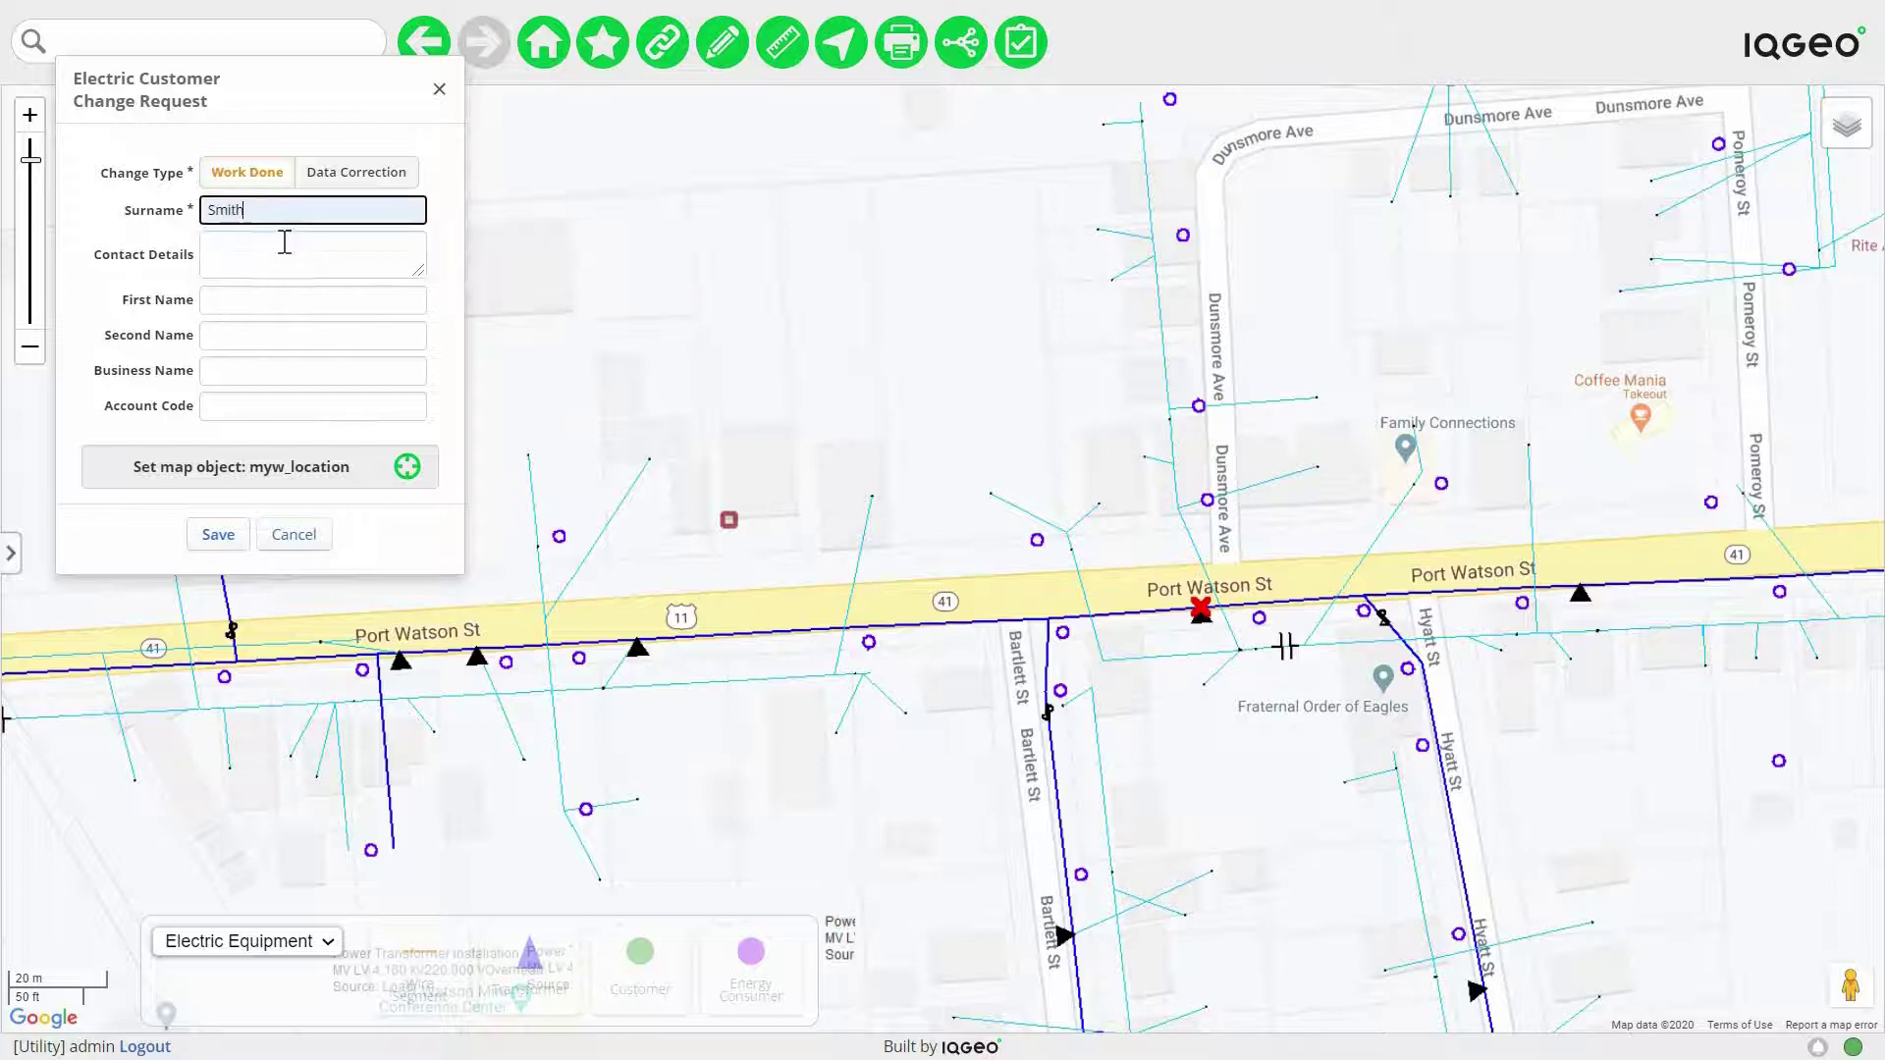
left_click(218, 534)
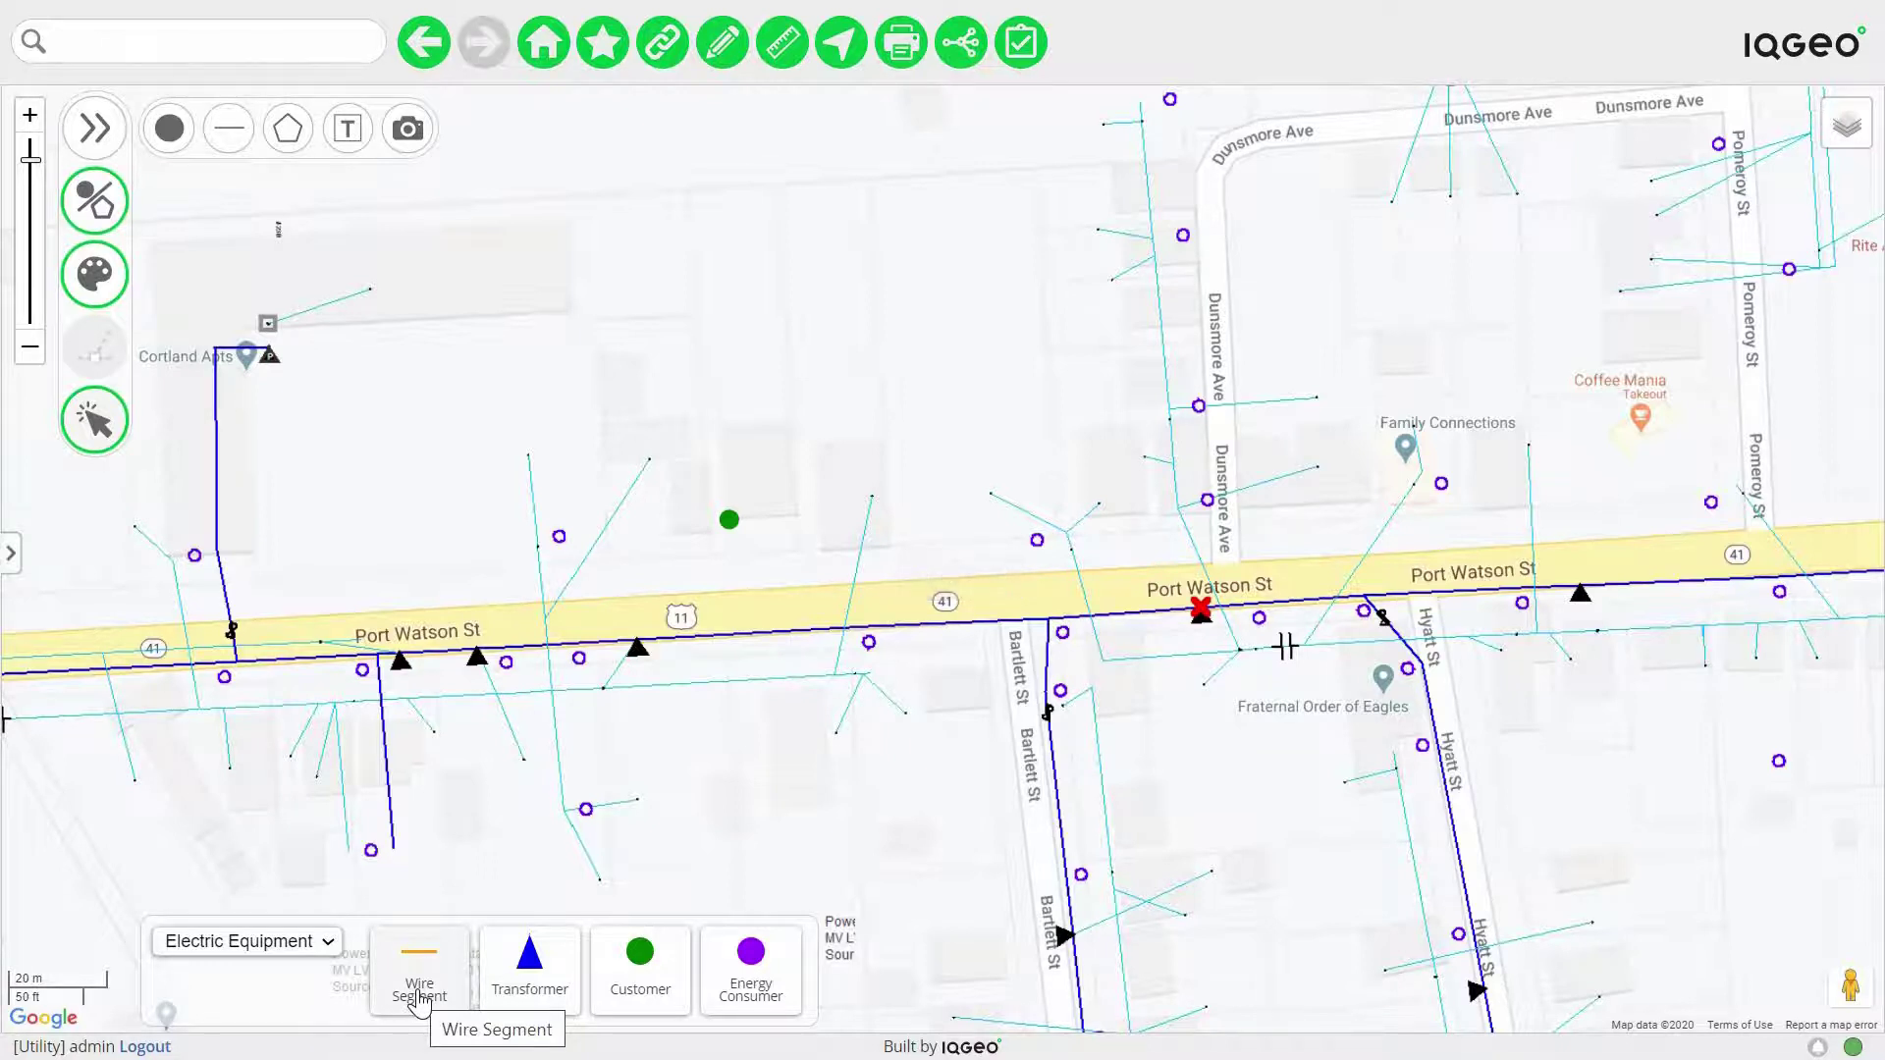
- Draw a wire segment from the new customer to the edge of Port Watson St
left_click(419, 992)
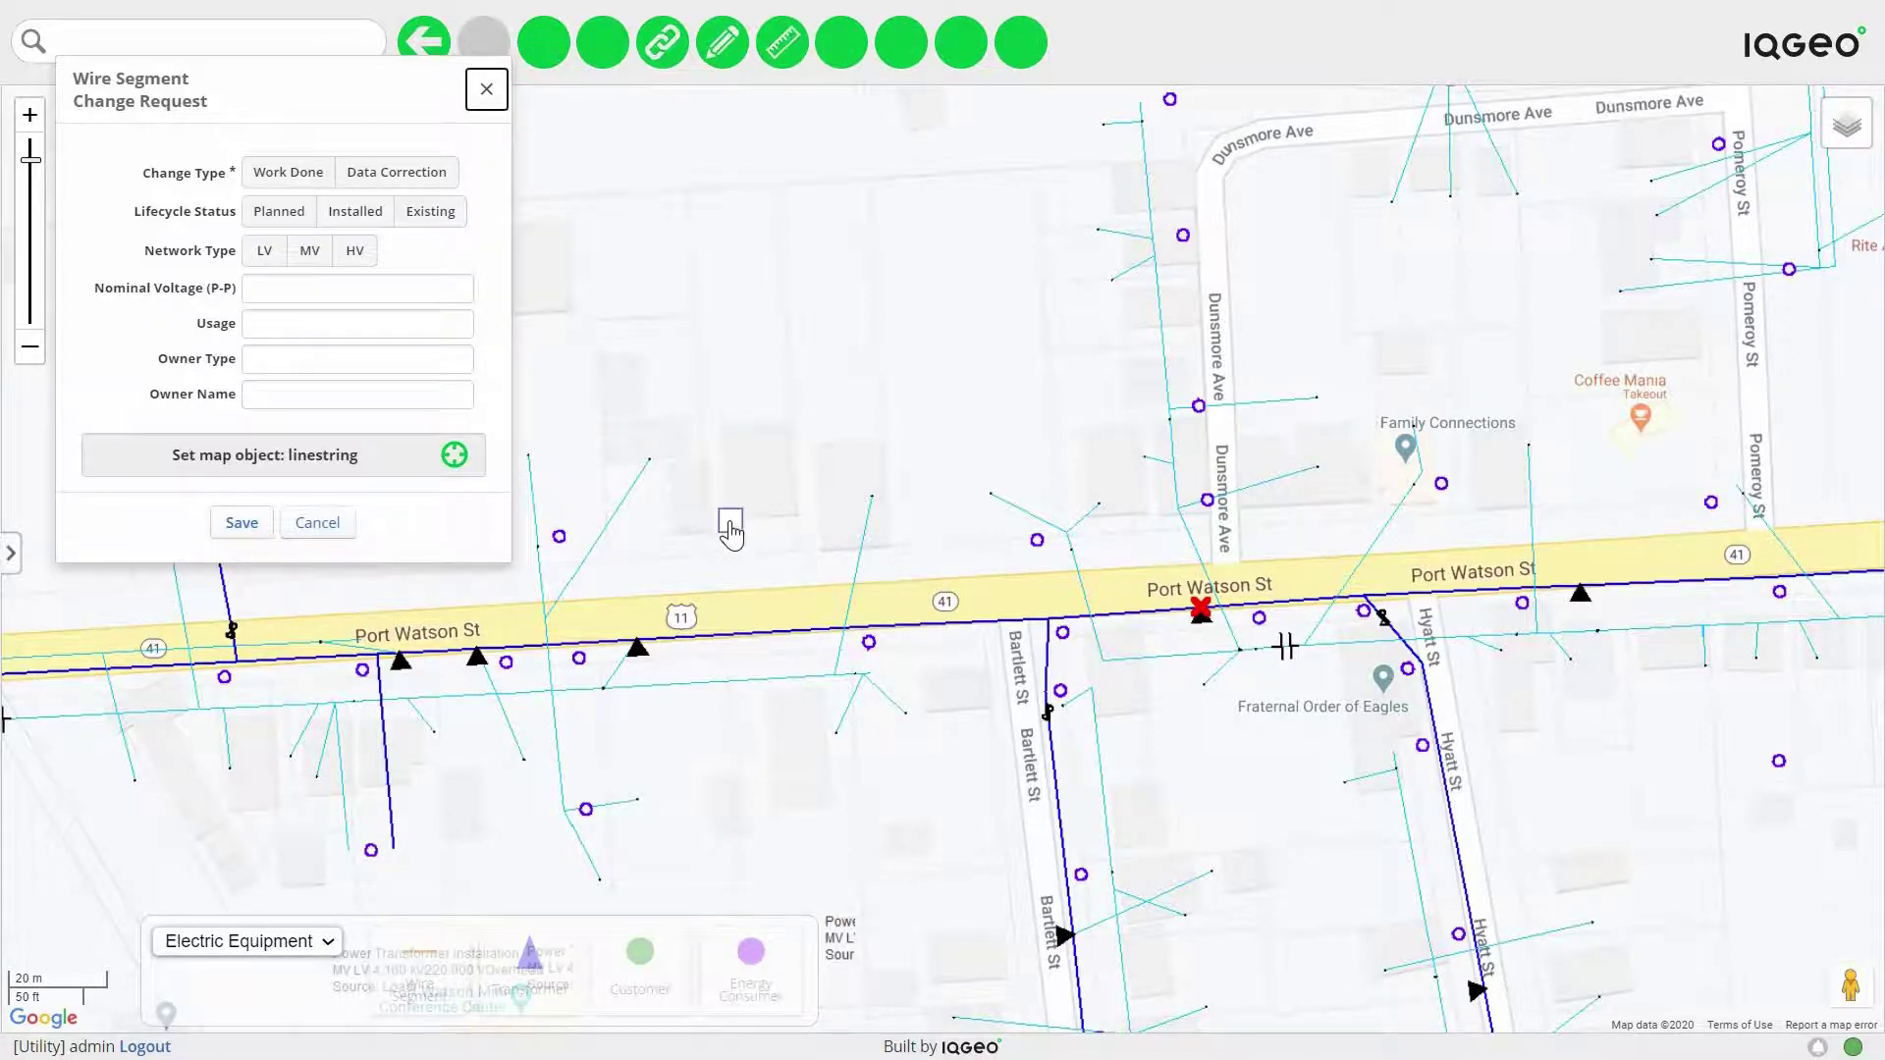
left_click(728, 519)
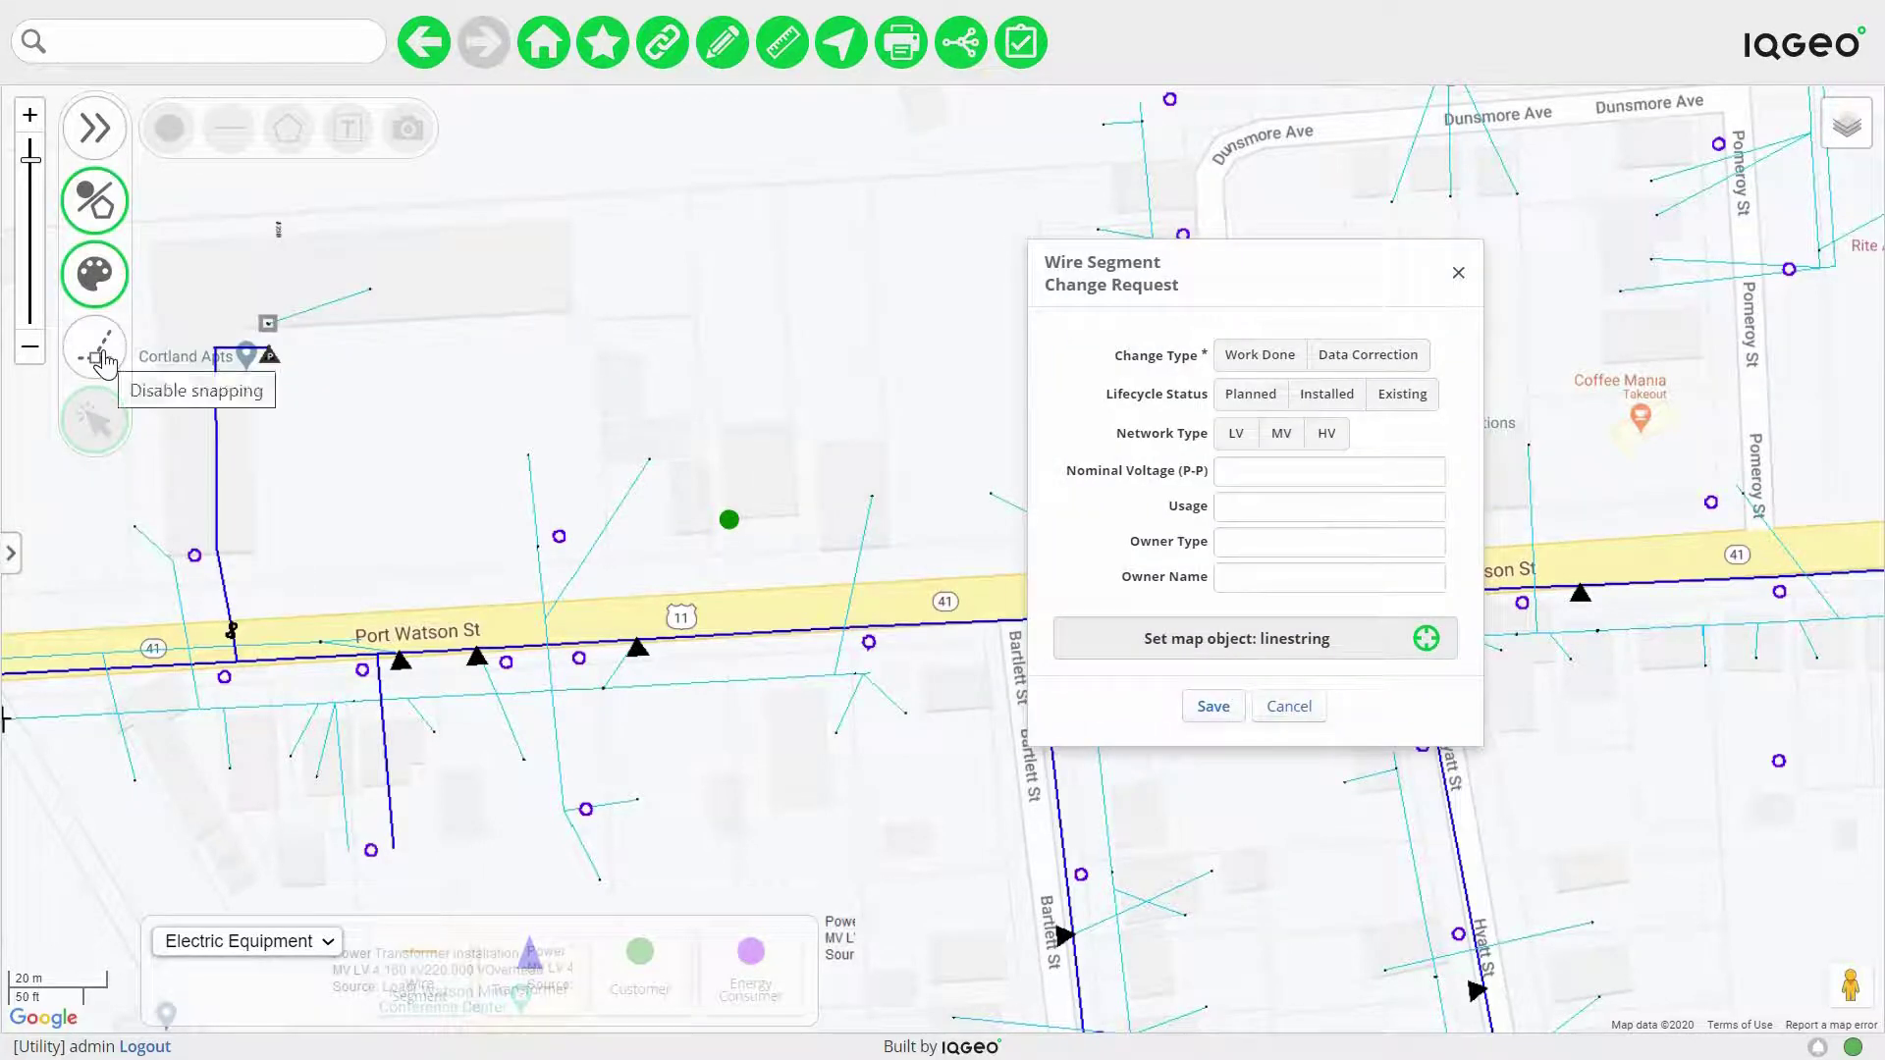
left_click(731, 526)
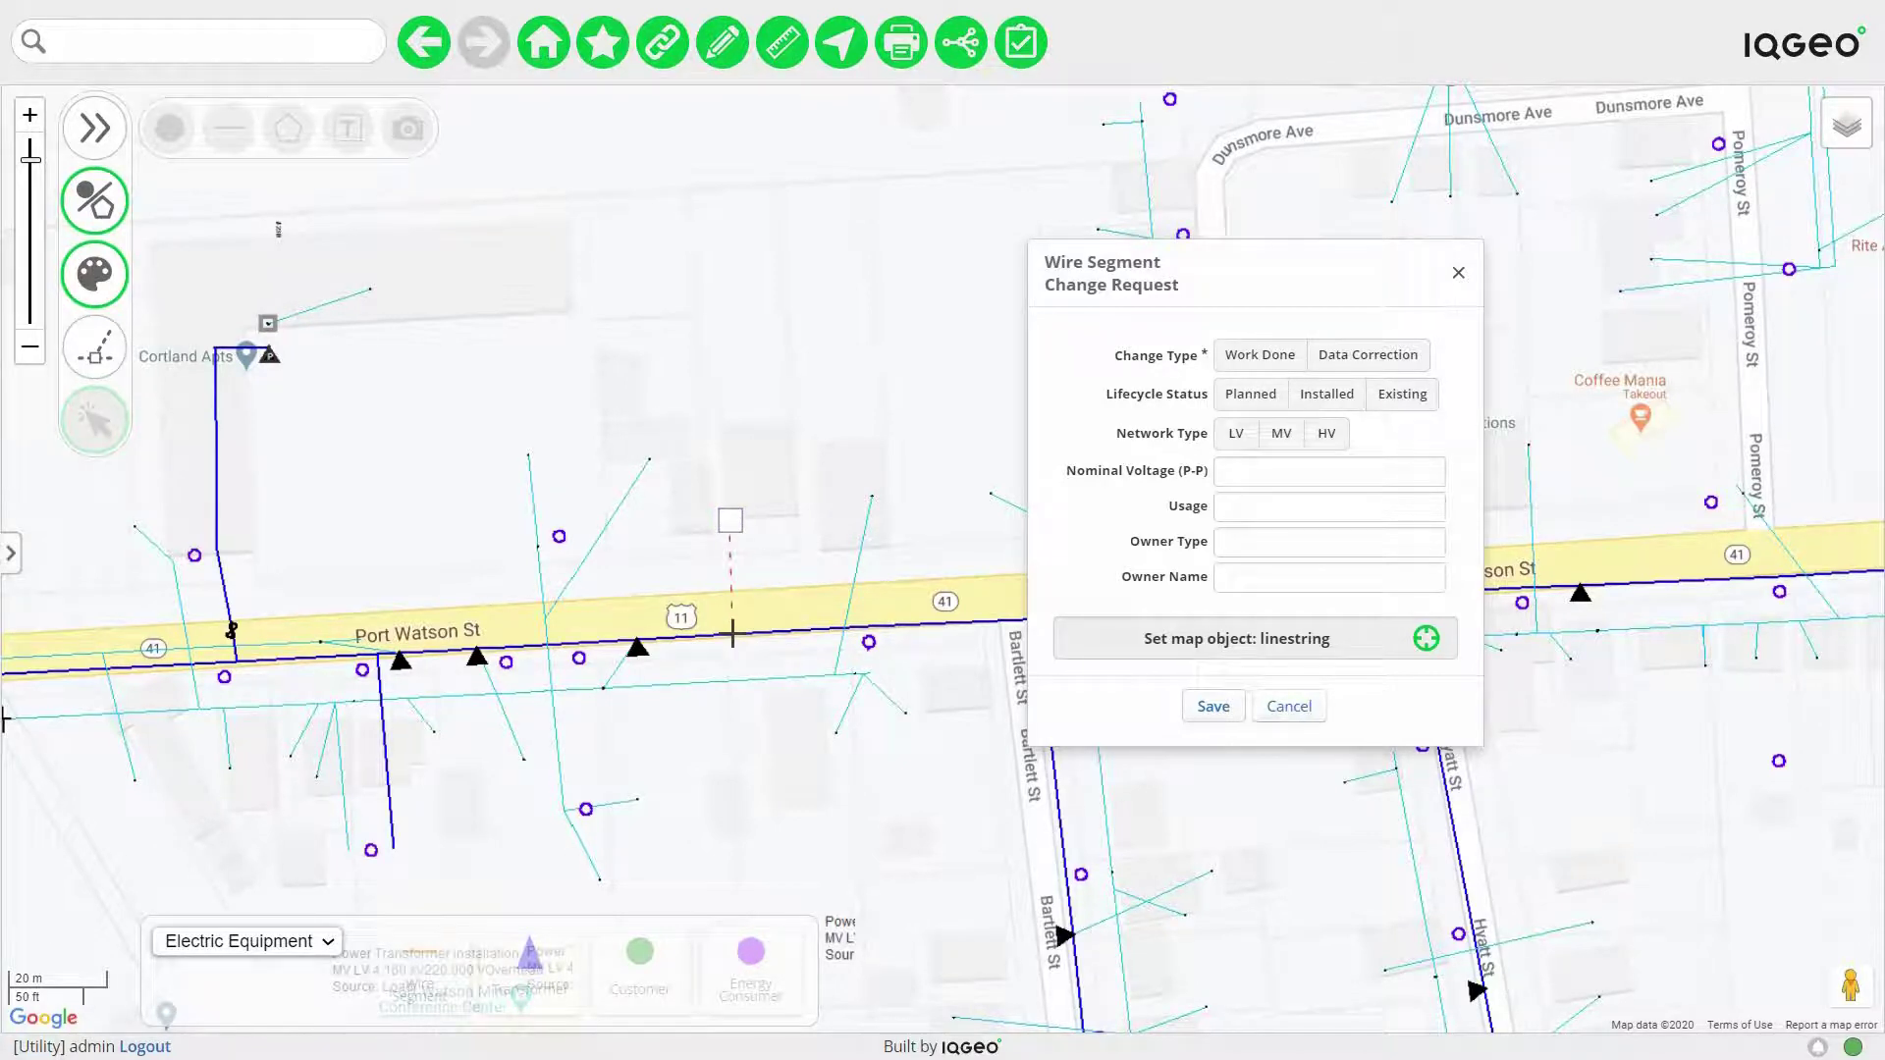
left_click(852, 583)
scroll(853, 582, "up", 1)
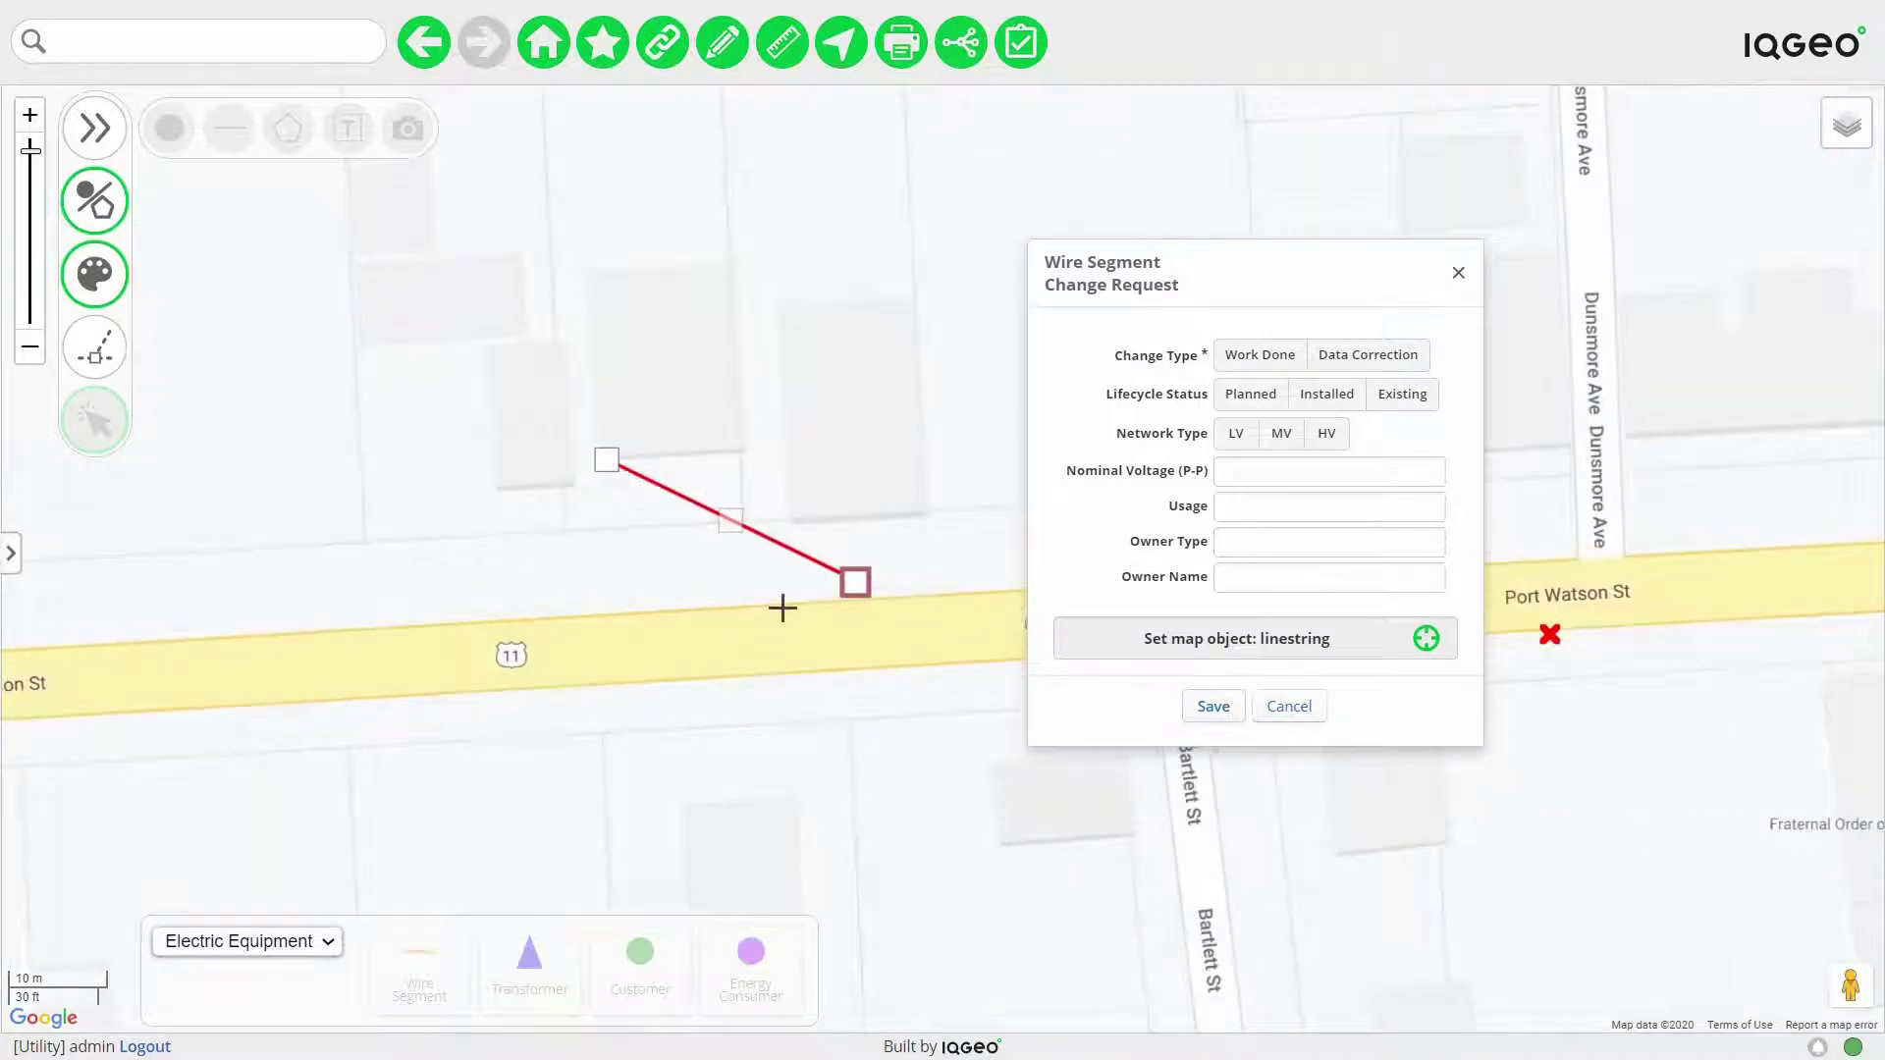
scroll(783, 609, "down", 1)
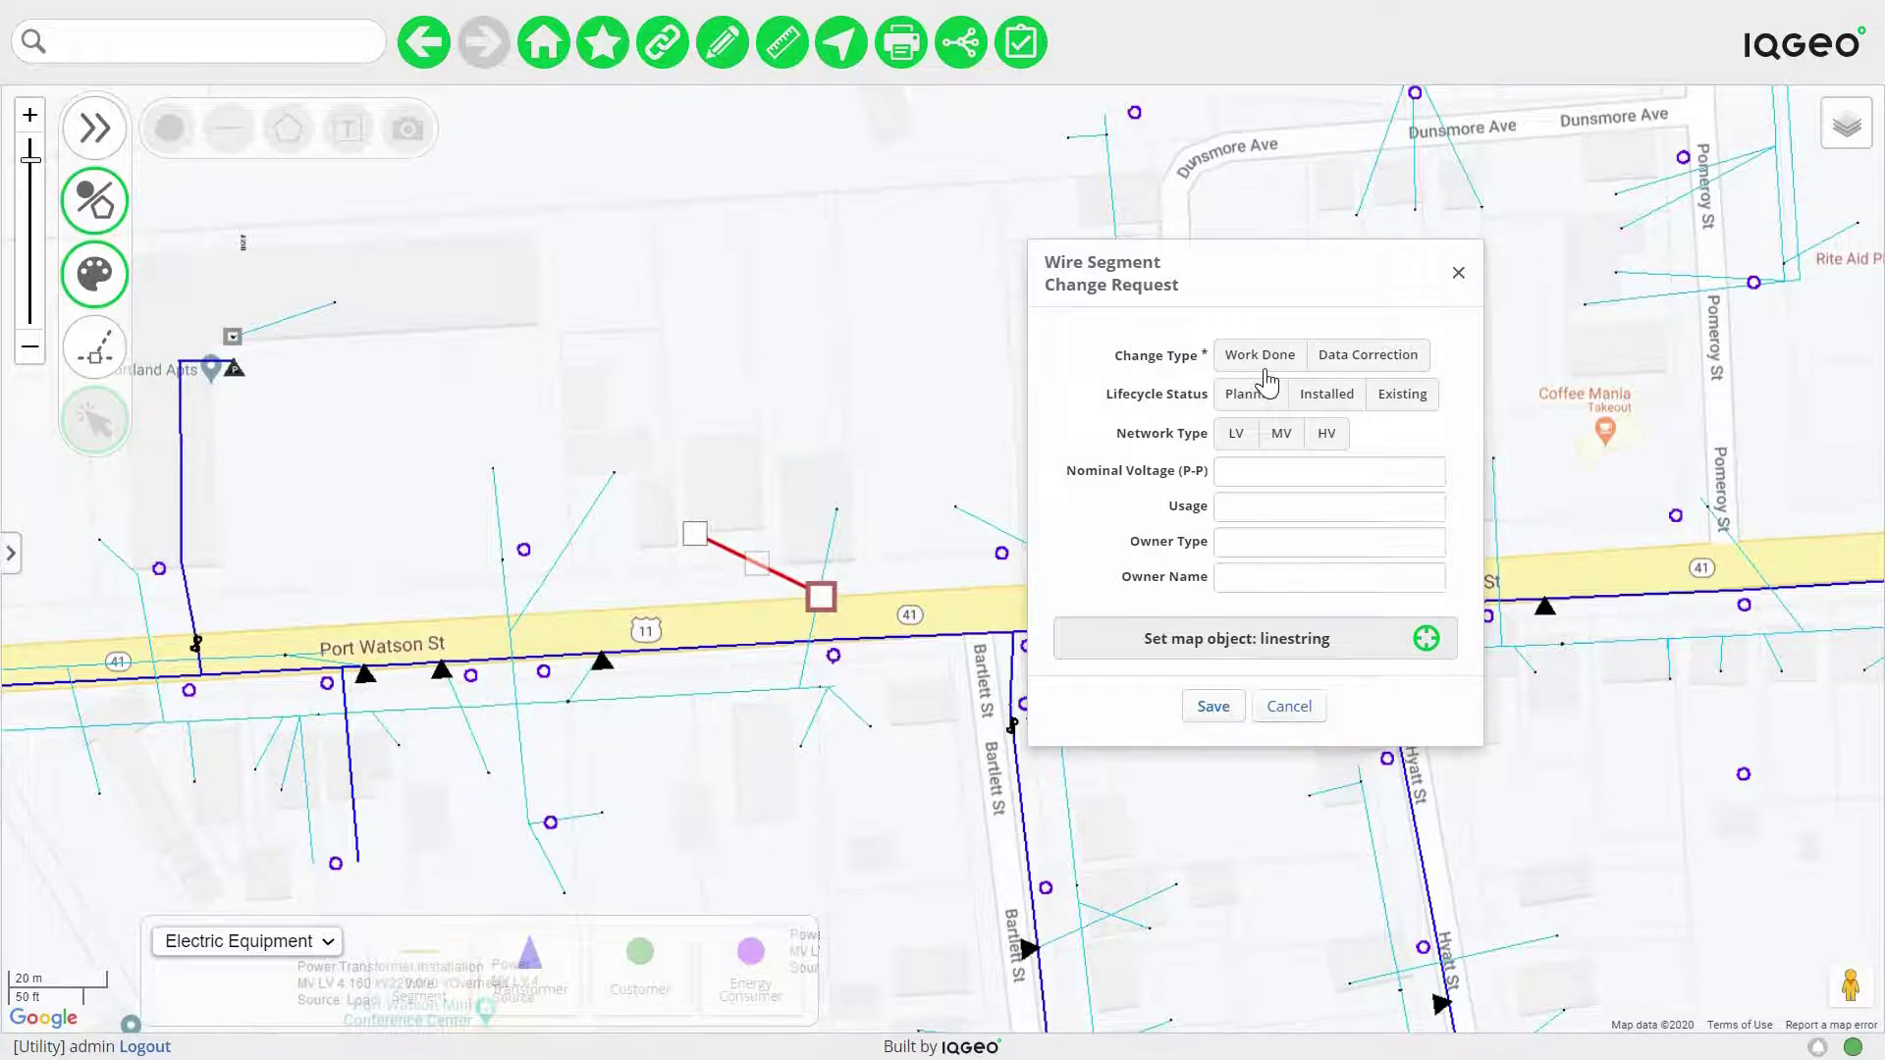
- Set the wire to Work Done, Installed and LV, and save it
left_click(1263, 364)
left_click(1326, 394)
left_click(1236, 433)
left_click(1215, 707)
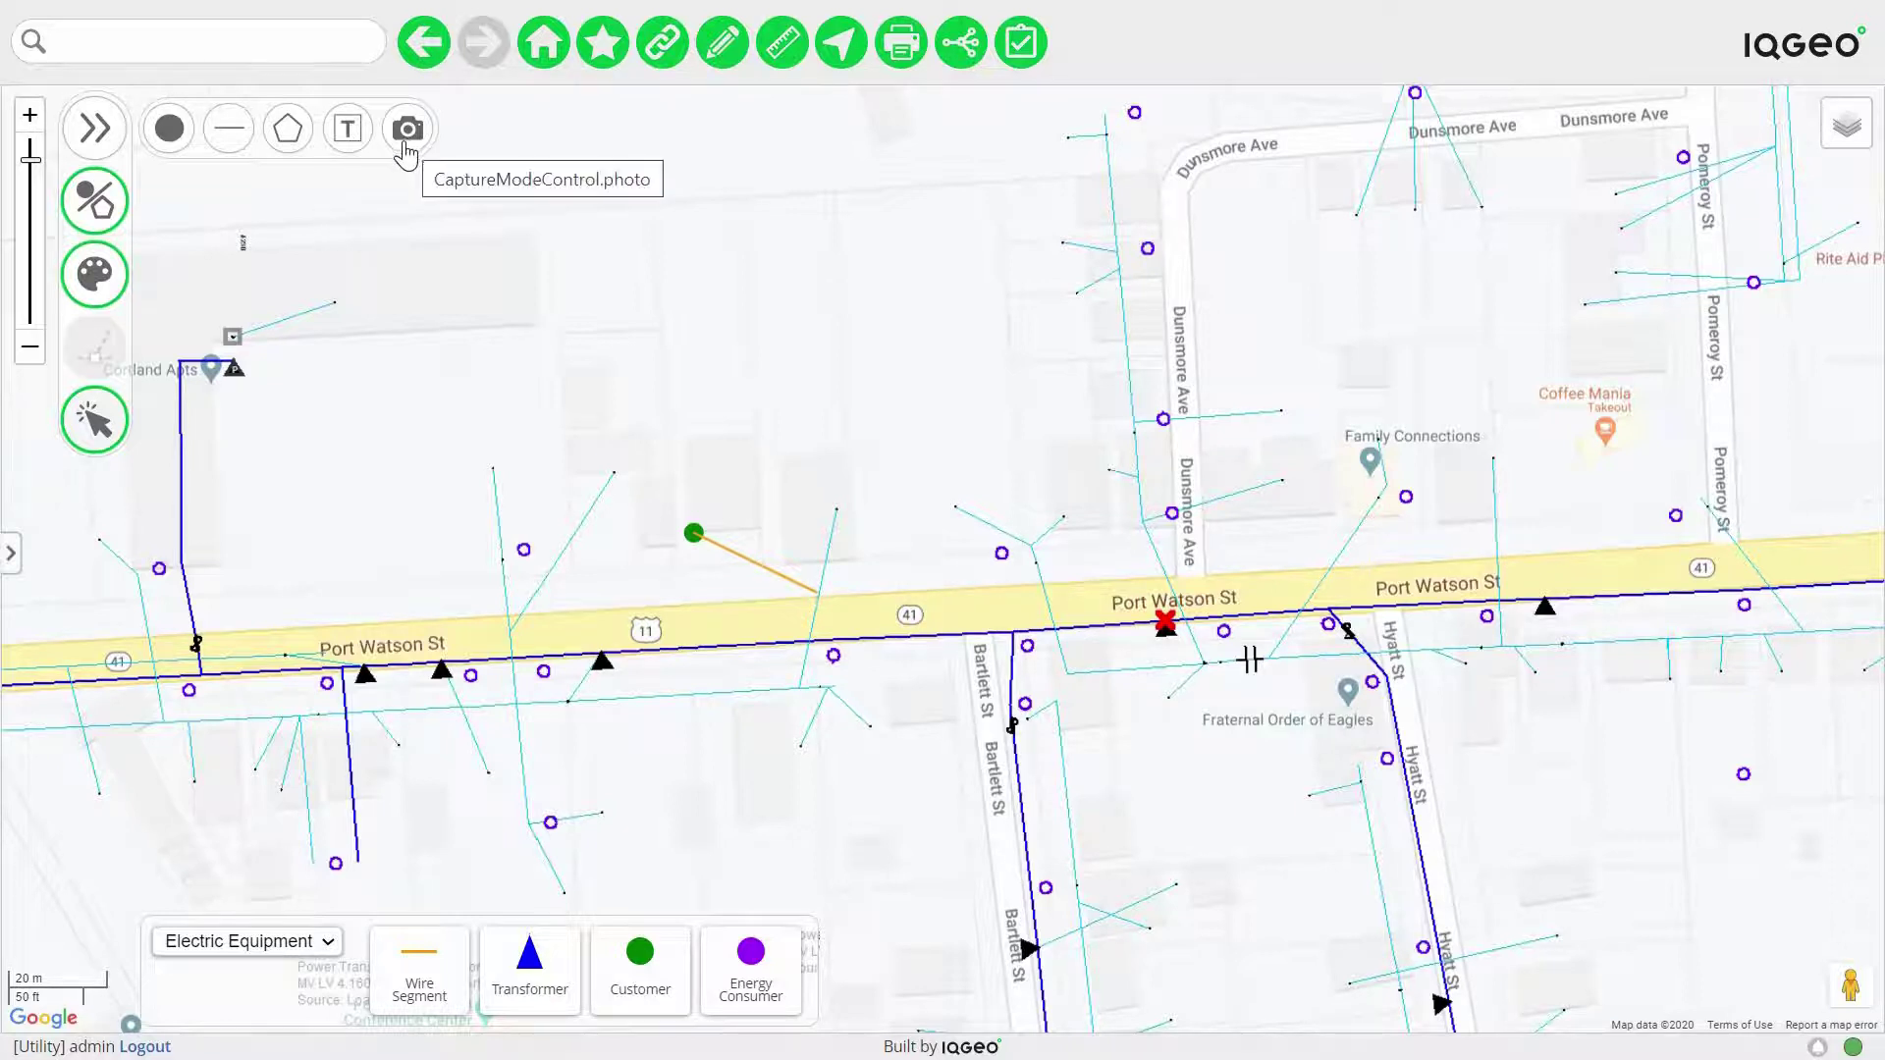
- Edit the new wire to add a bend point at its middle and save it
left_click(286, 132)
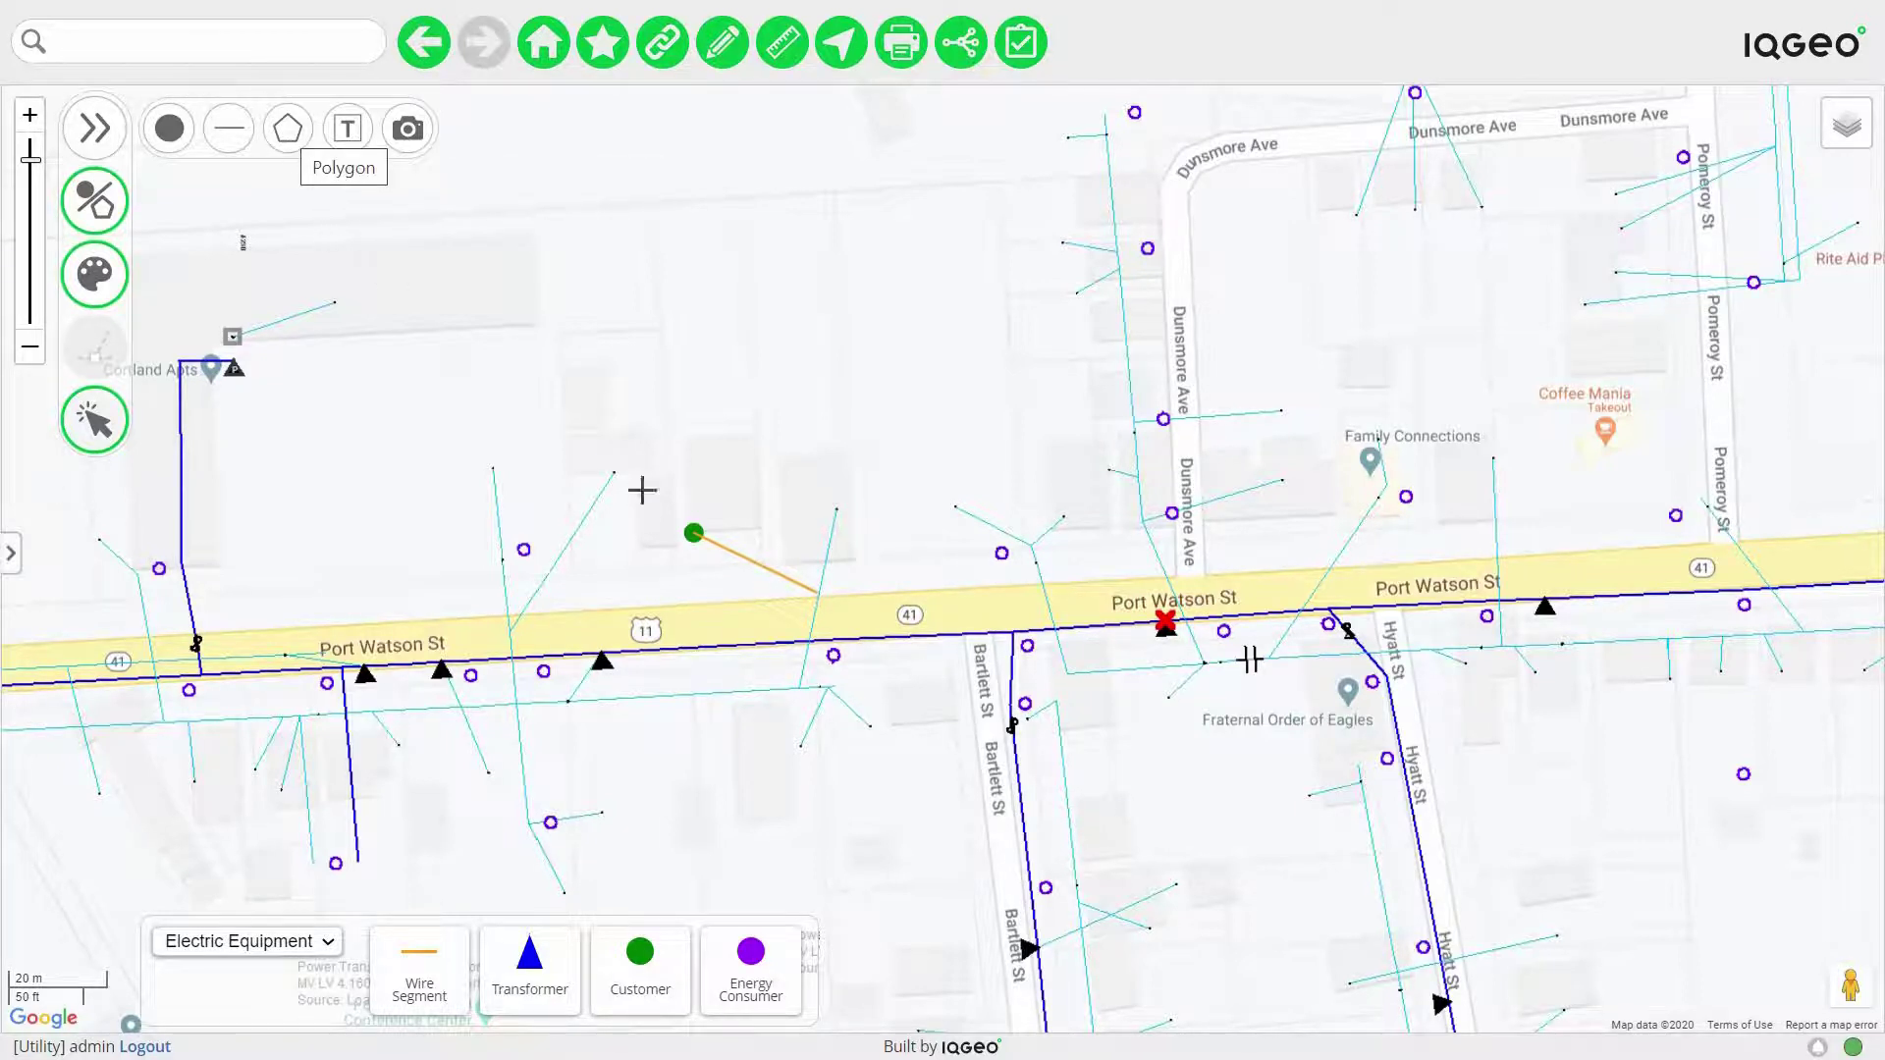
double_click(769, 566)
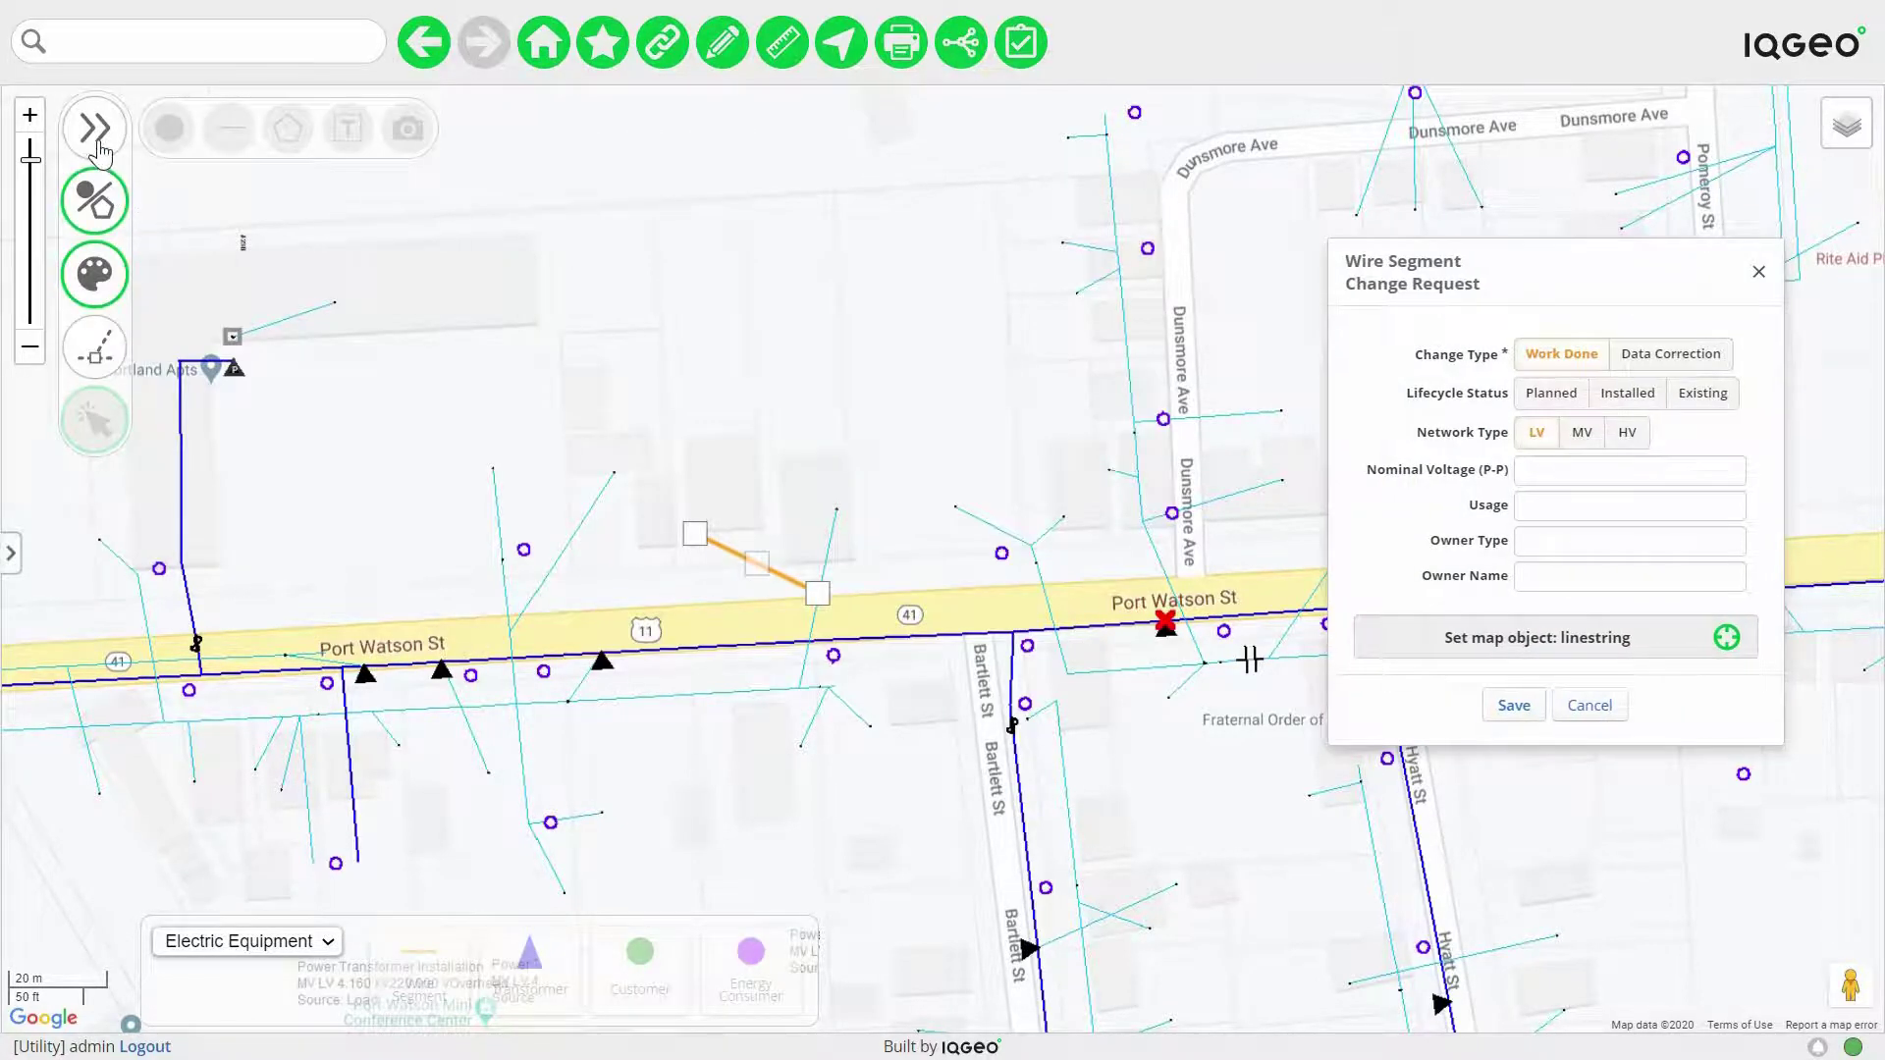
left_click(757, 562)
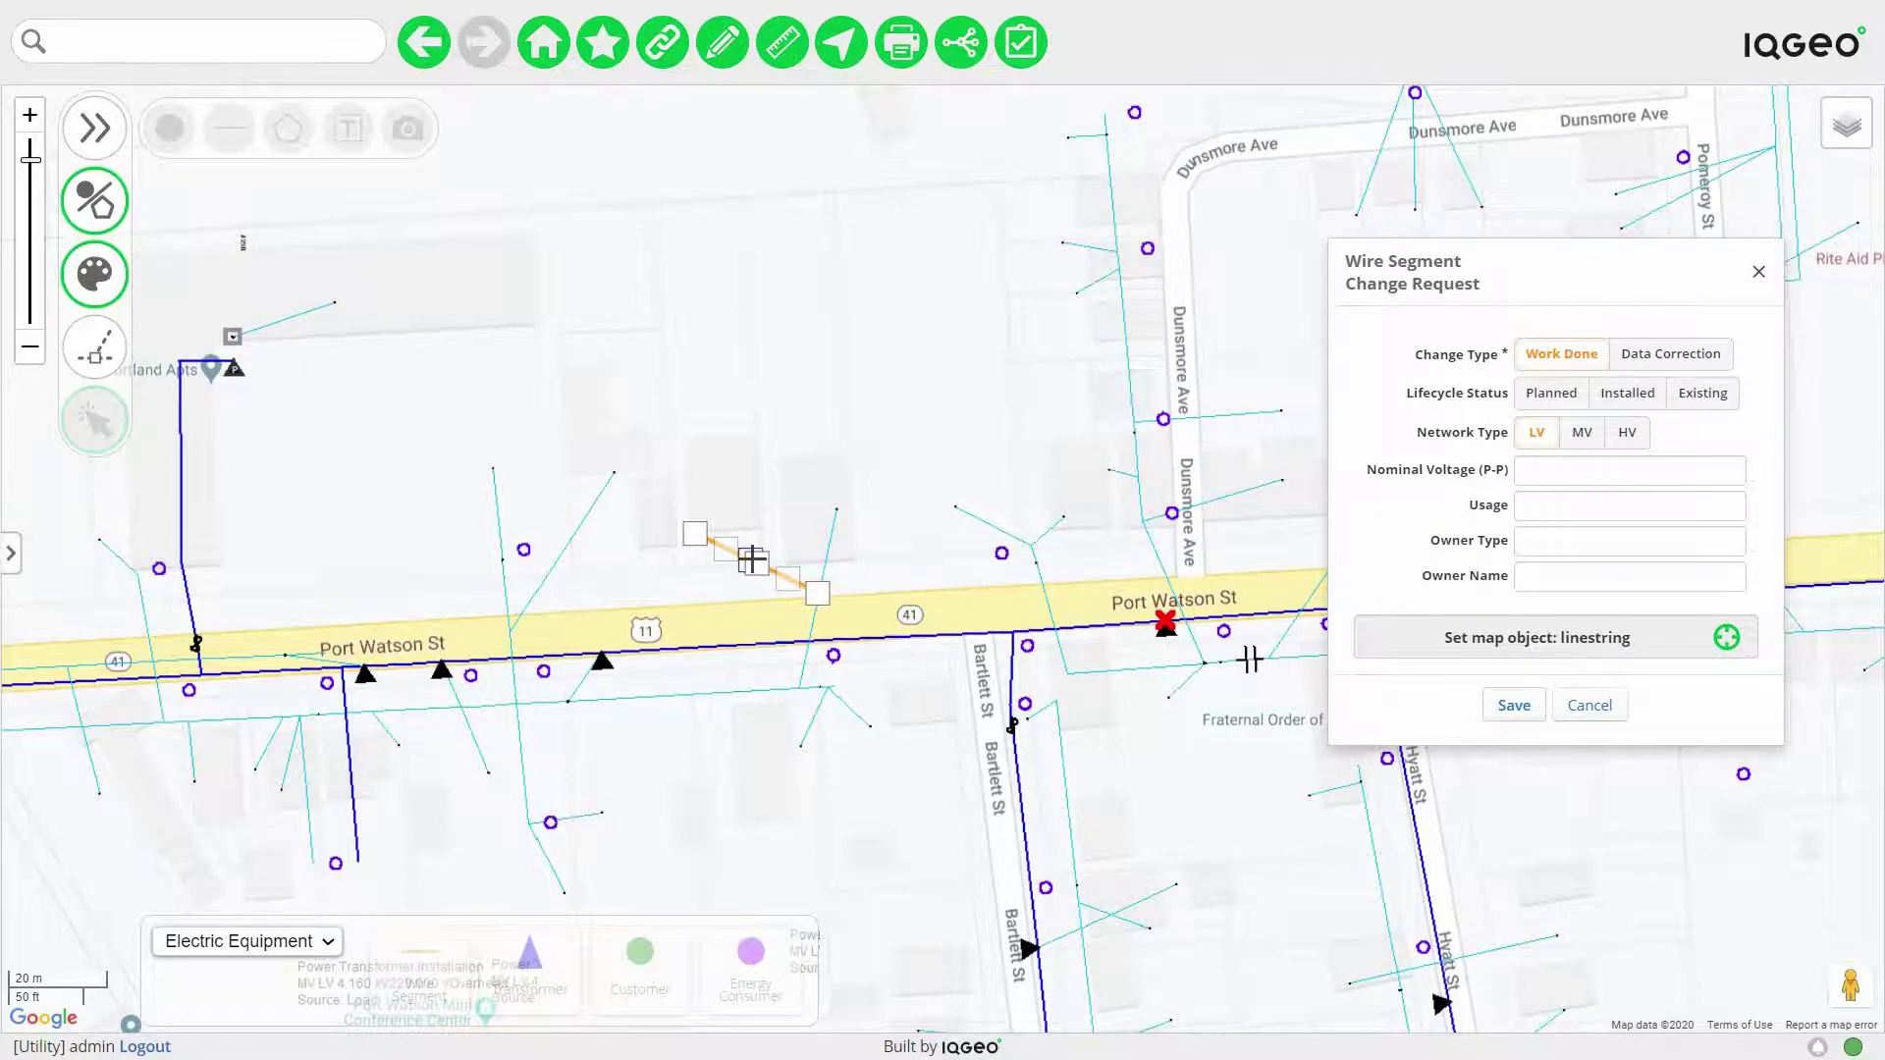
left_click(106, 204)
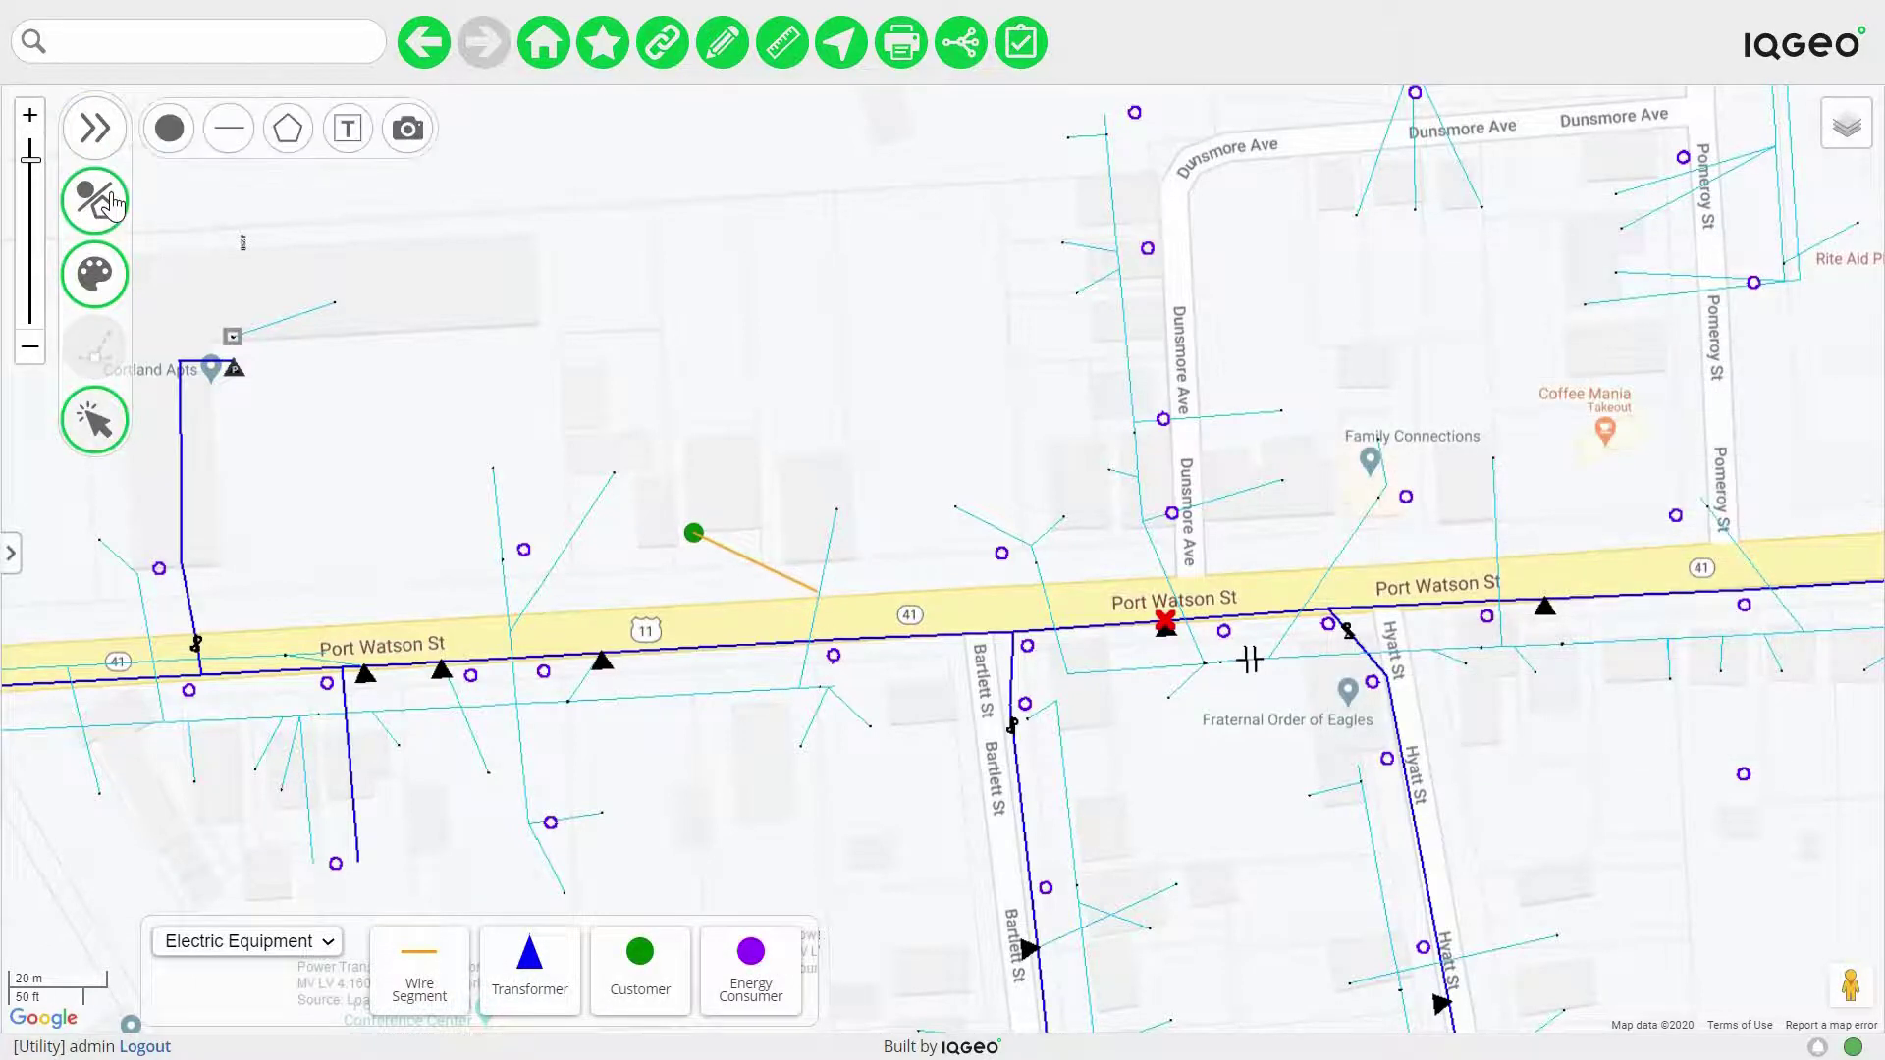
- Place a text label near the customer with a leader arrow, dragged up-right
left_click(365, 145)
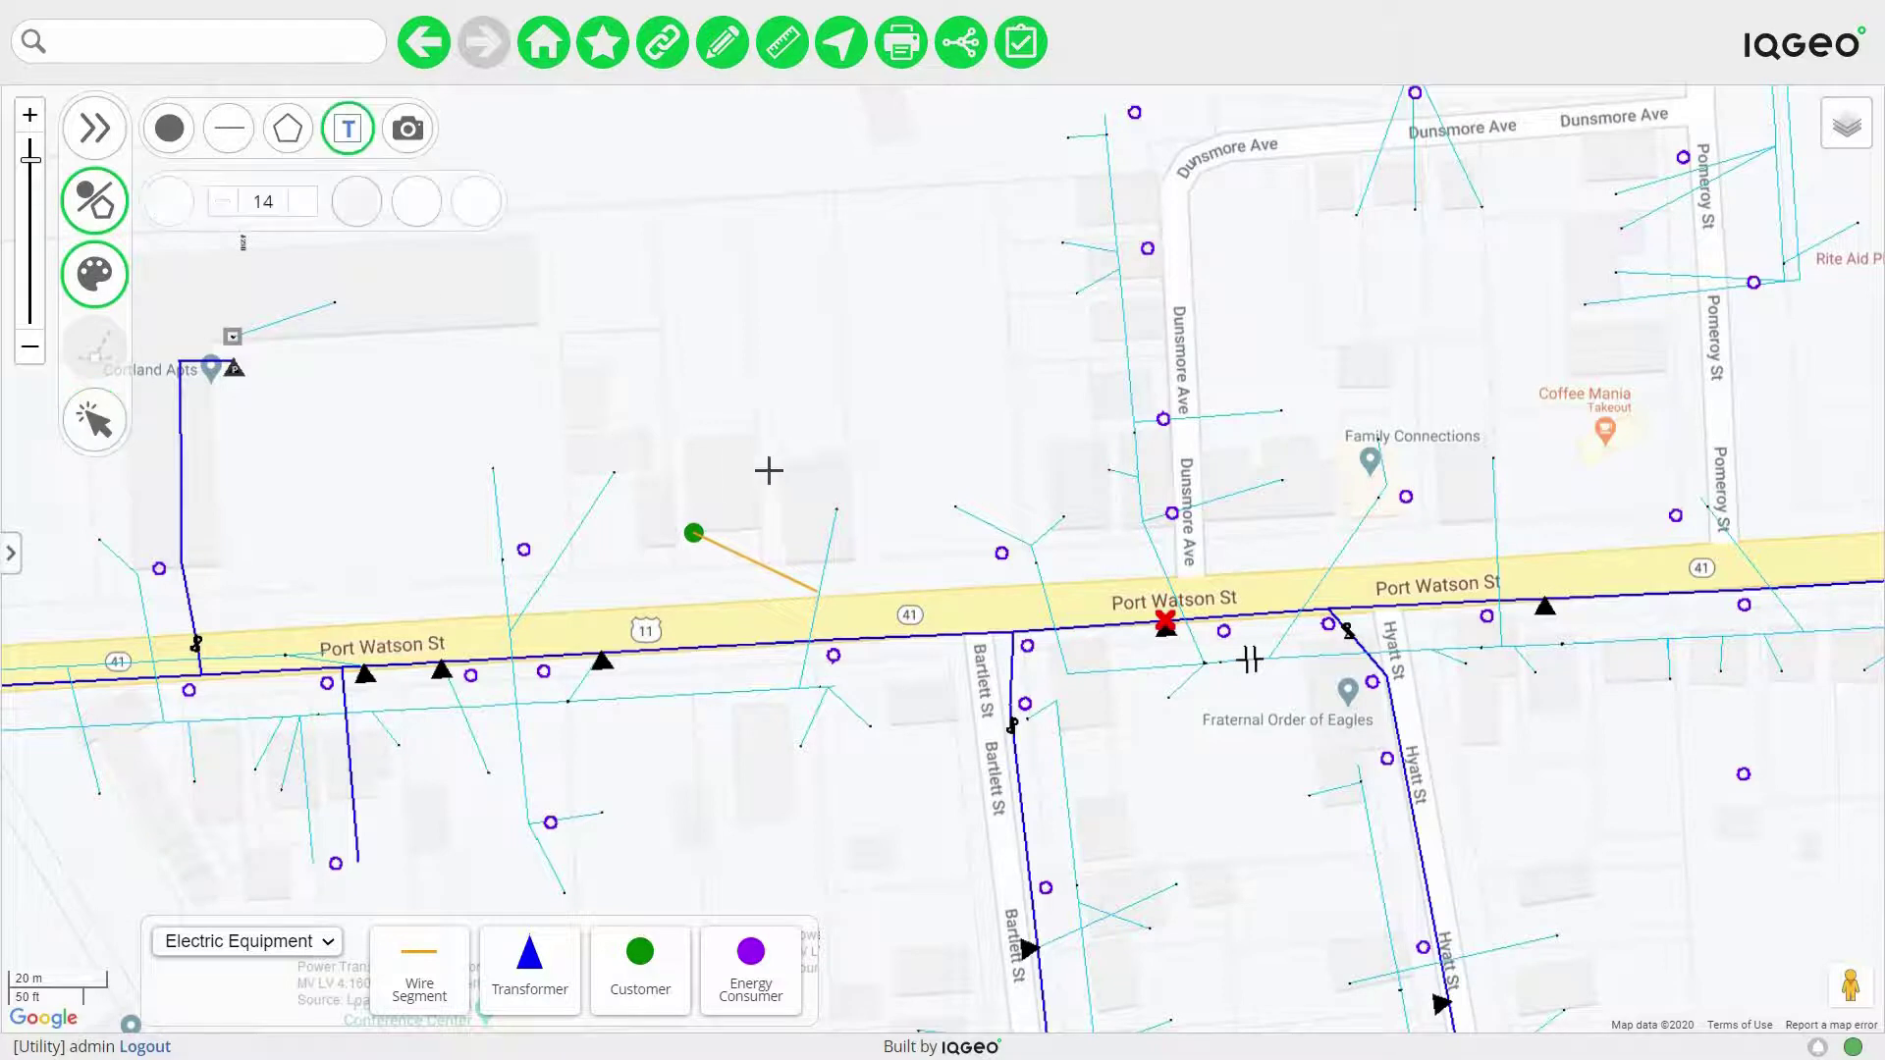
left_click(727, 437)
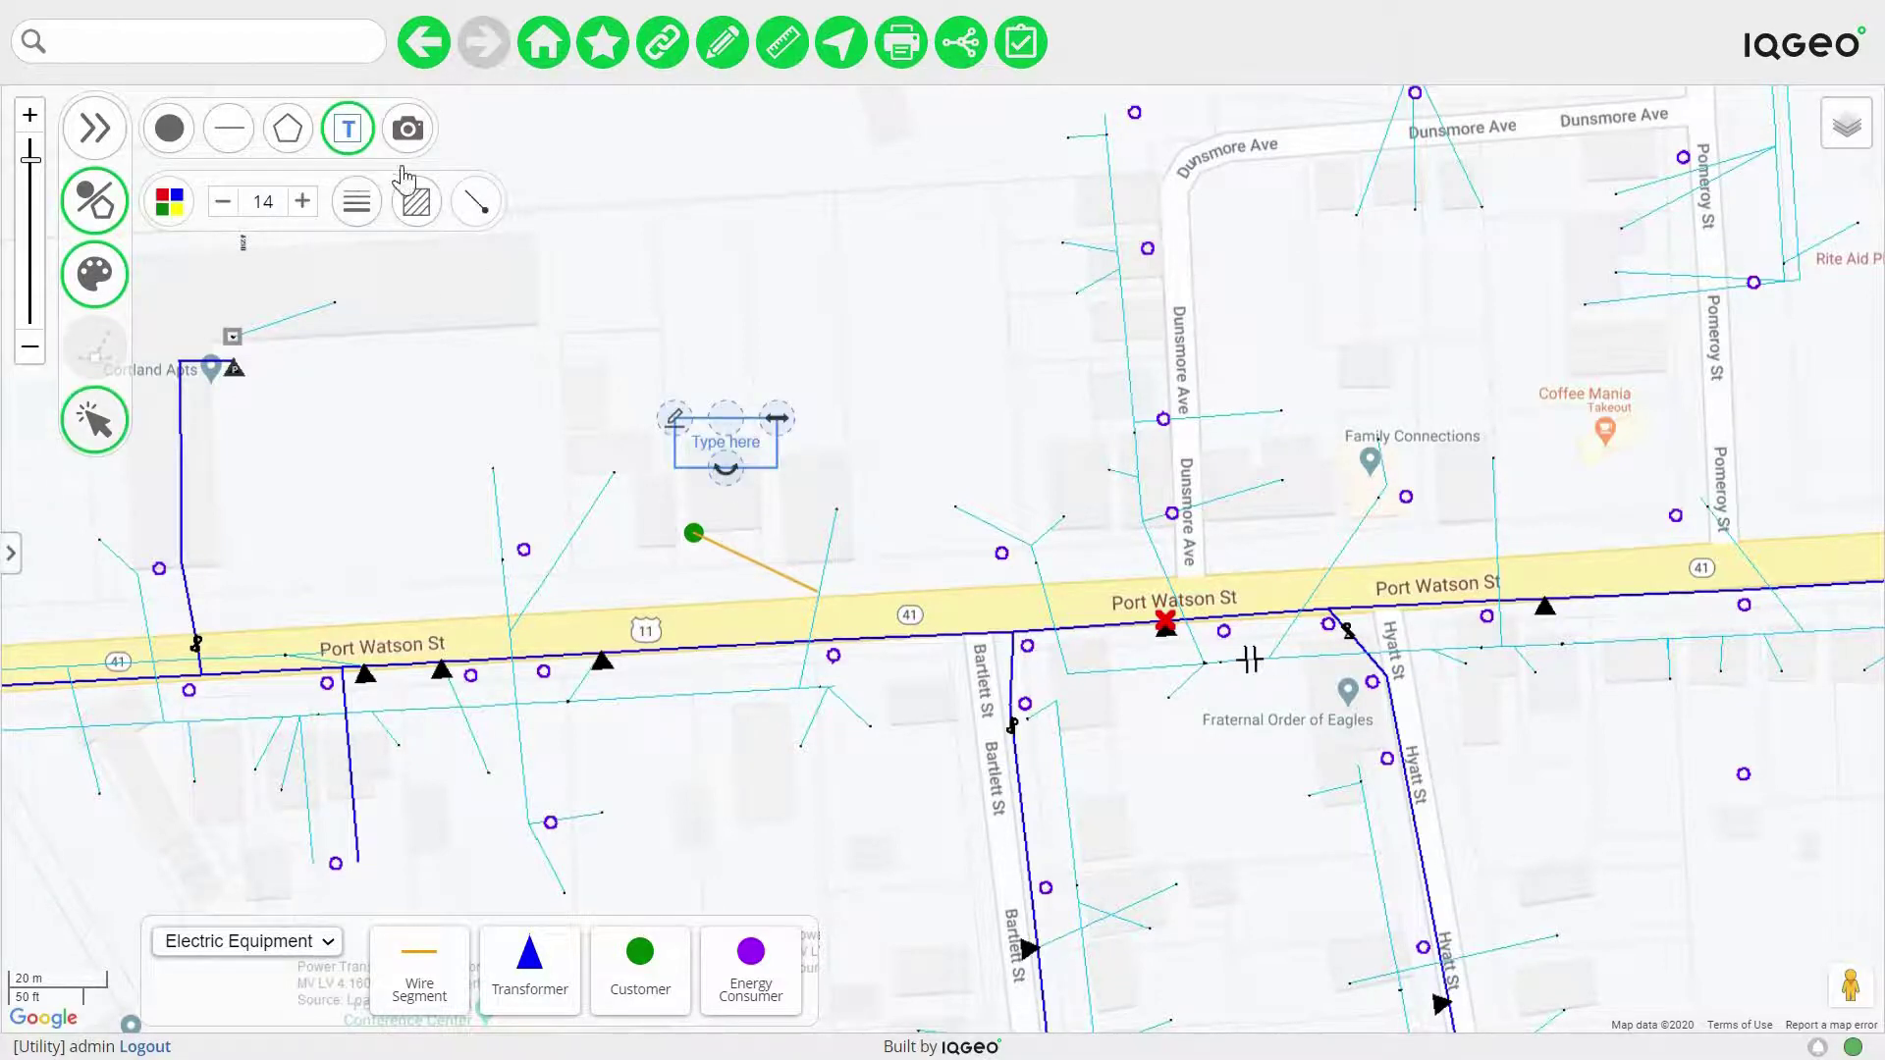
left_click(477, 201)
left_click_drag(724, 414, 820, 347)
- Change the label text to 'New meter' and fine-tune the label and leader anchor positions
left_click(765, 353)
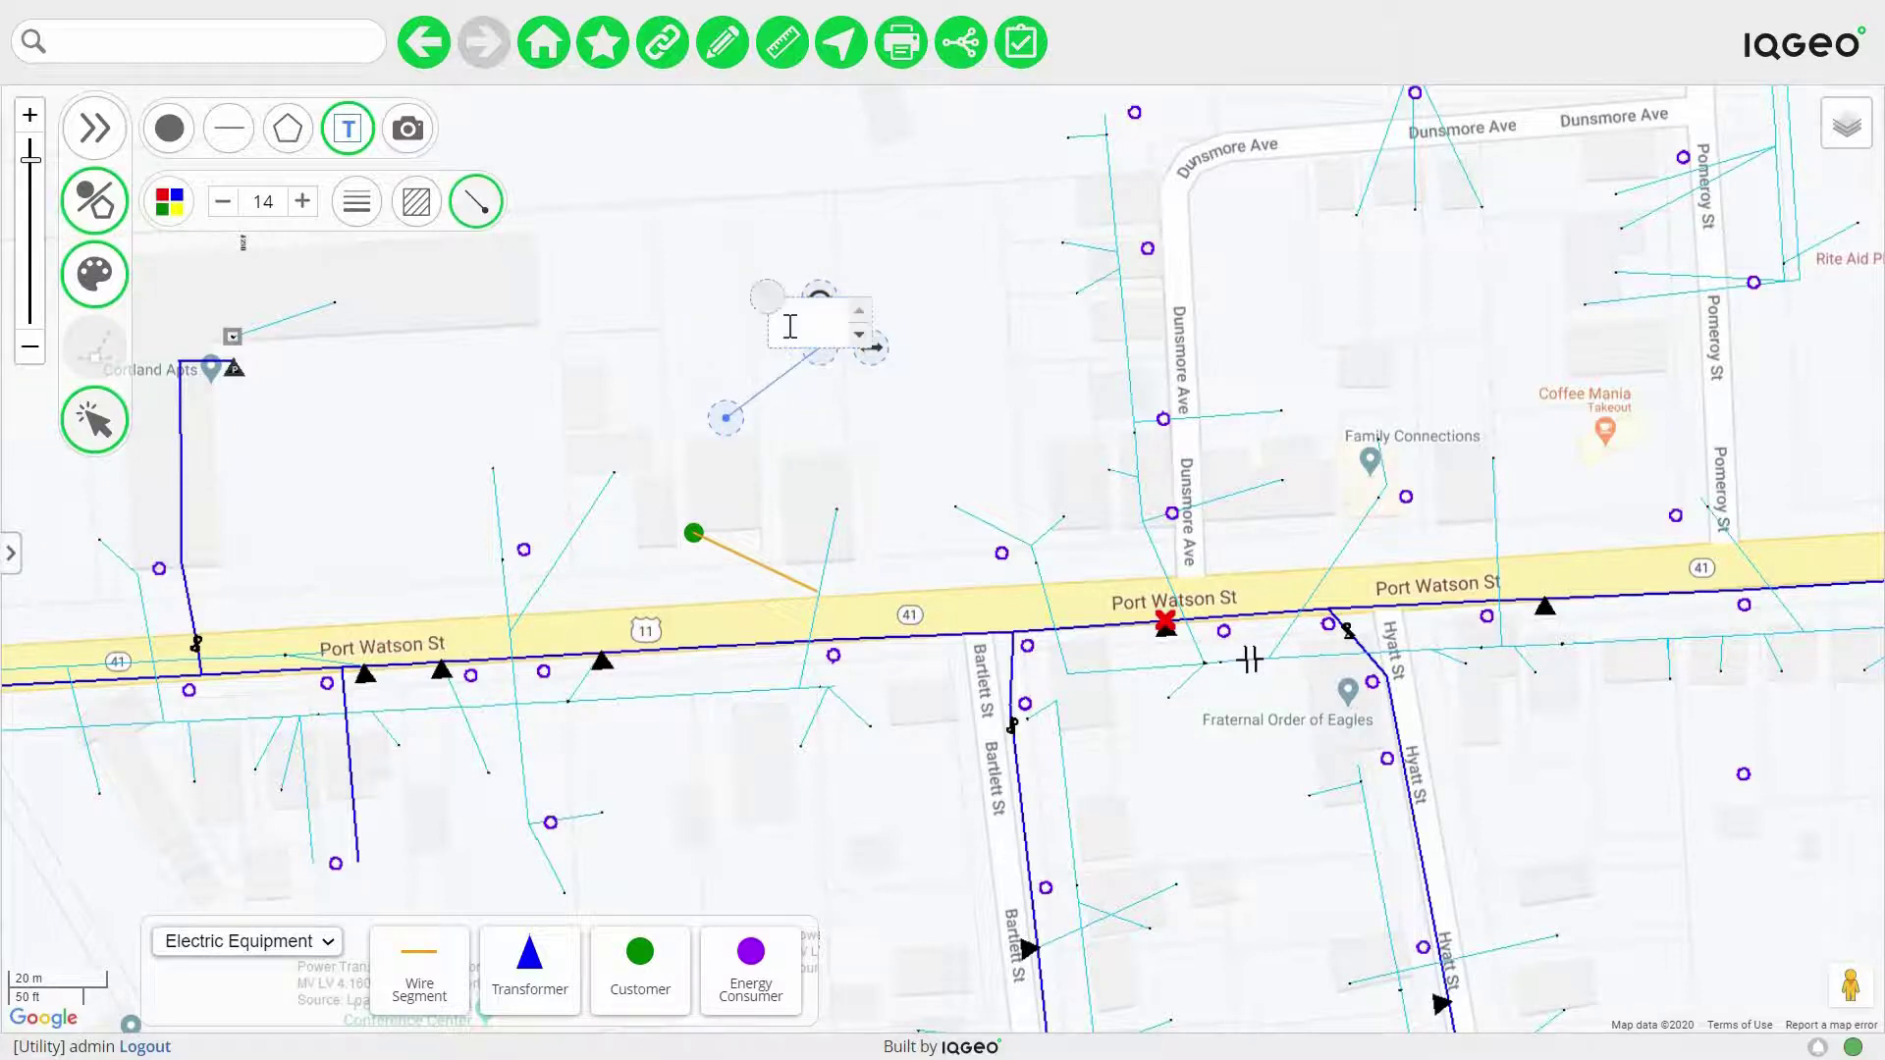
type("New meter")
left_click(765, 302)
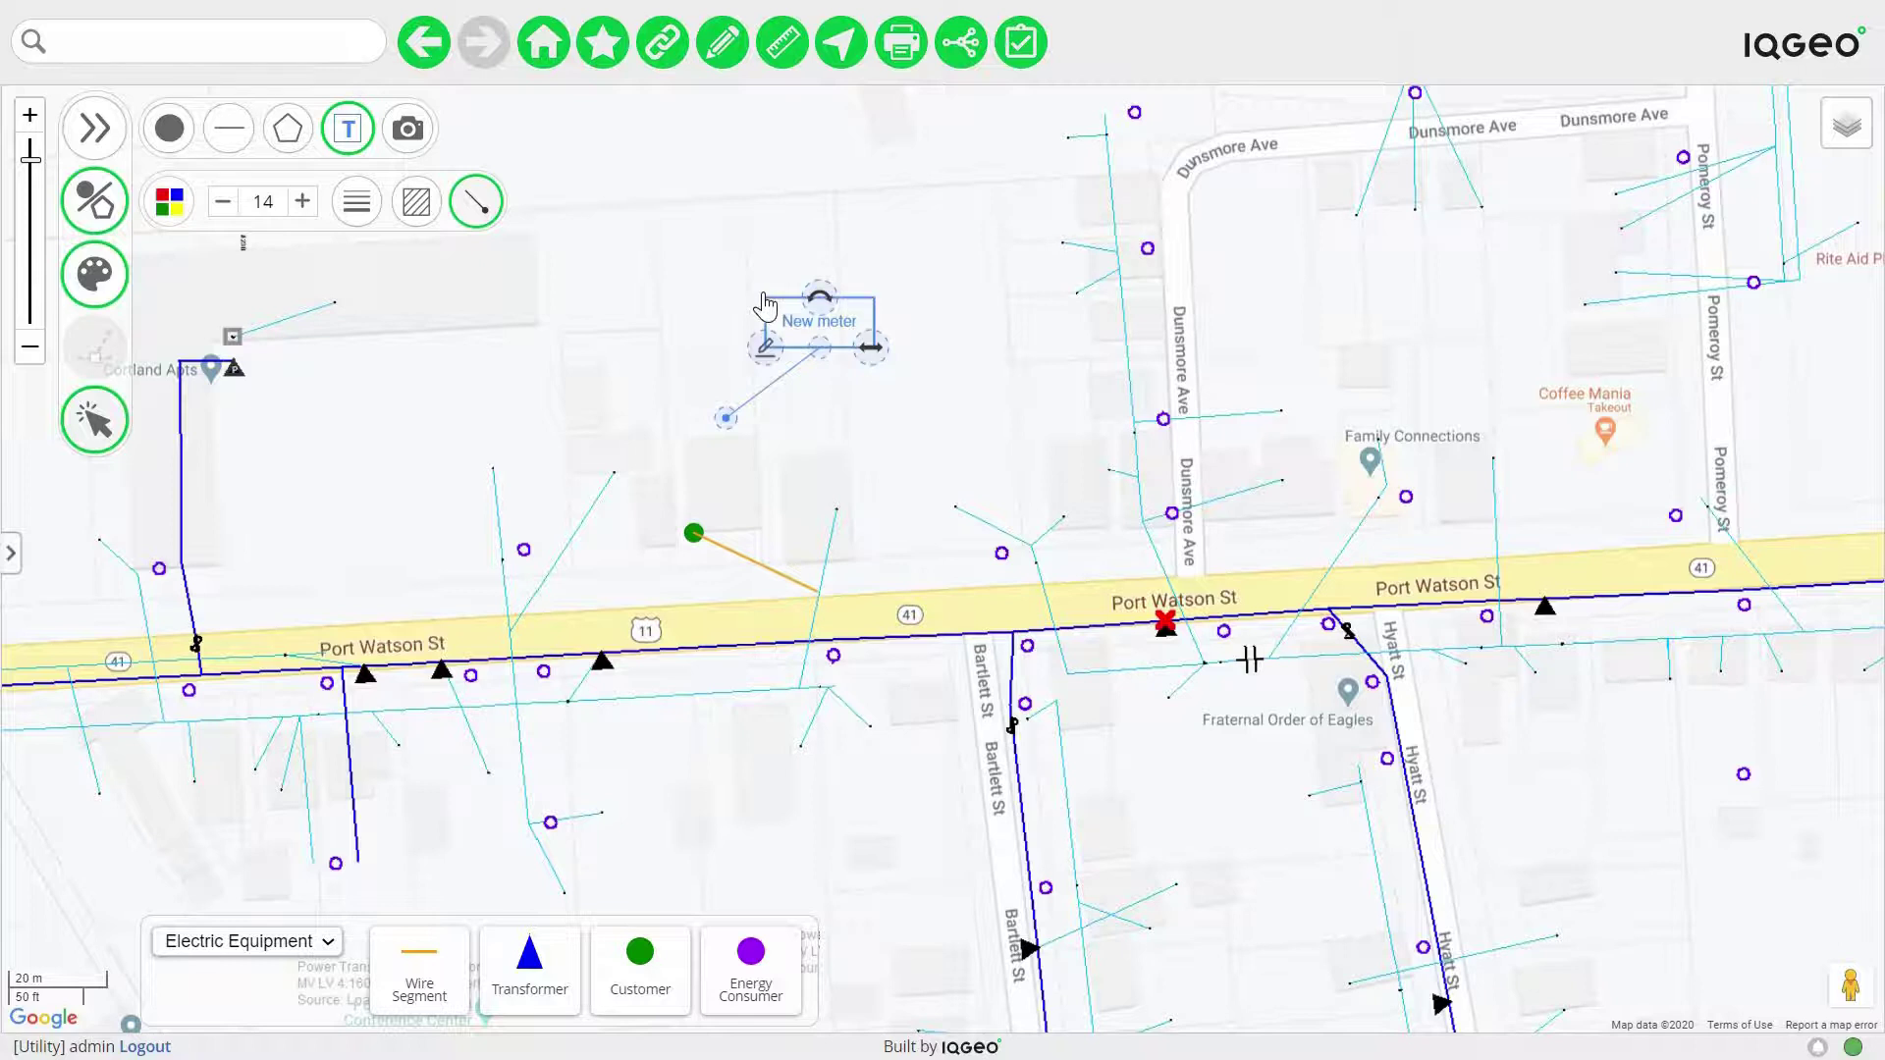
left_click_drag(821, 351, 812, 334)
left_click_drag(727, 406, 720, 406)
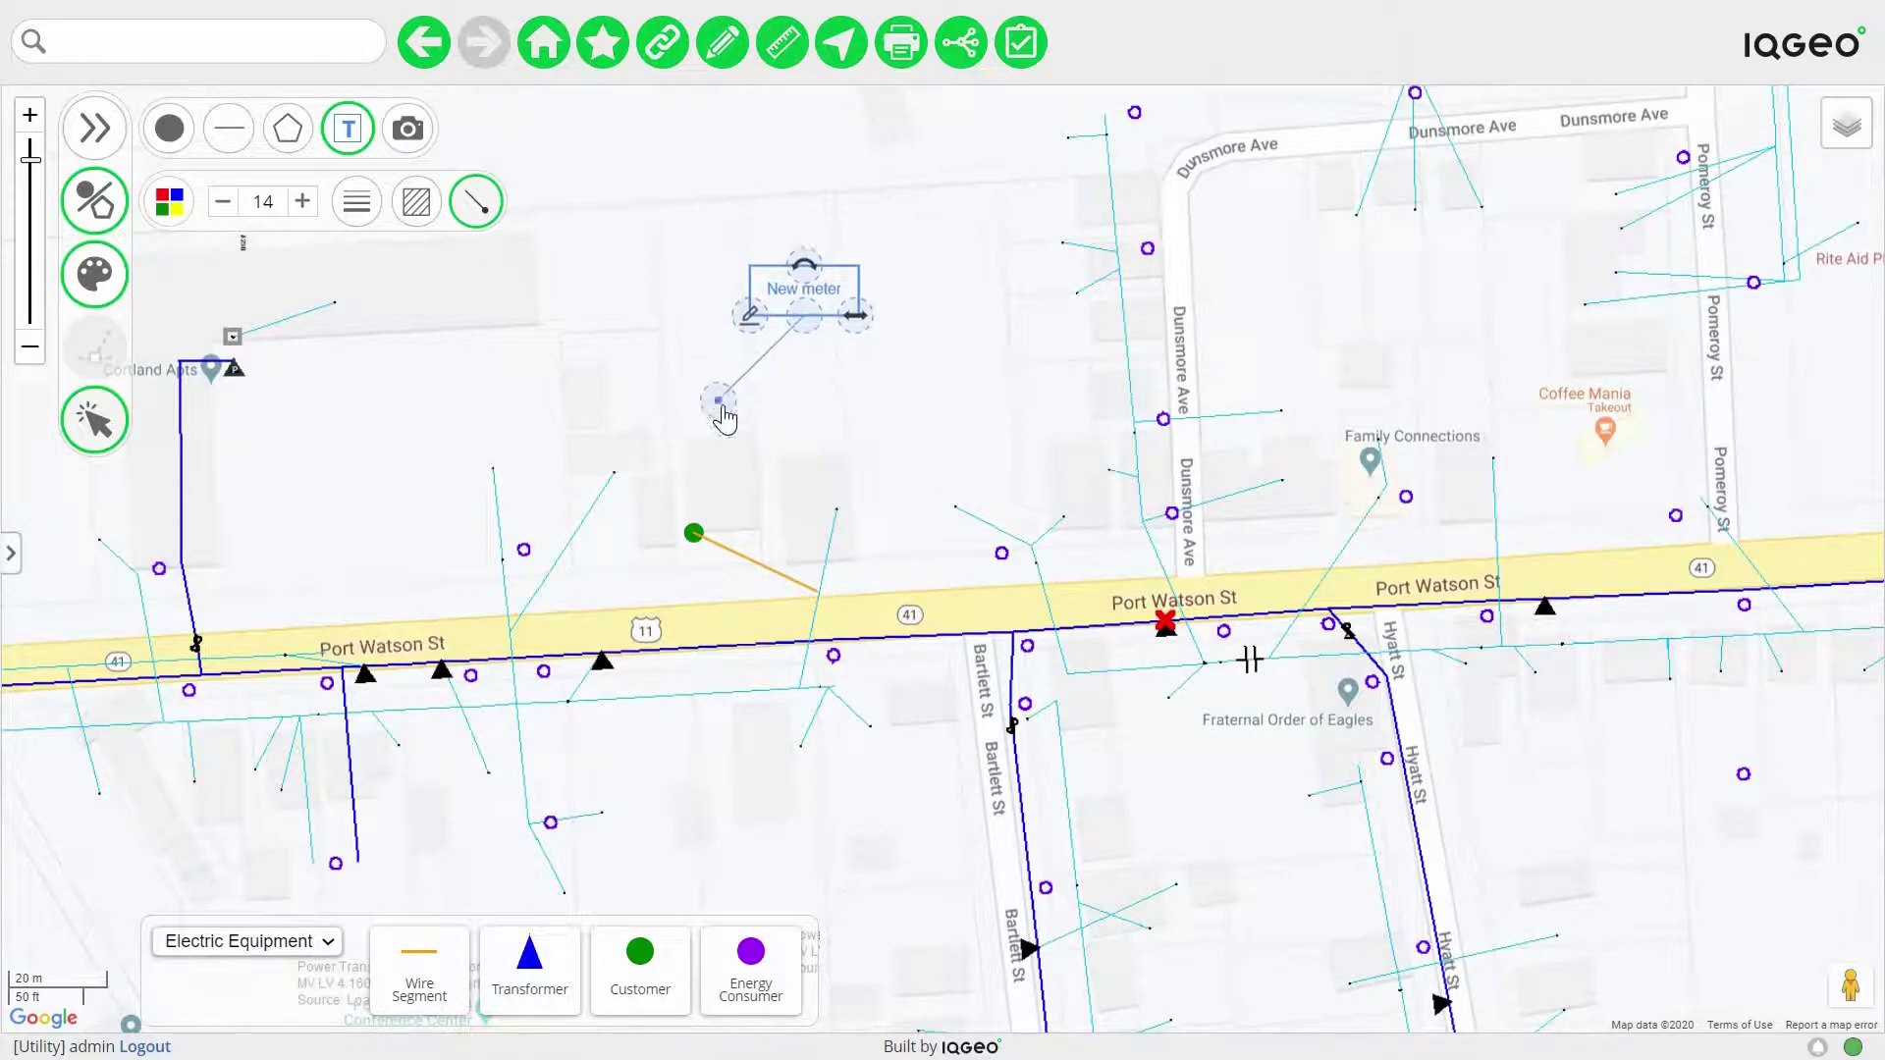
left_click(232, 138)
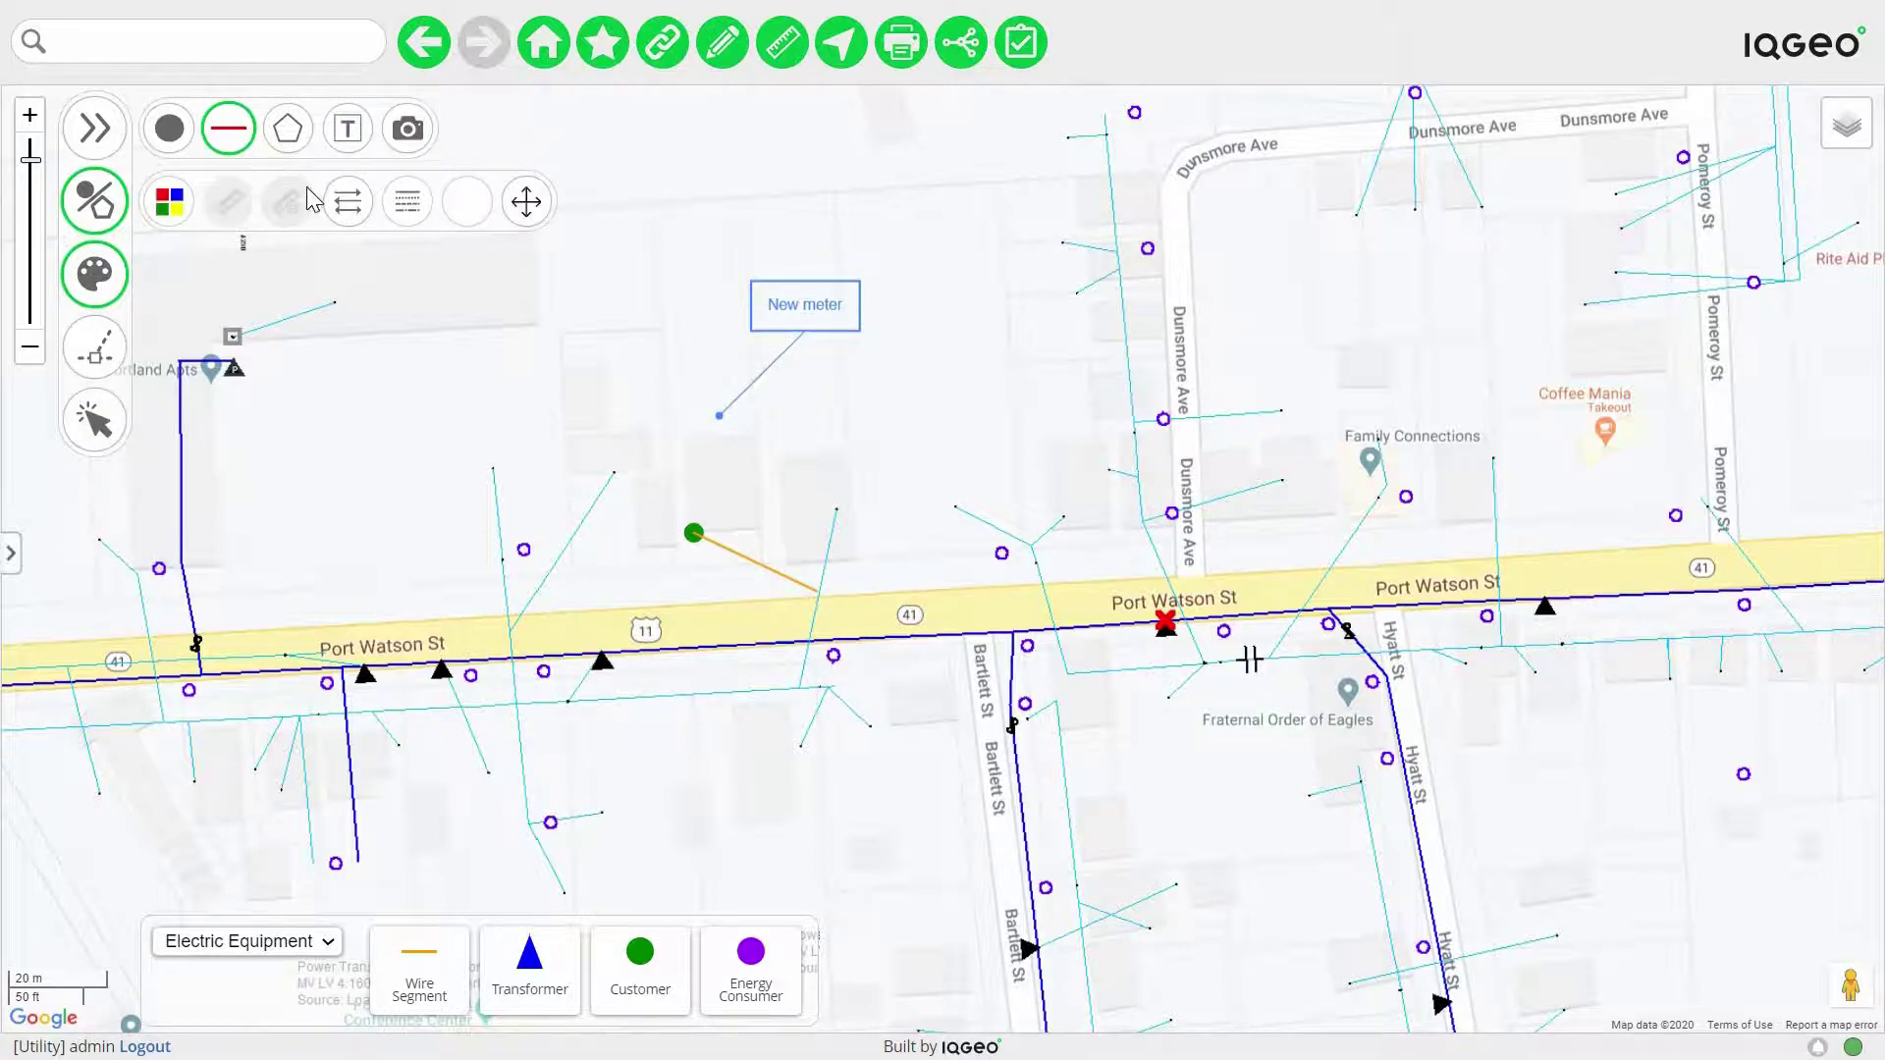
- Draw a line from the customer across the road with arrowheads at both ends
left_click(695, 538)
double_click(699, 617)
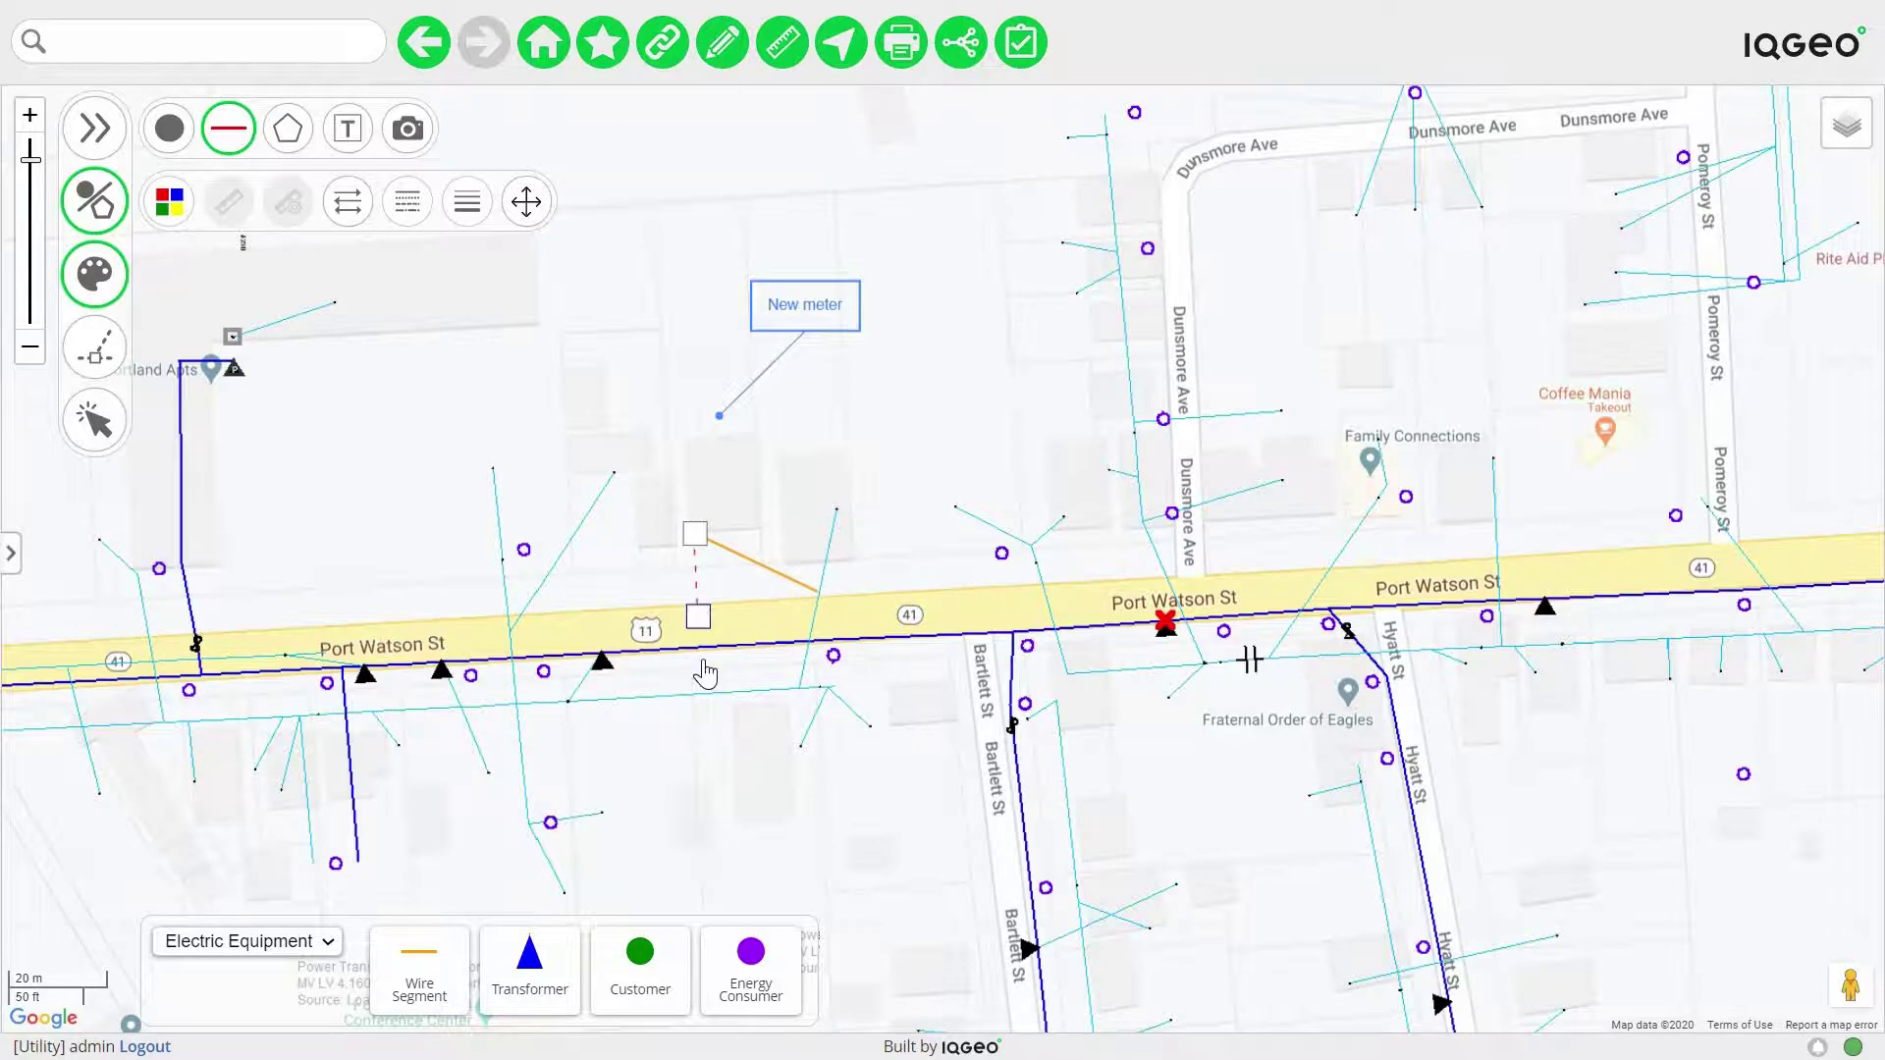
left_click(697, 585)
left_click(347, 202)
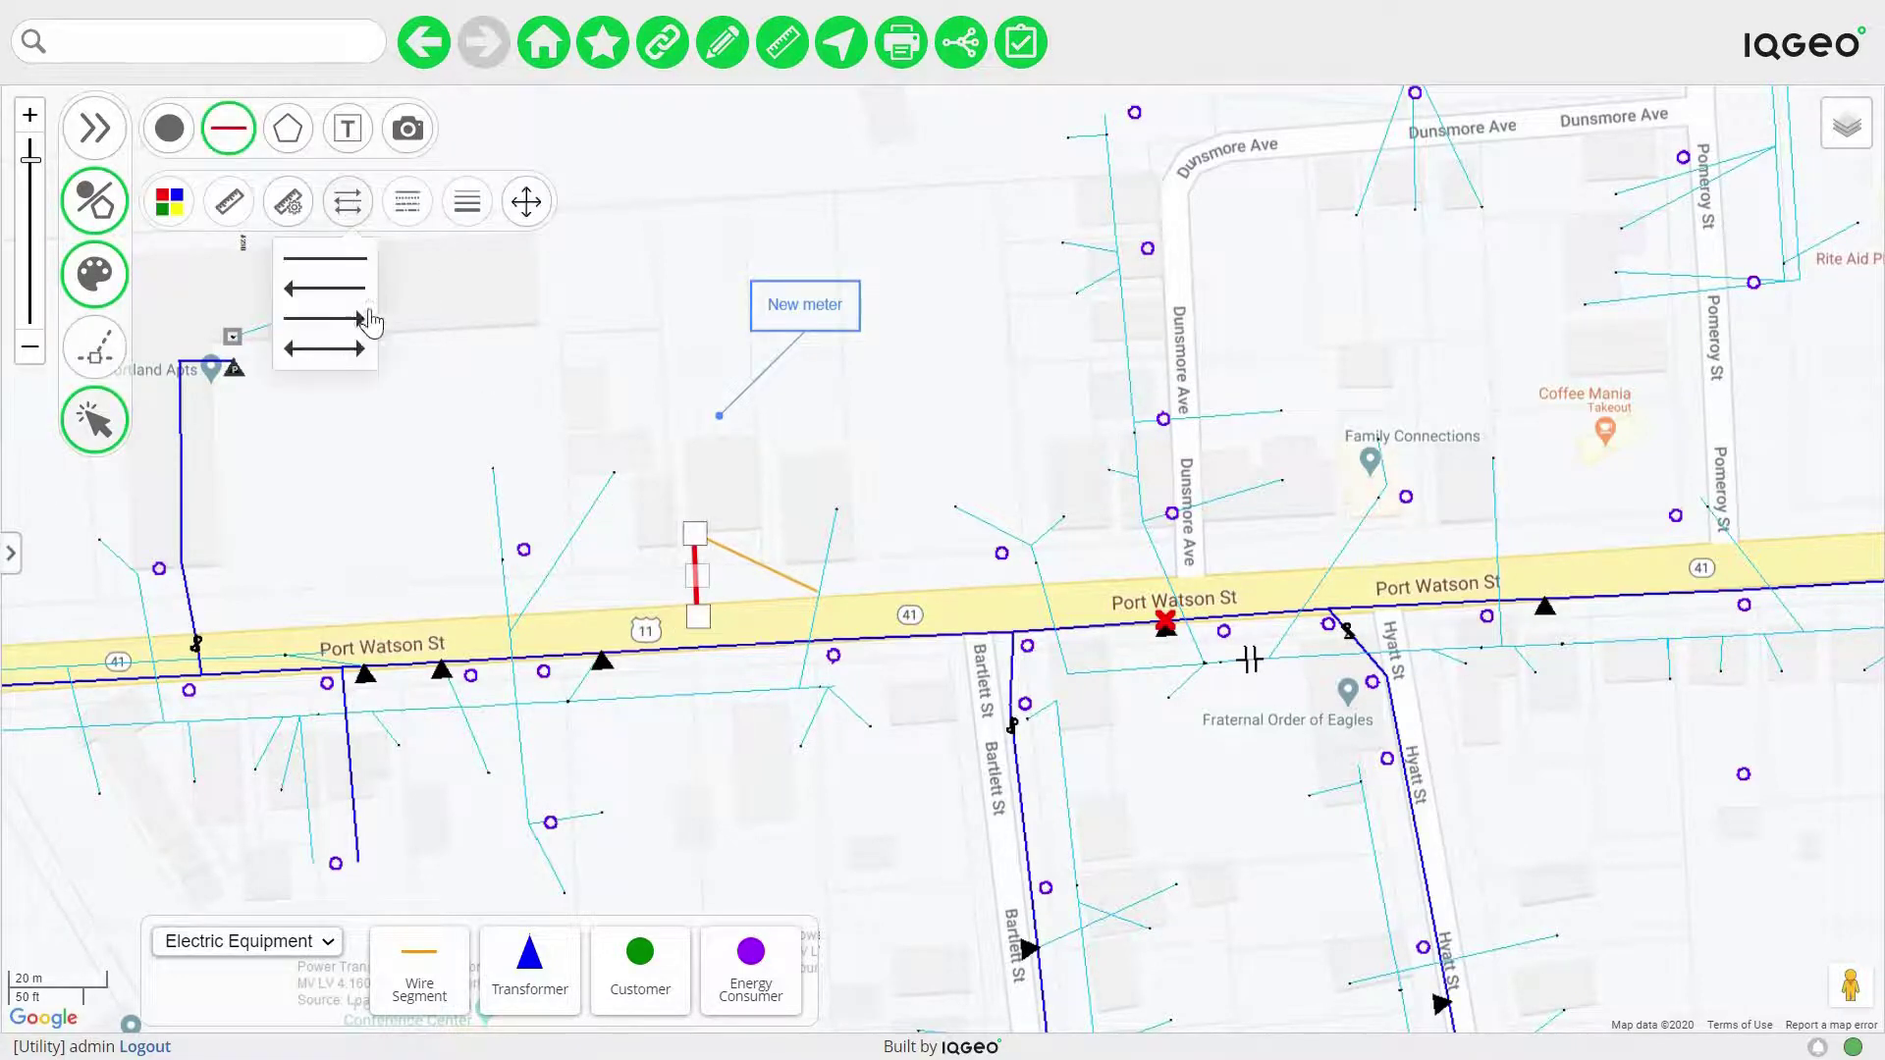
left_click(328, 349)
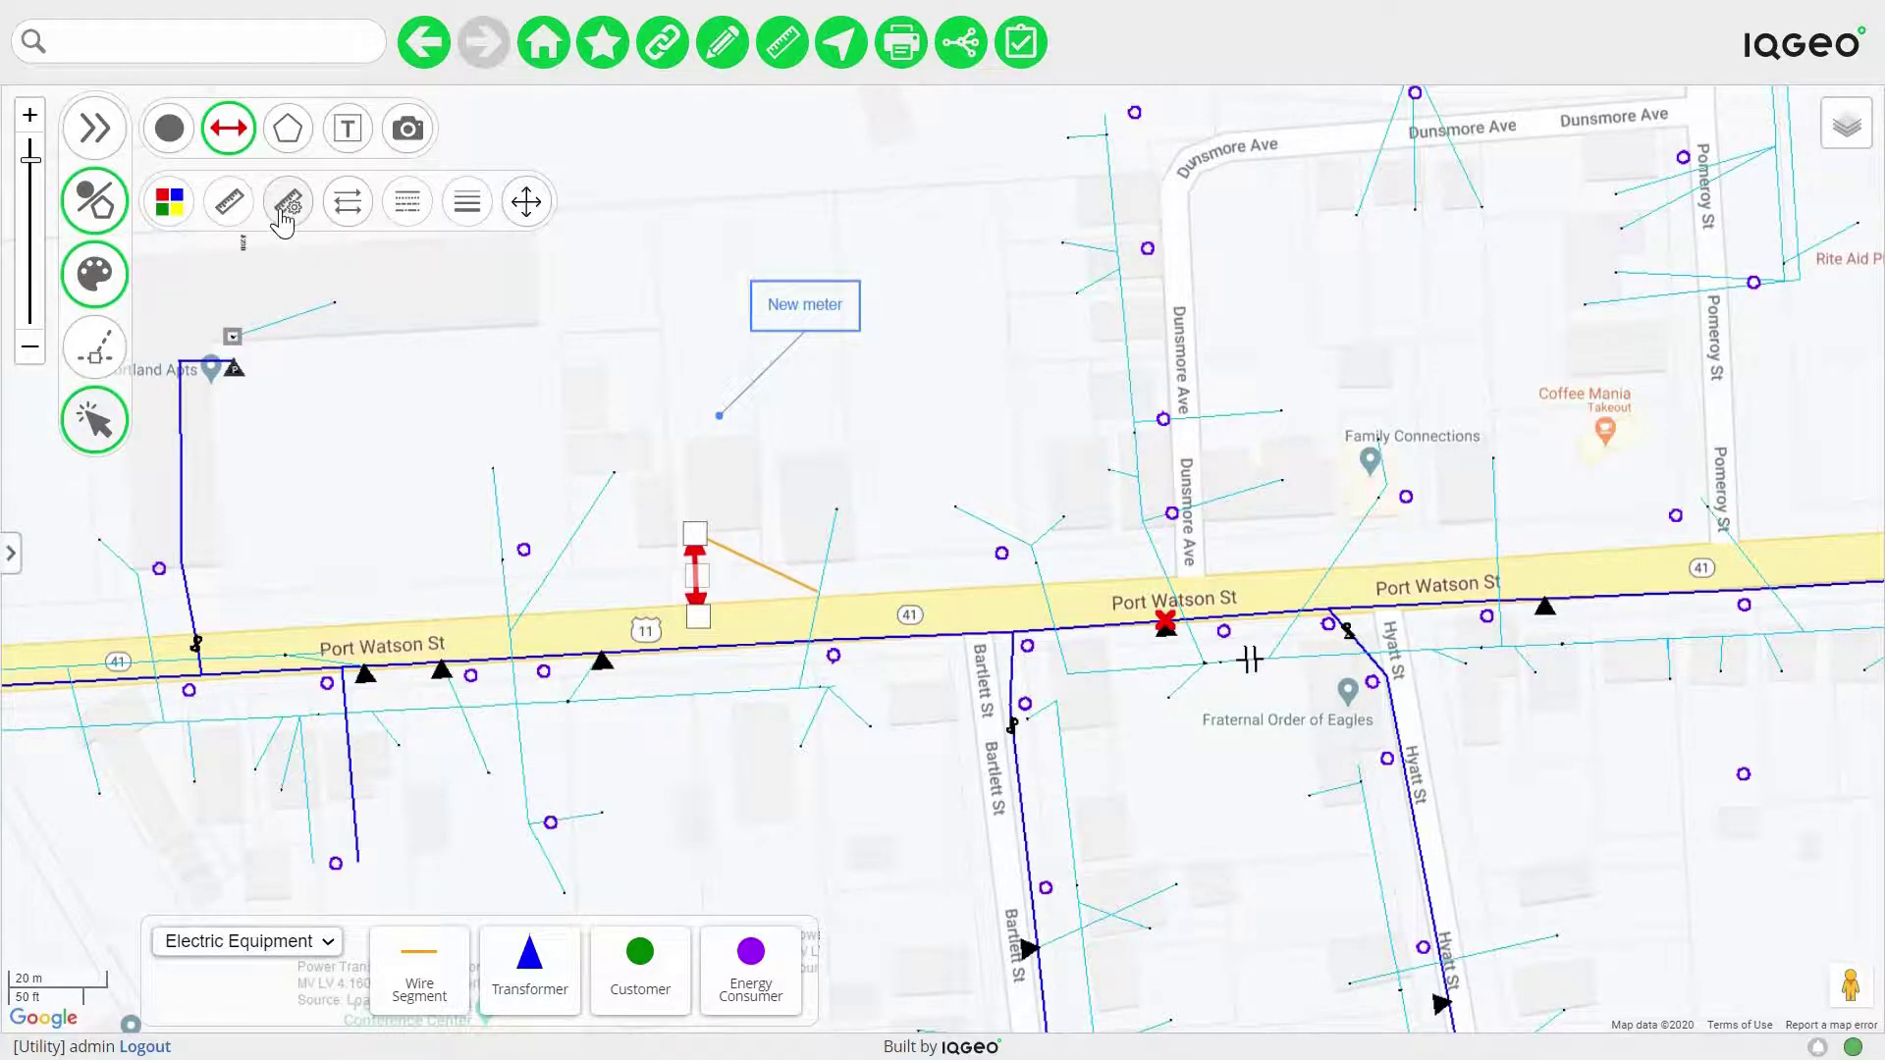
- Give the dimension a custom 55 ft value, add a 26 ft measurement, and snap its top point onto the customer
left_click(229, 202)
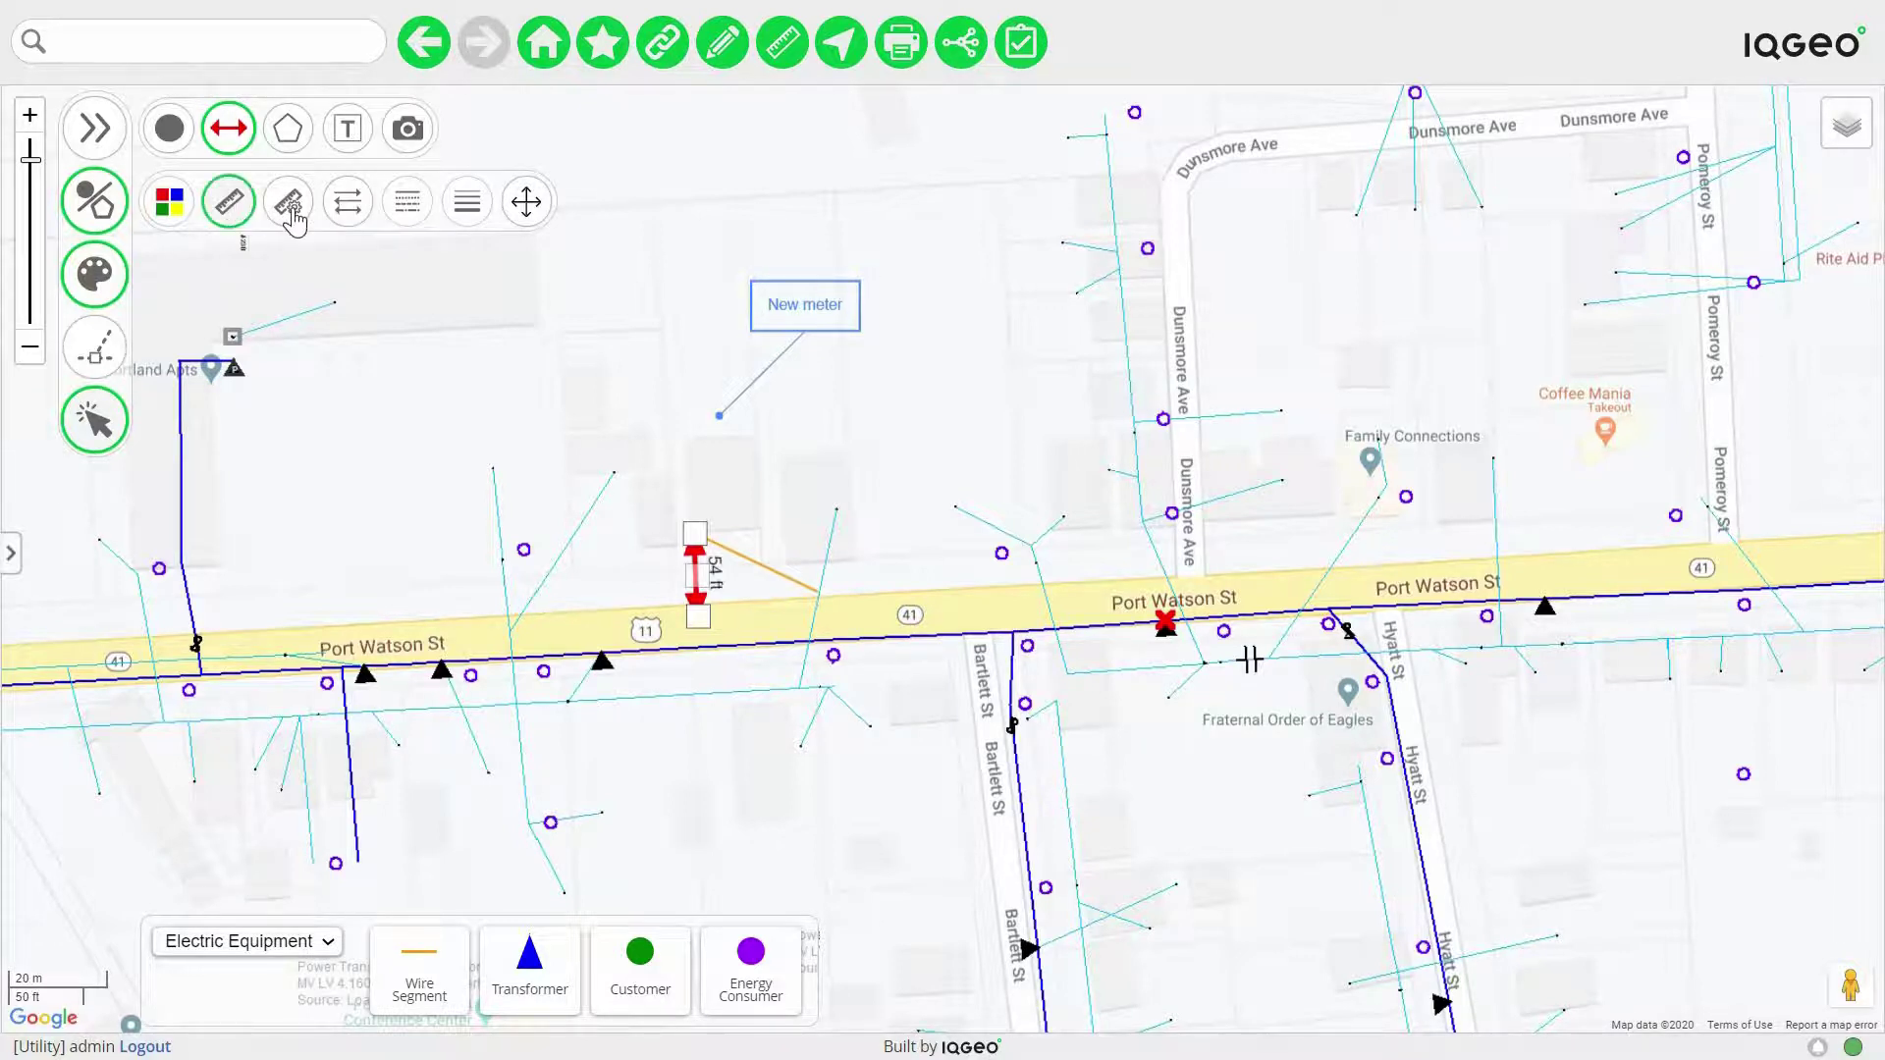
left_click(288, 203)
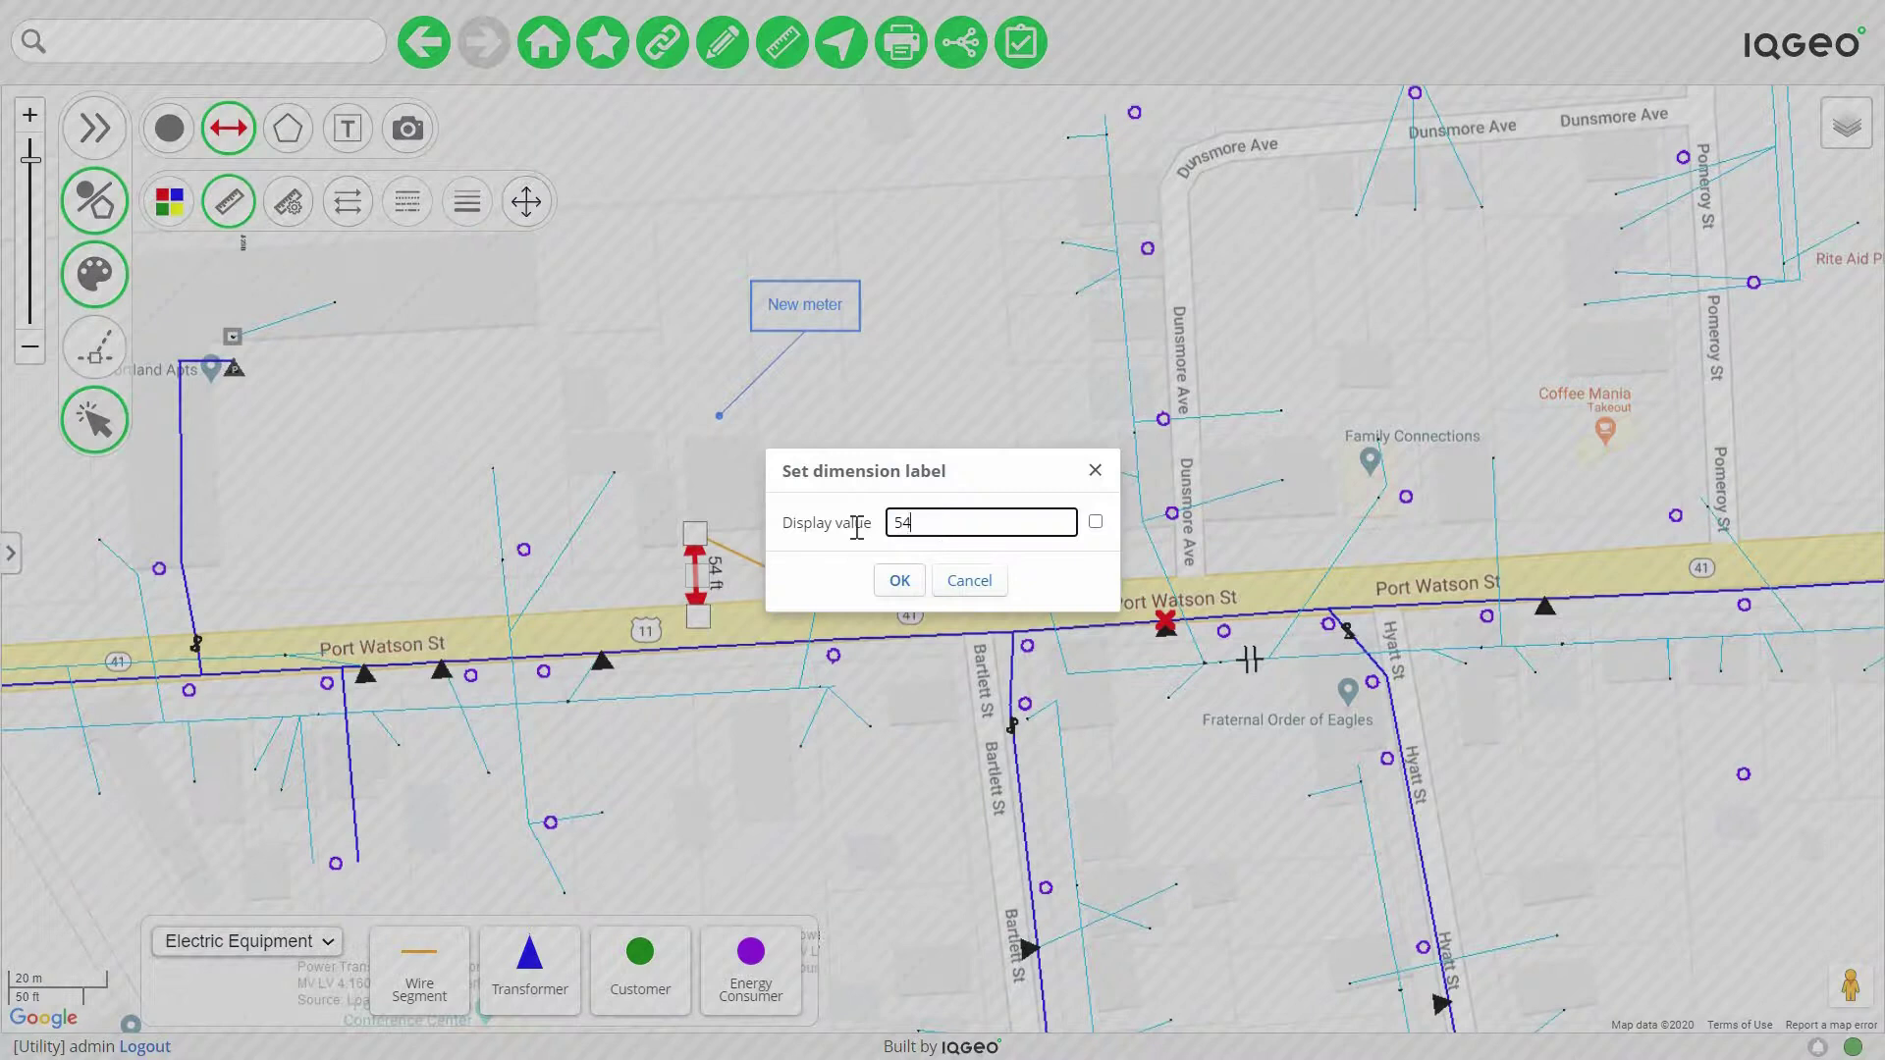
type("55")
left_click(1095, 521)
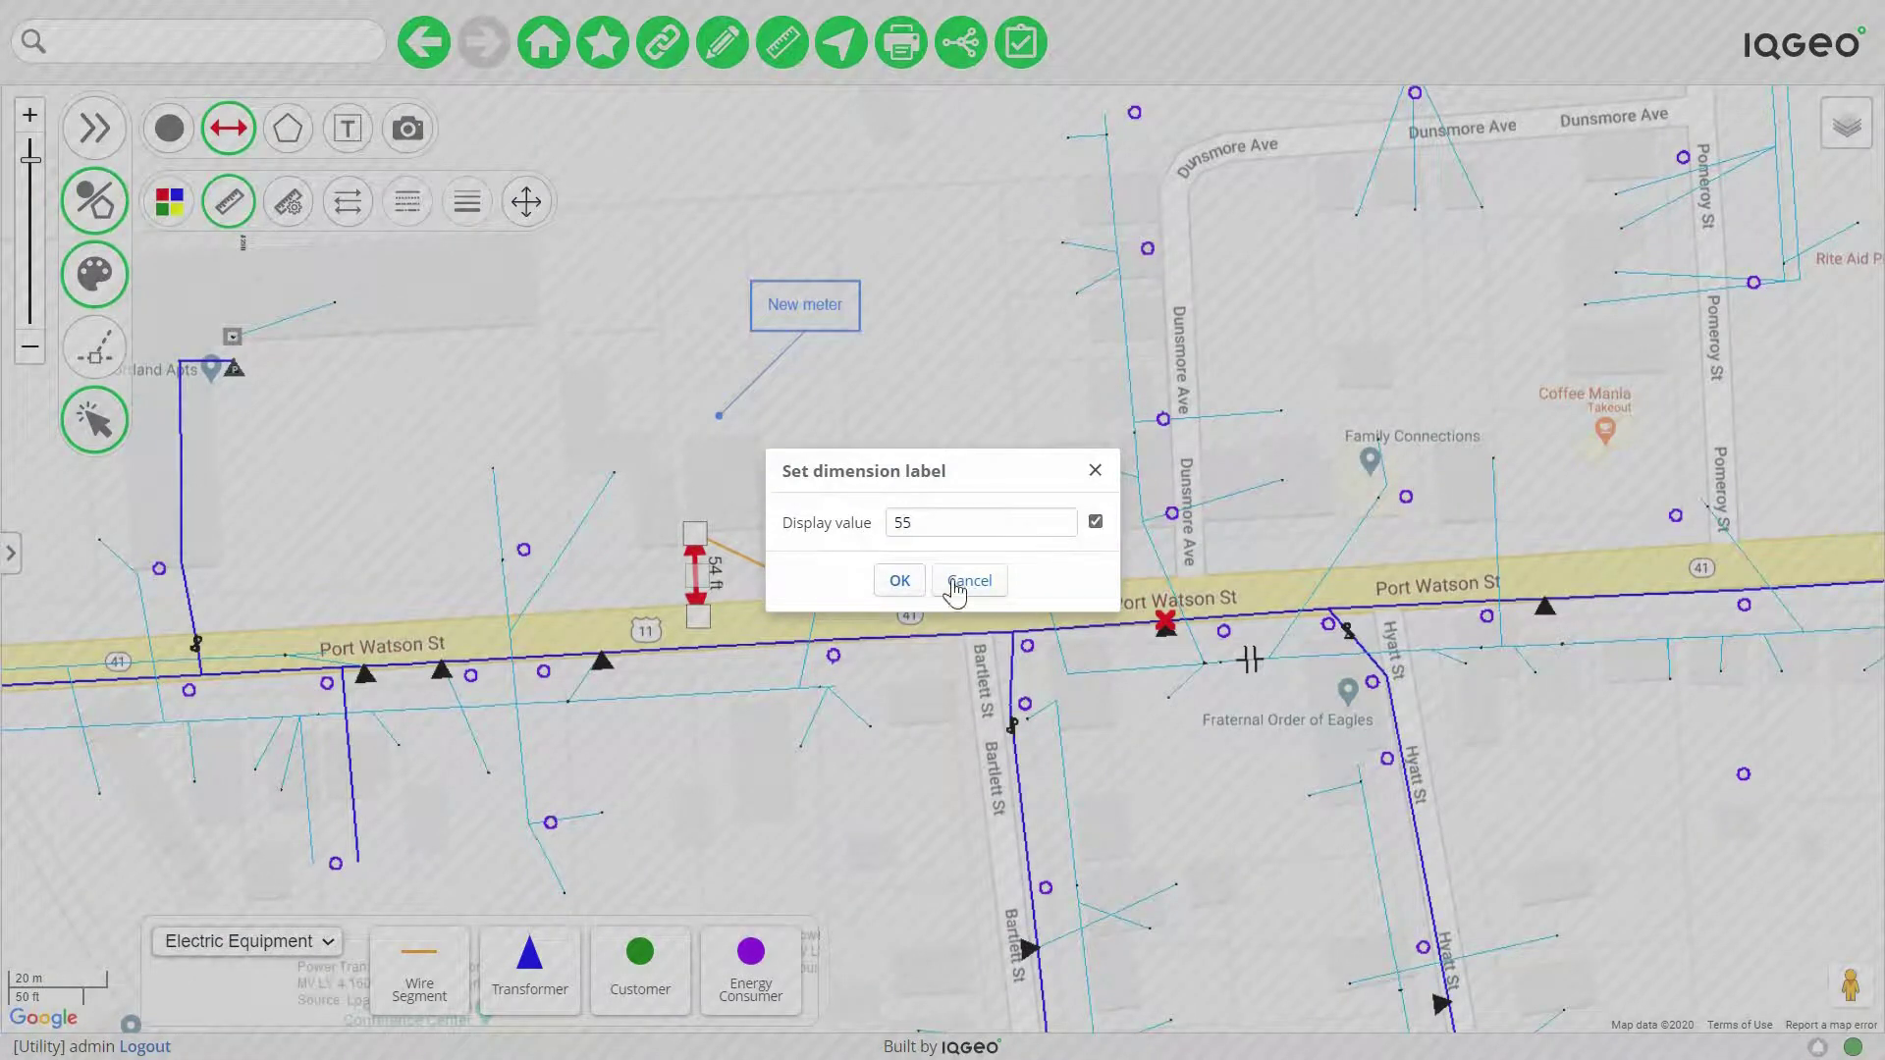
left_click(900, 581)
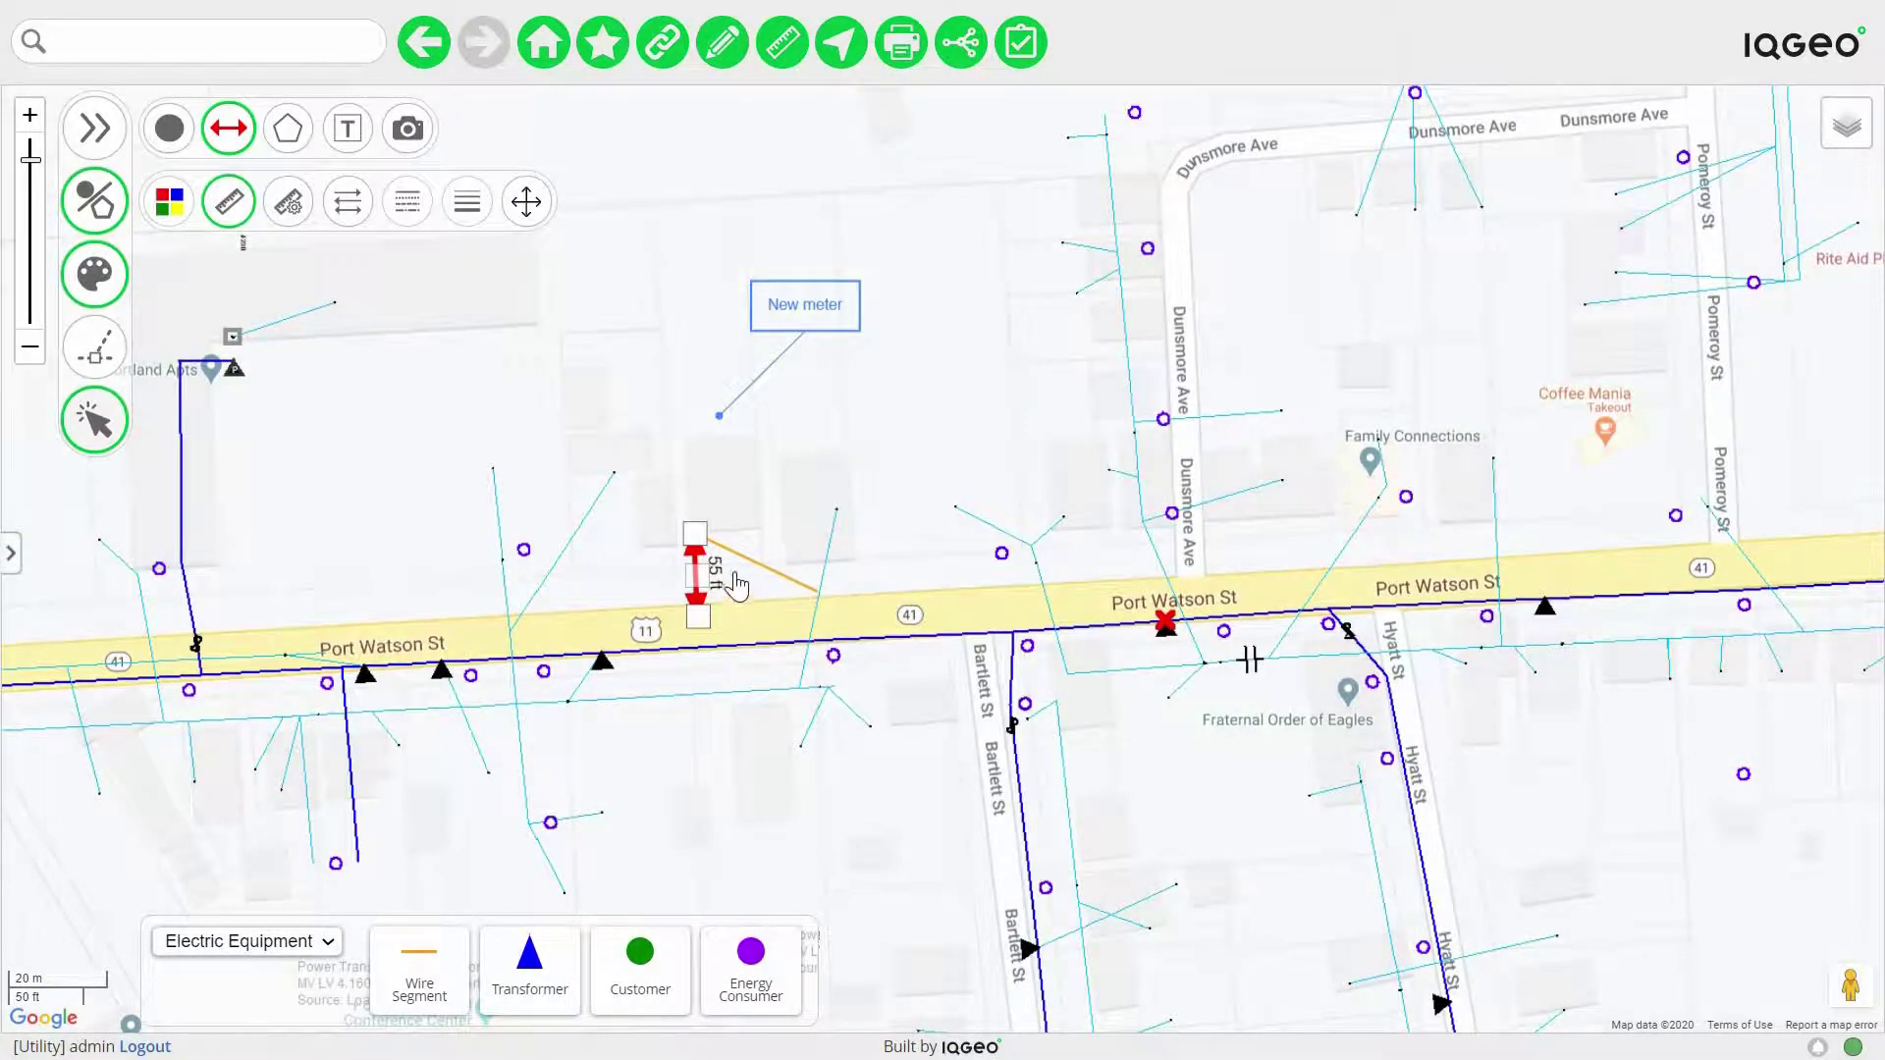
left_click(710, 609)
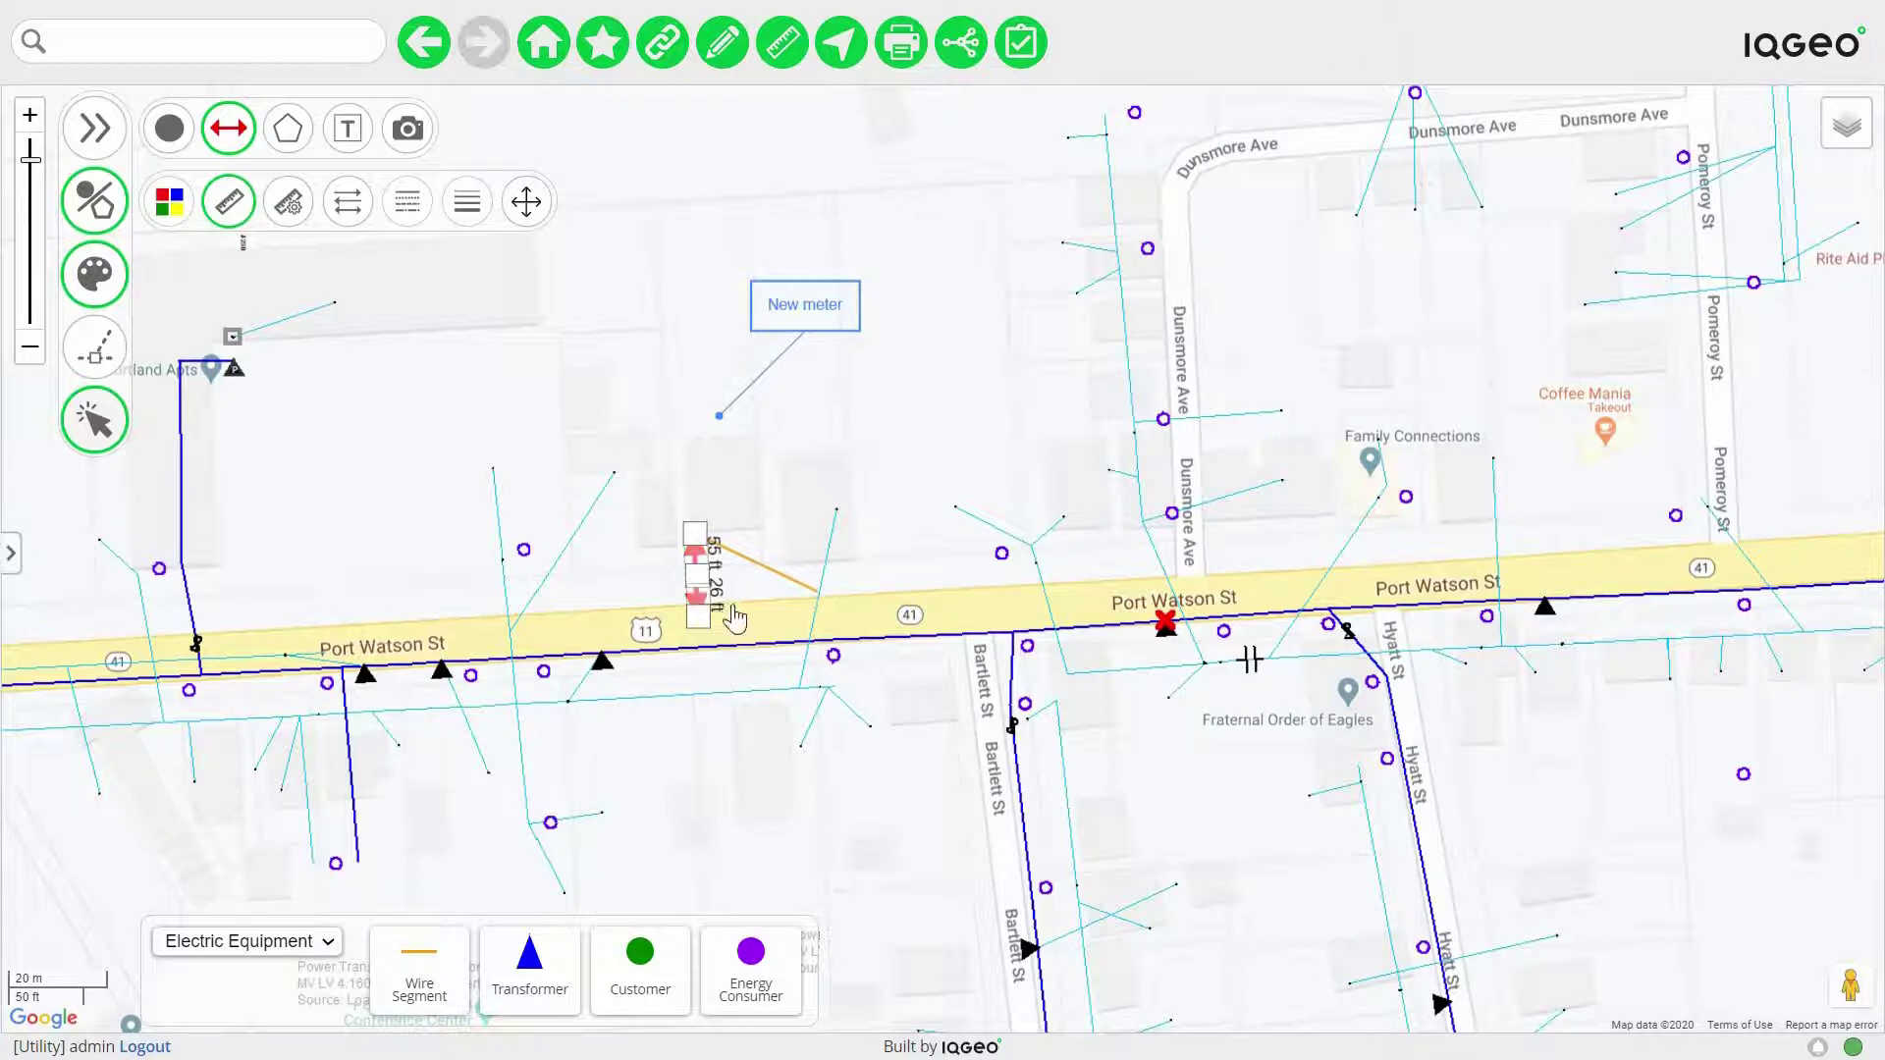
left_click(523, 203)
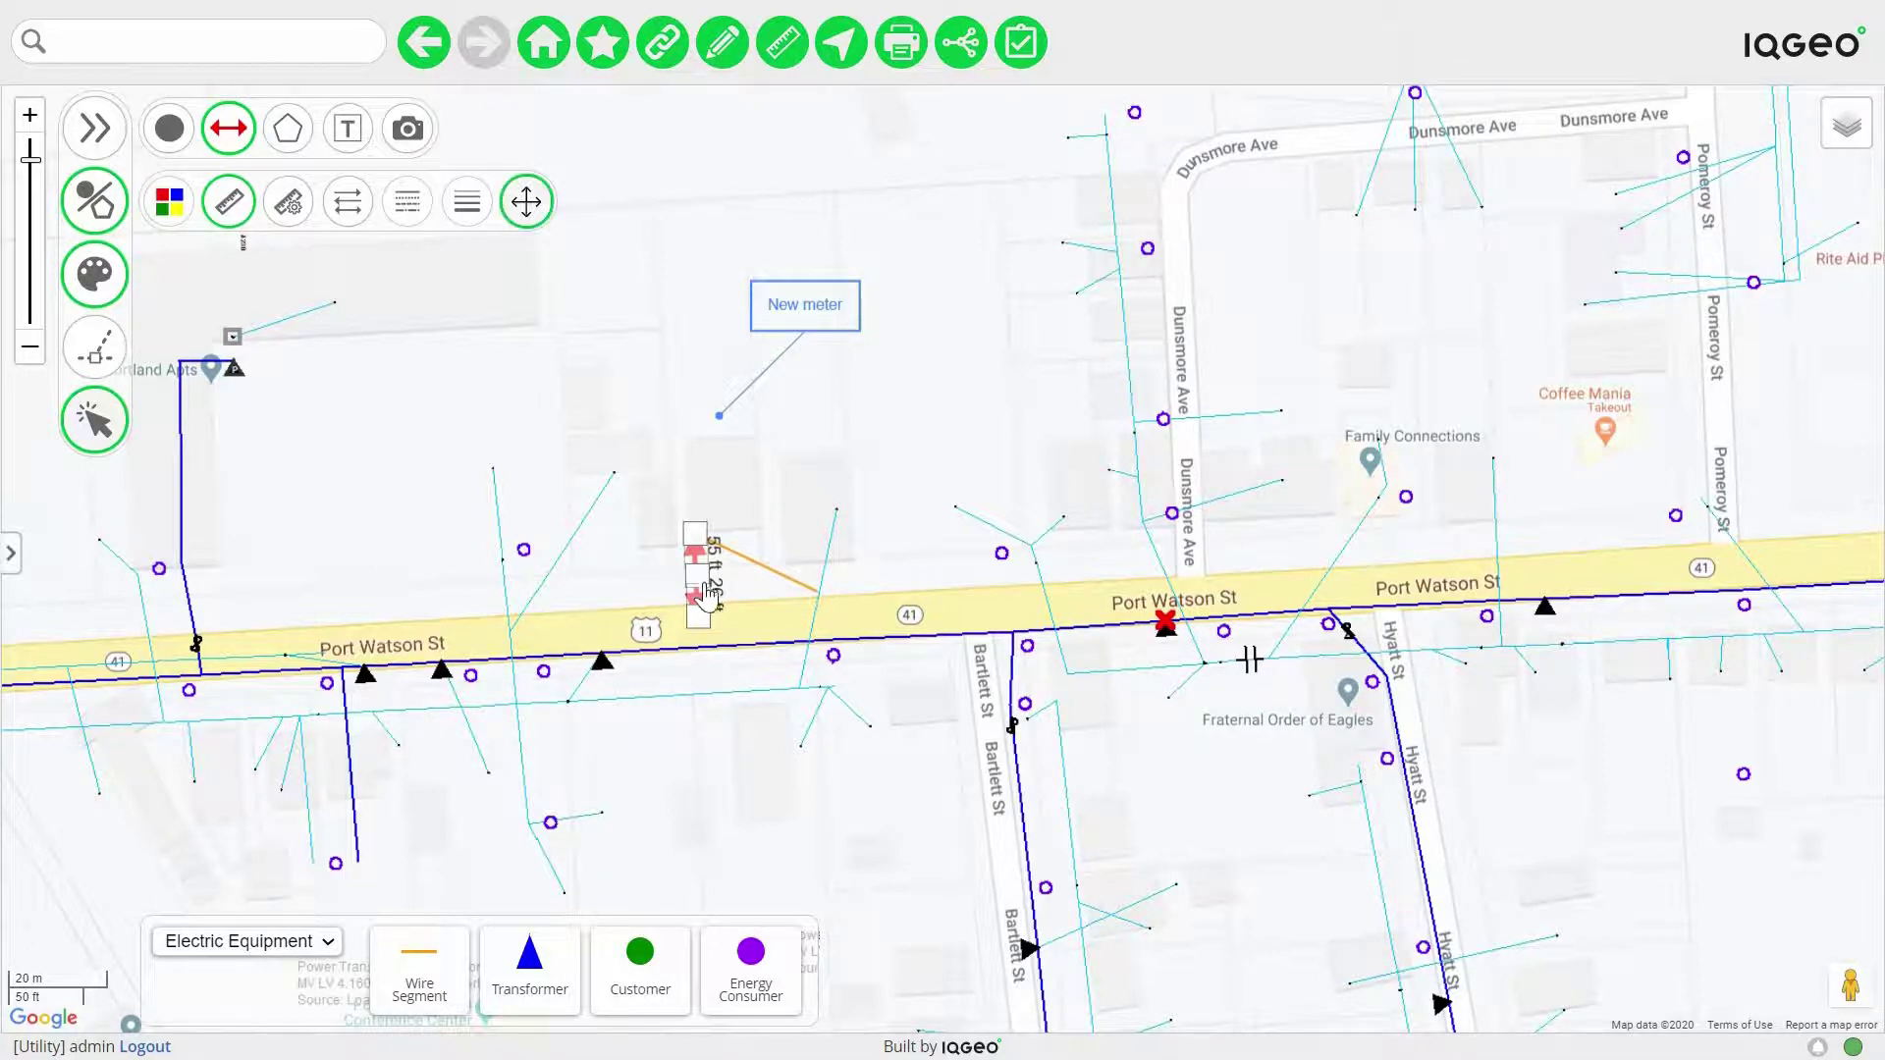
mouse_move(695, 533)
left_mouse_down()
mouse_move(1204, 633)
mouse_move(696, 525)
left_mouse_up()
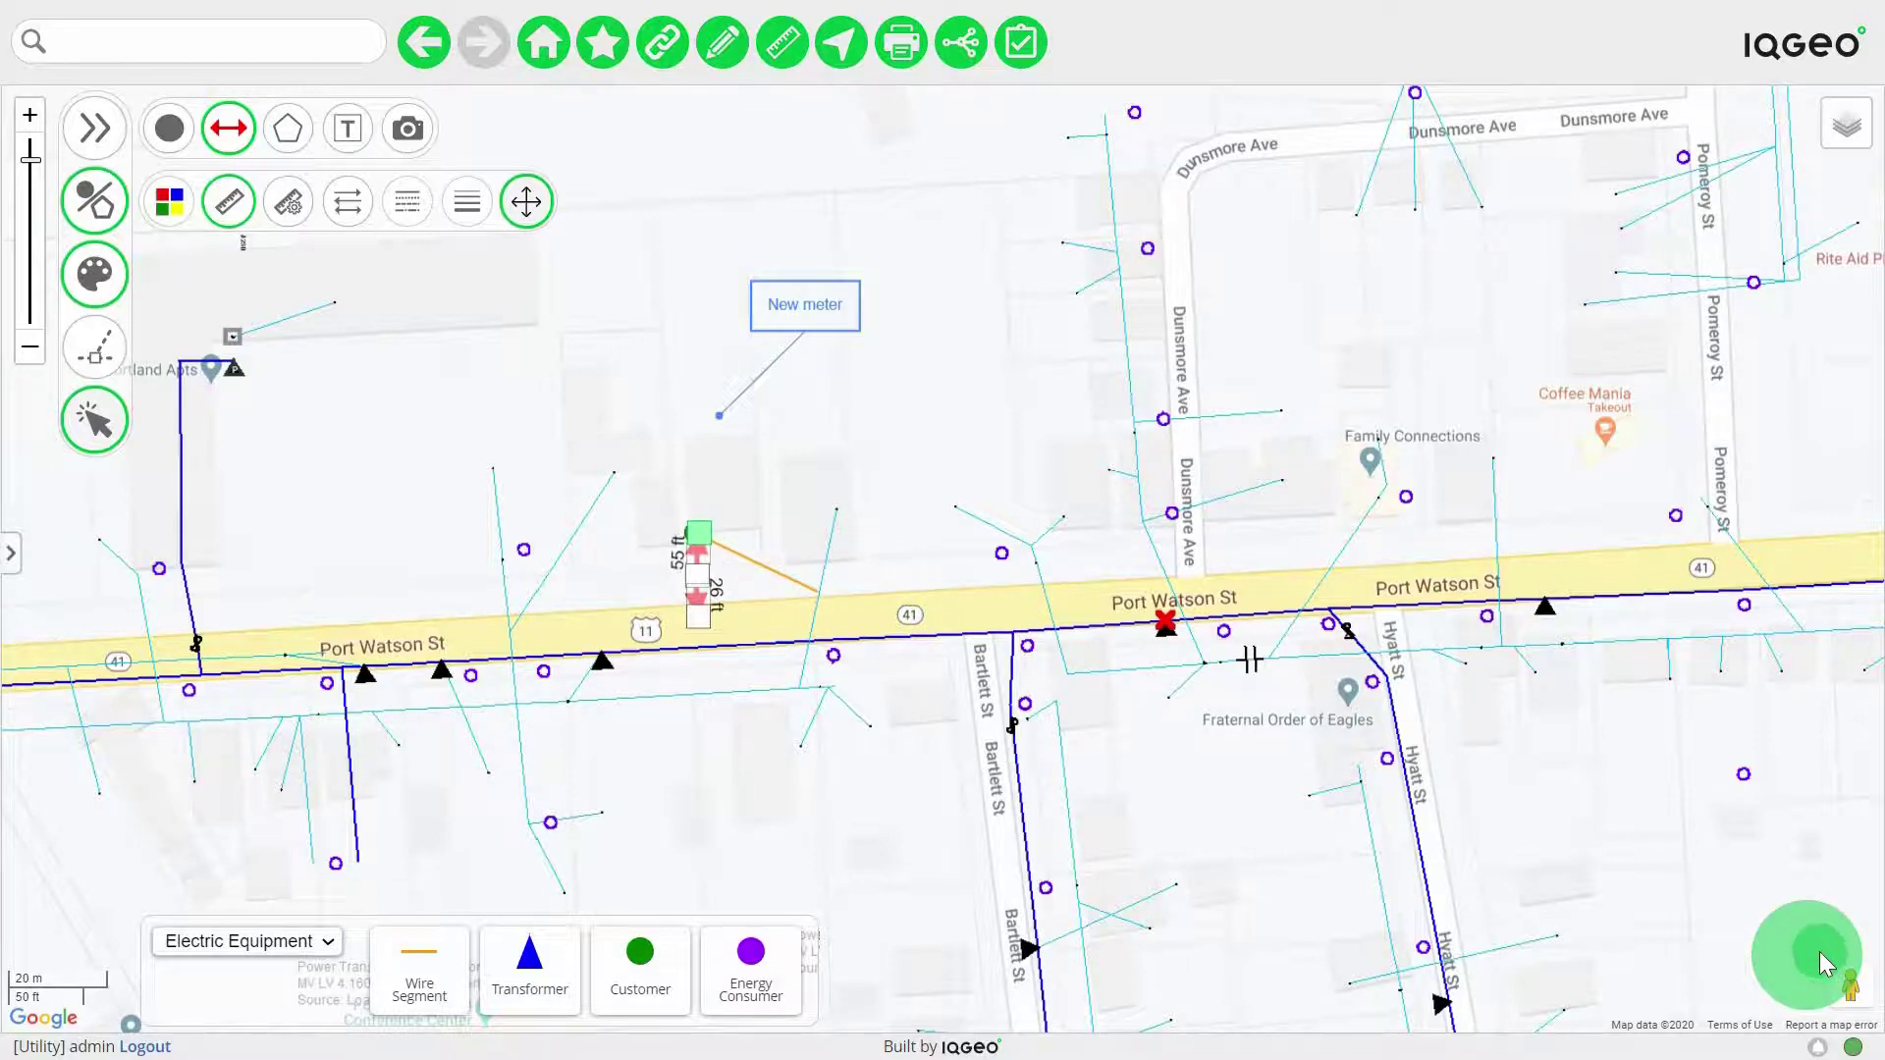
- Turn off Move and place the pole-repair.jpg photo on Port Watson St
left_click(540, 214)
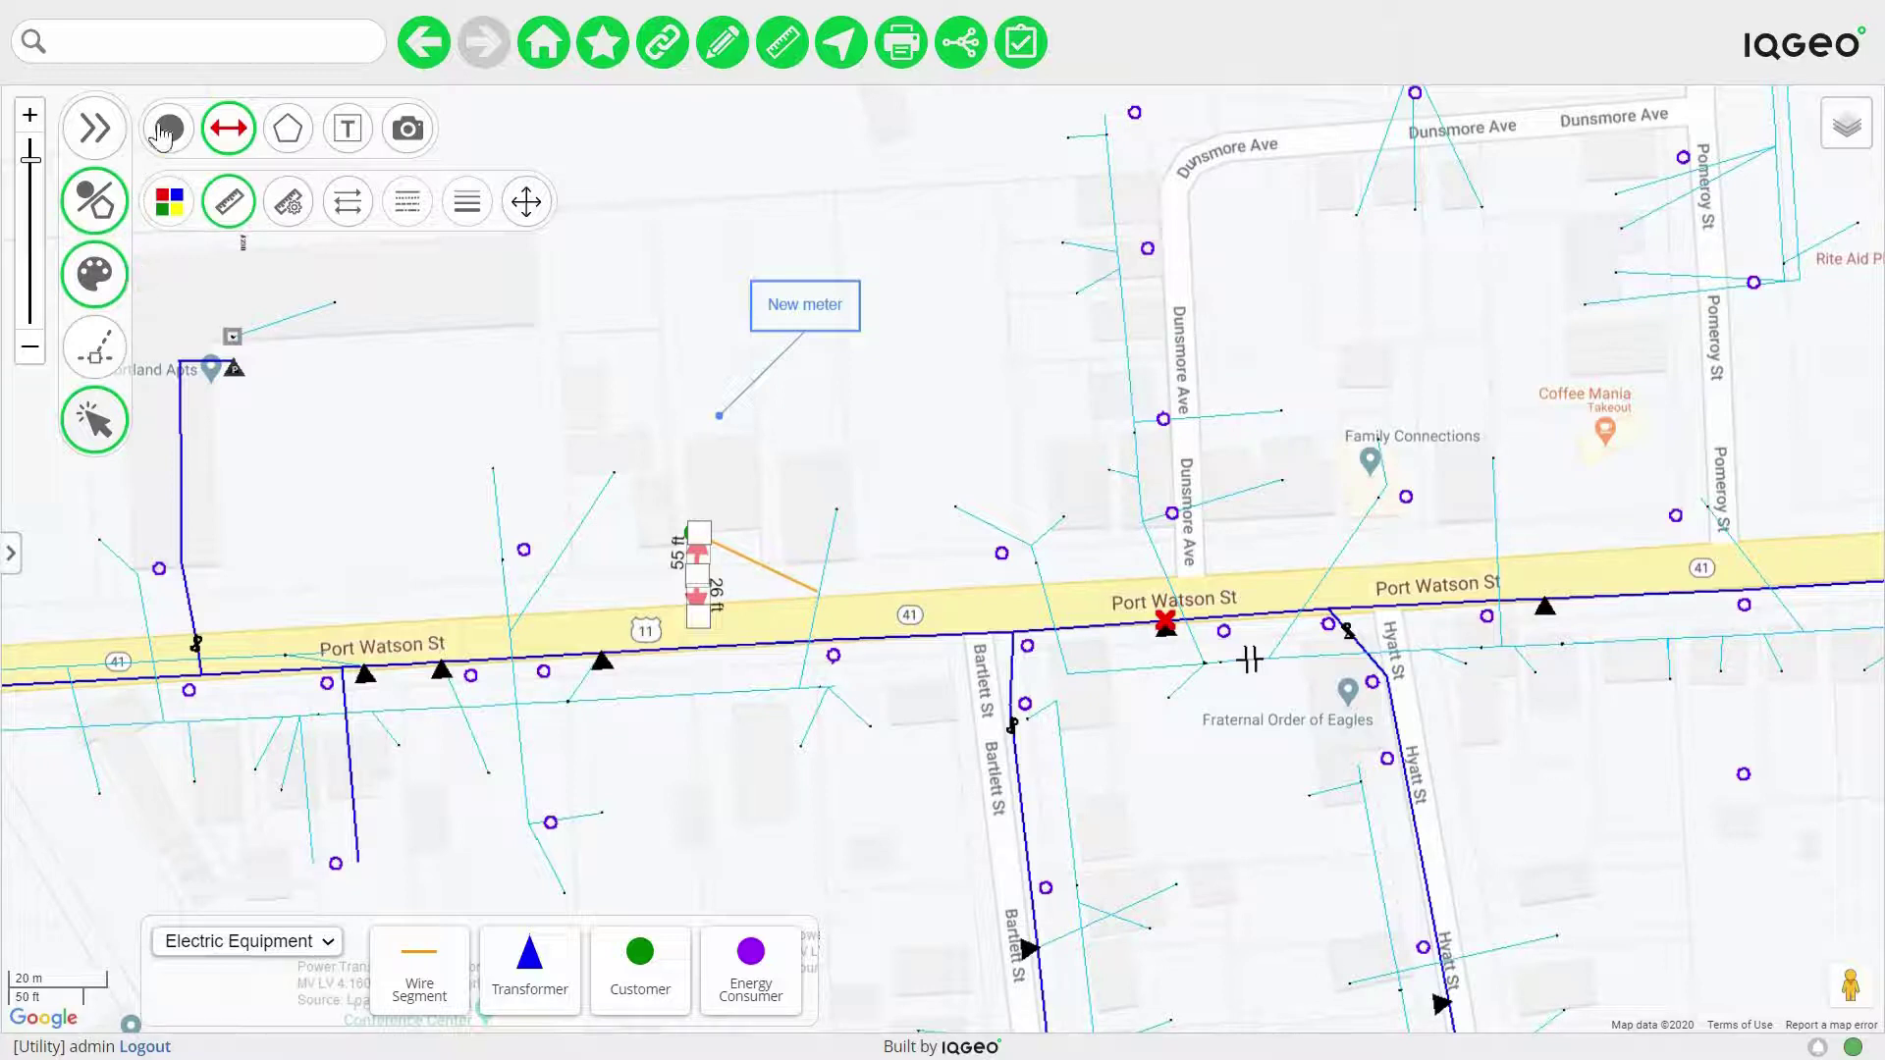
left_click(794, 604)
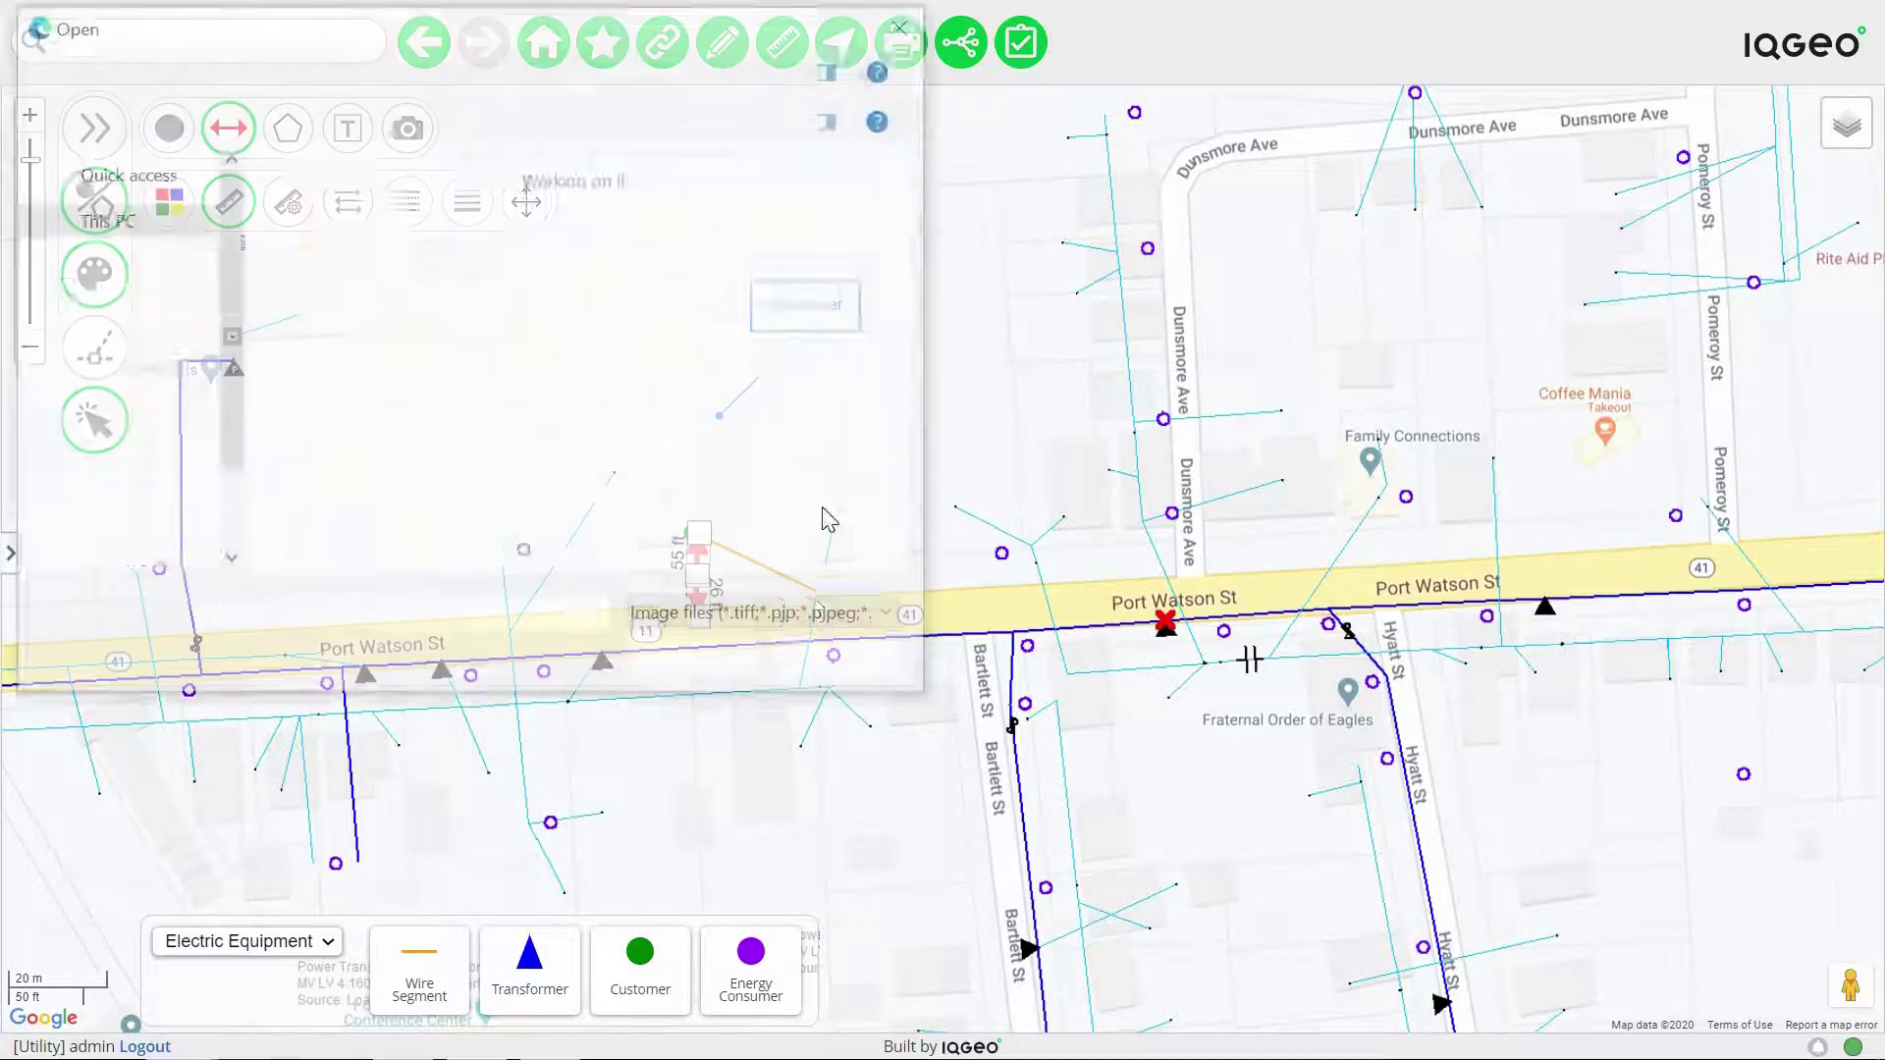
left_click(344, 432)
key("Return")
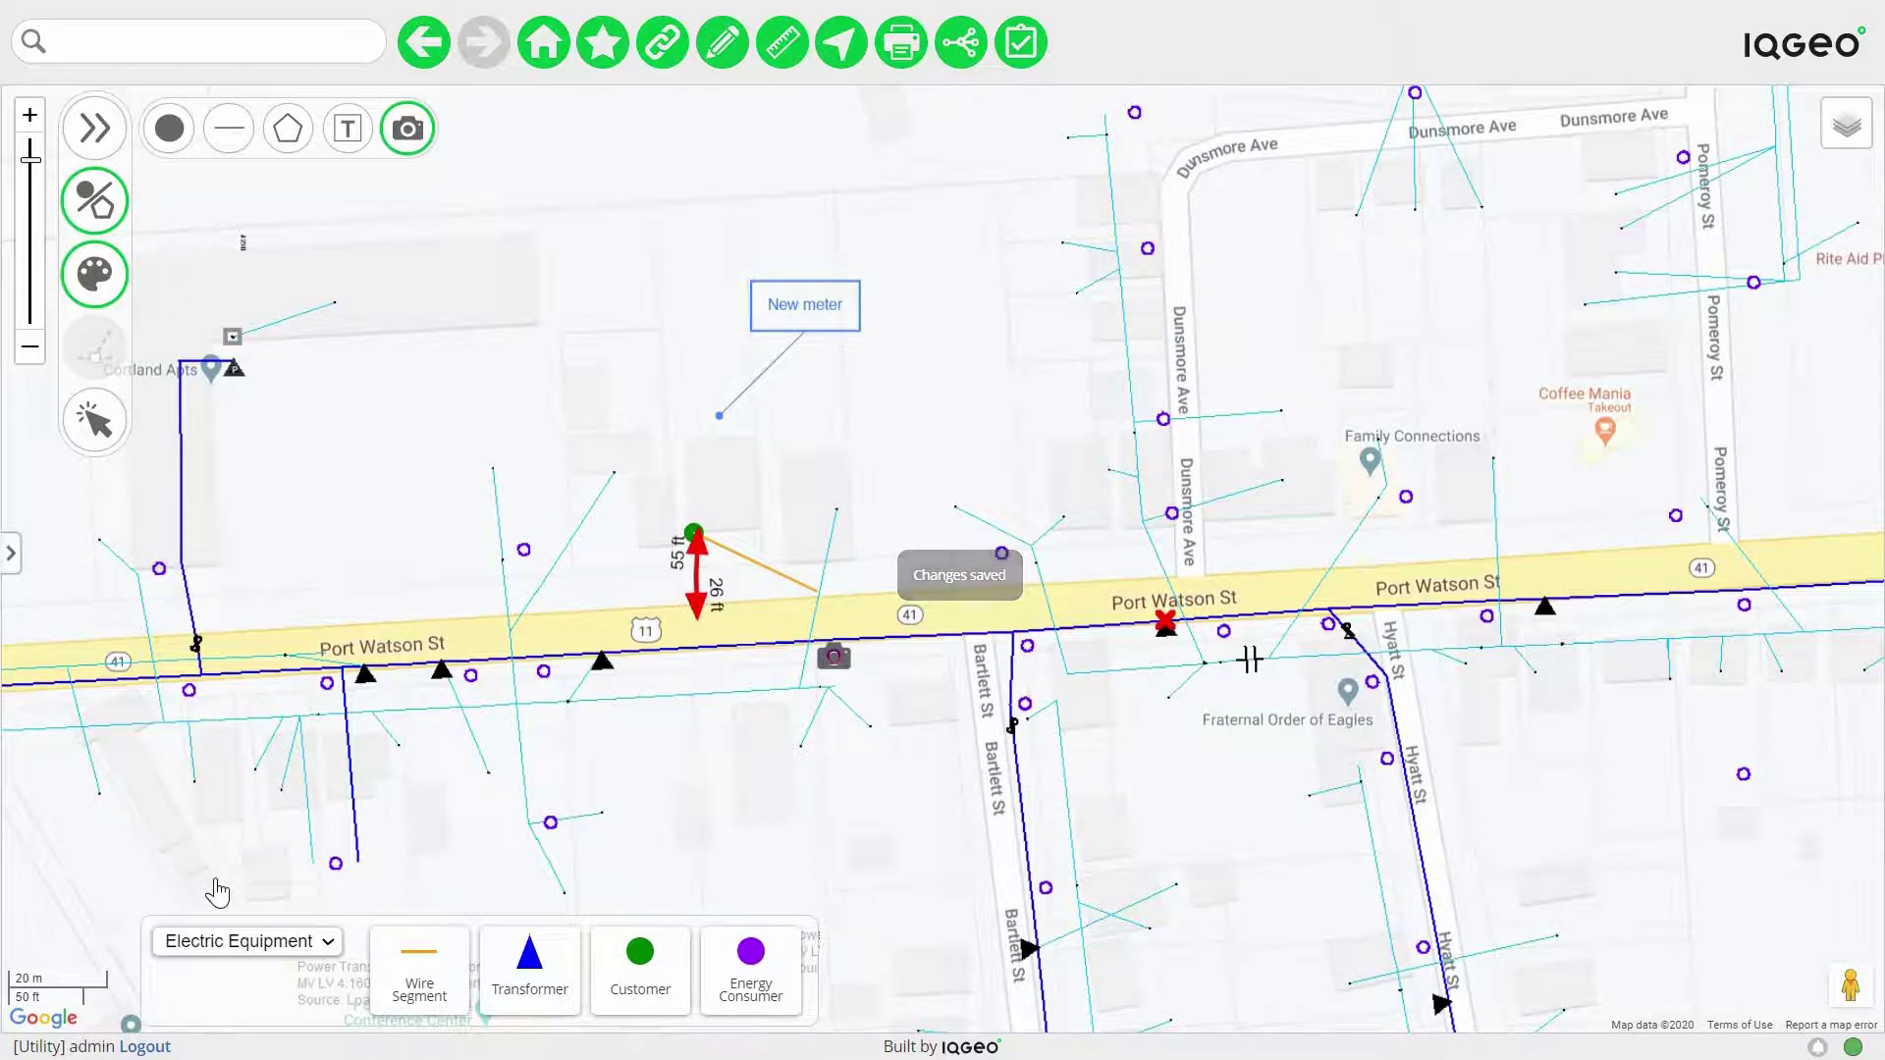
- Look at the Structure palette, return to Electric Equipment, and close the drawing tools
left_click(255, 955)
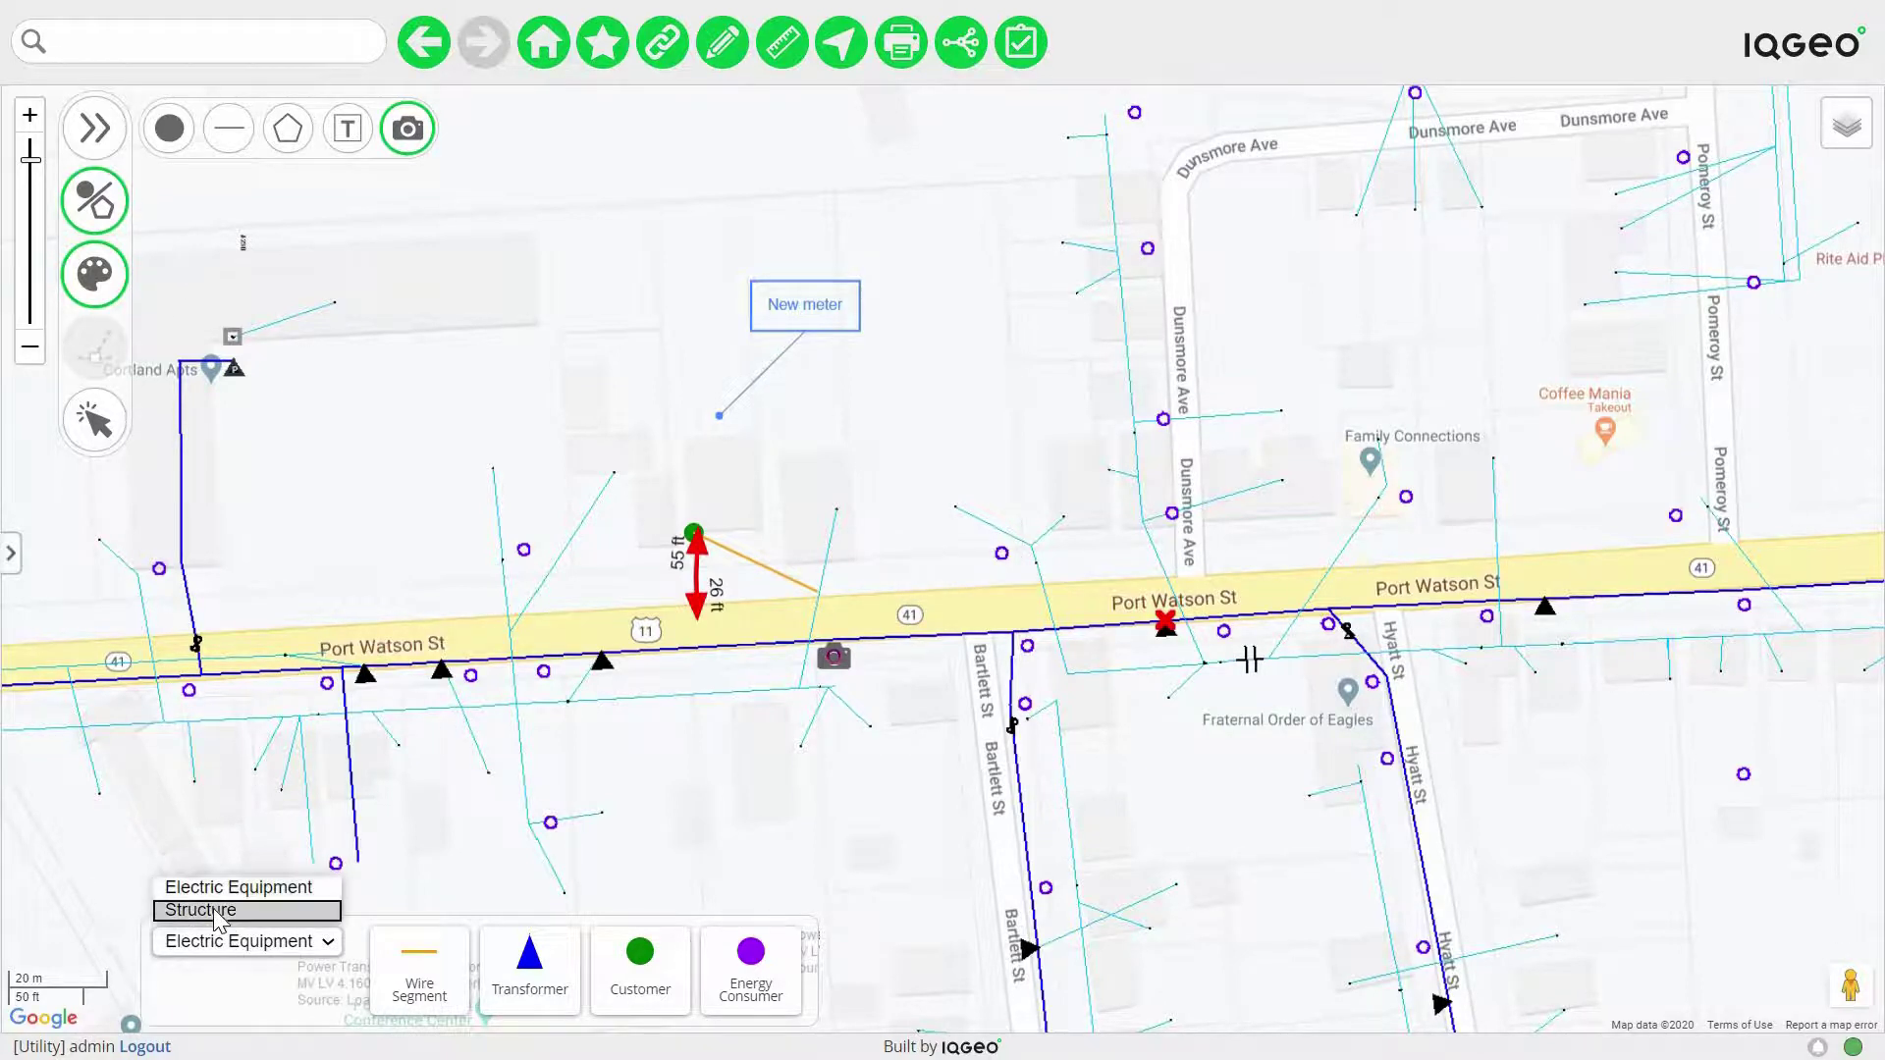
left_click(217, 917)
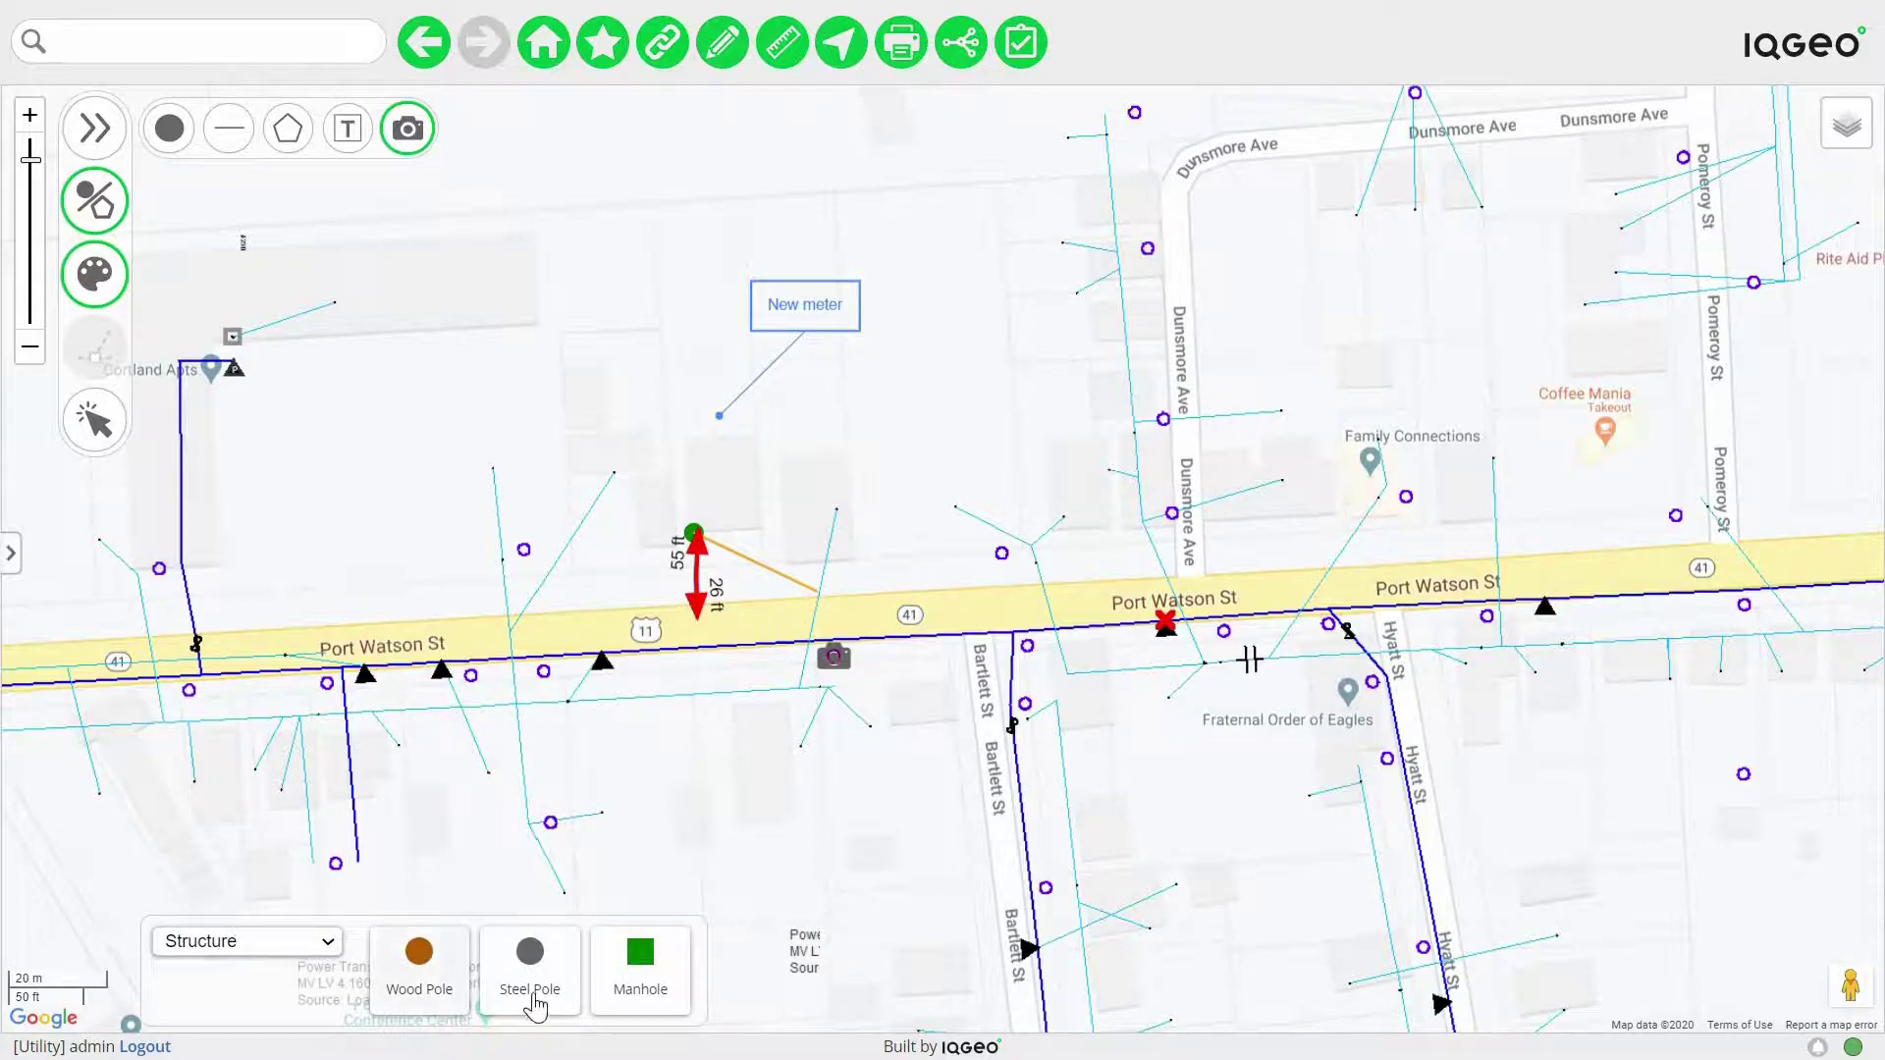
left_click(251, 941)
left_click(217, 883)
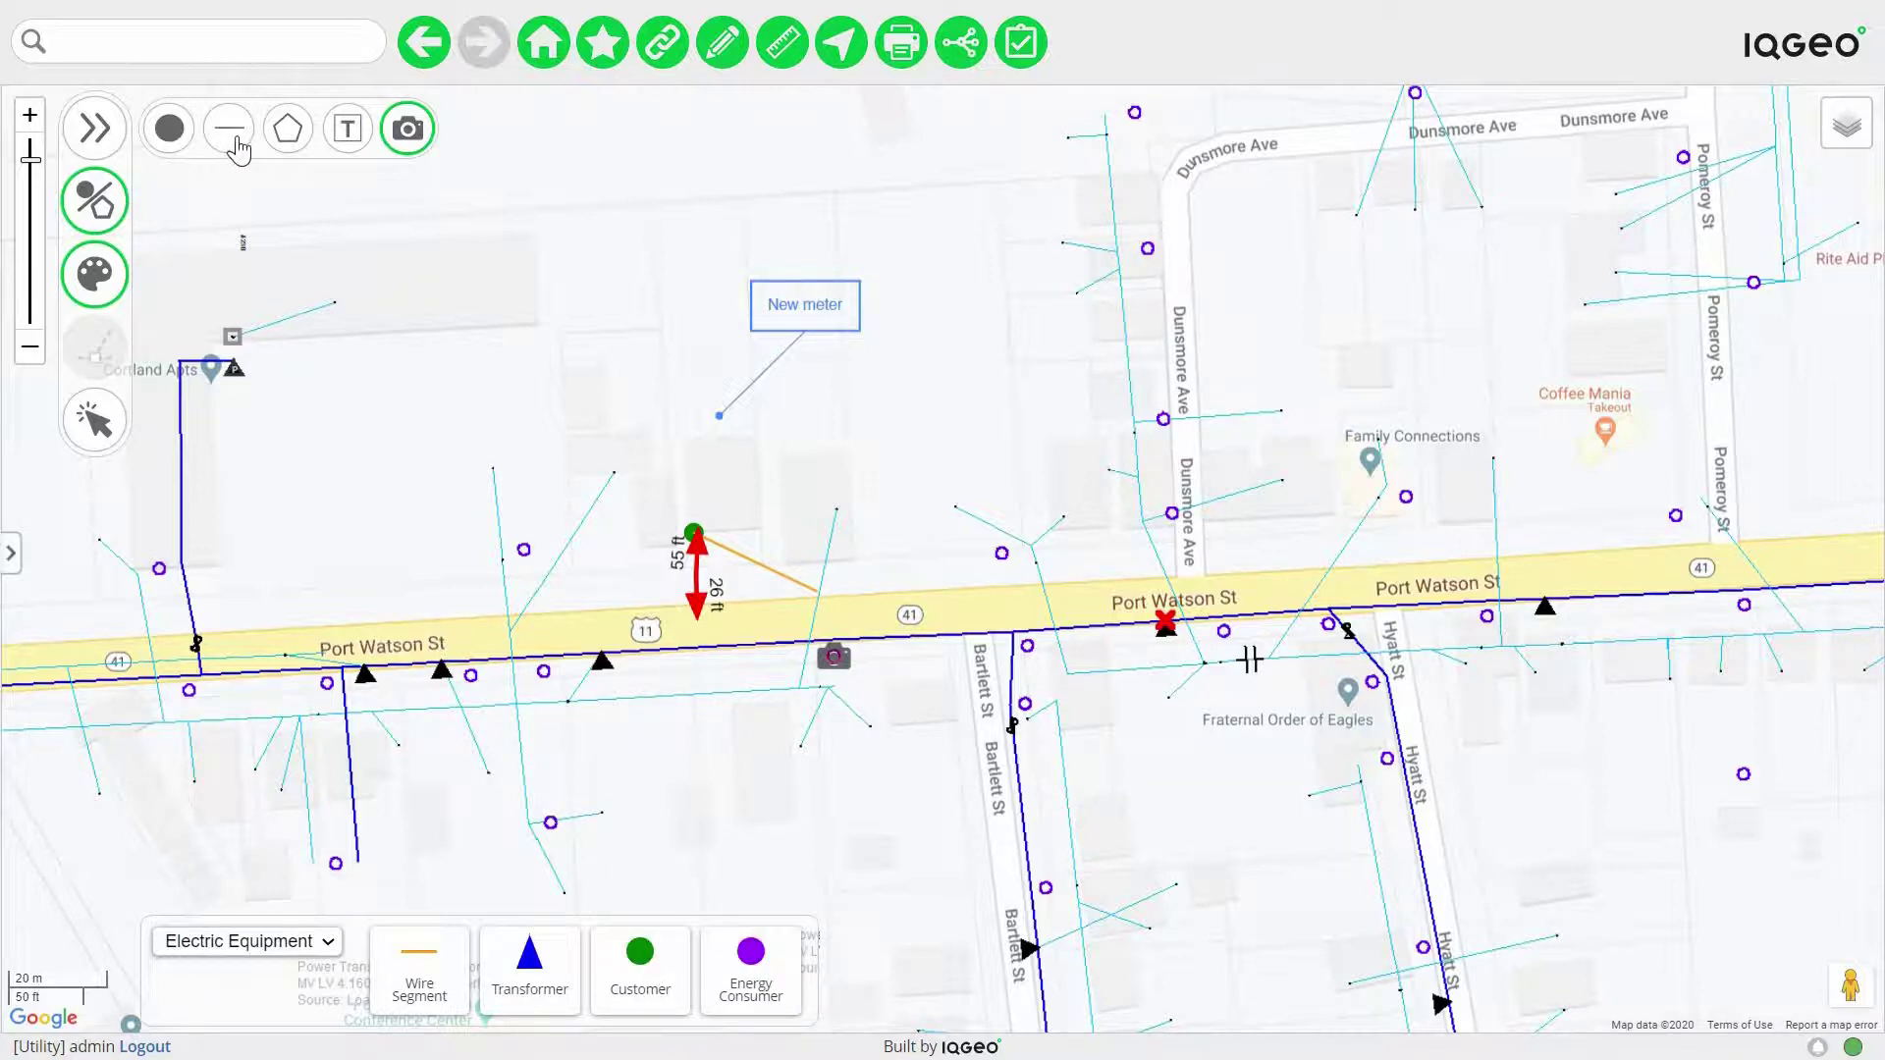
left_click(96, 194)
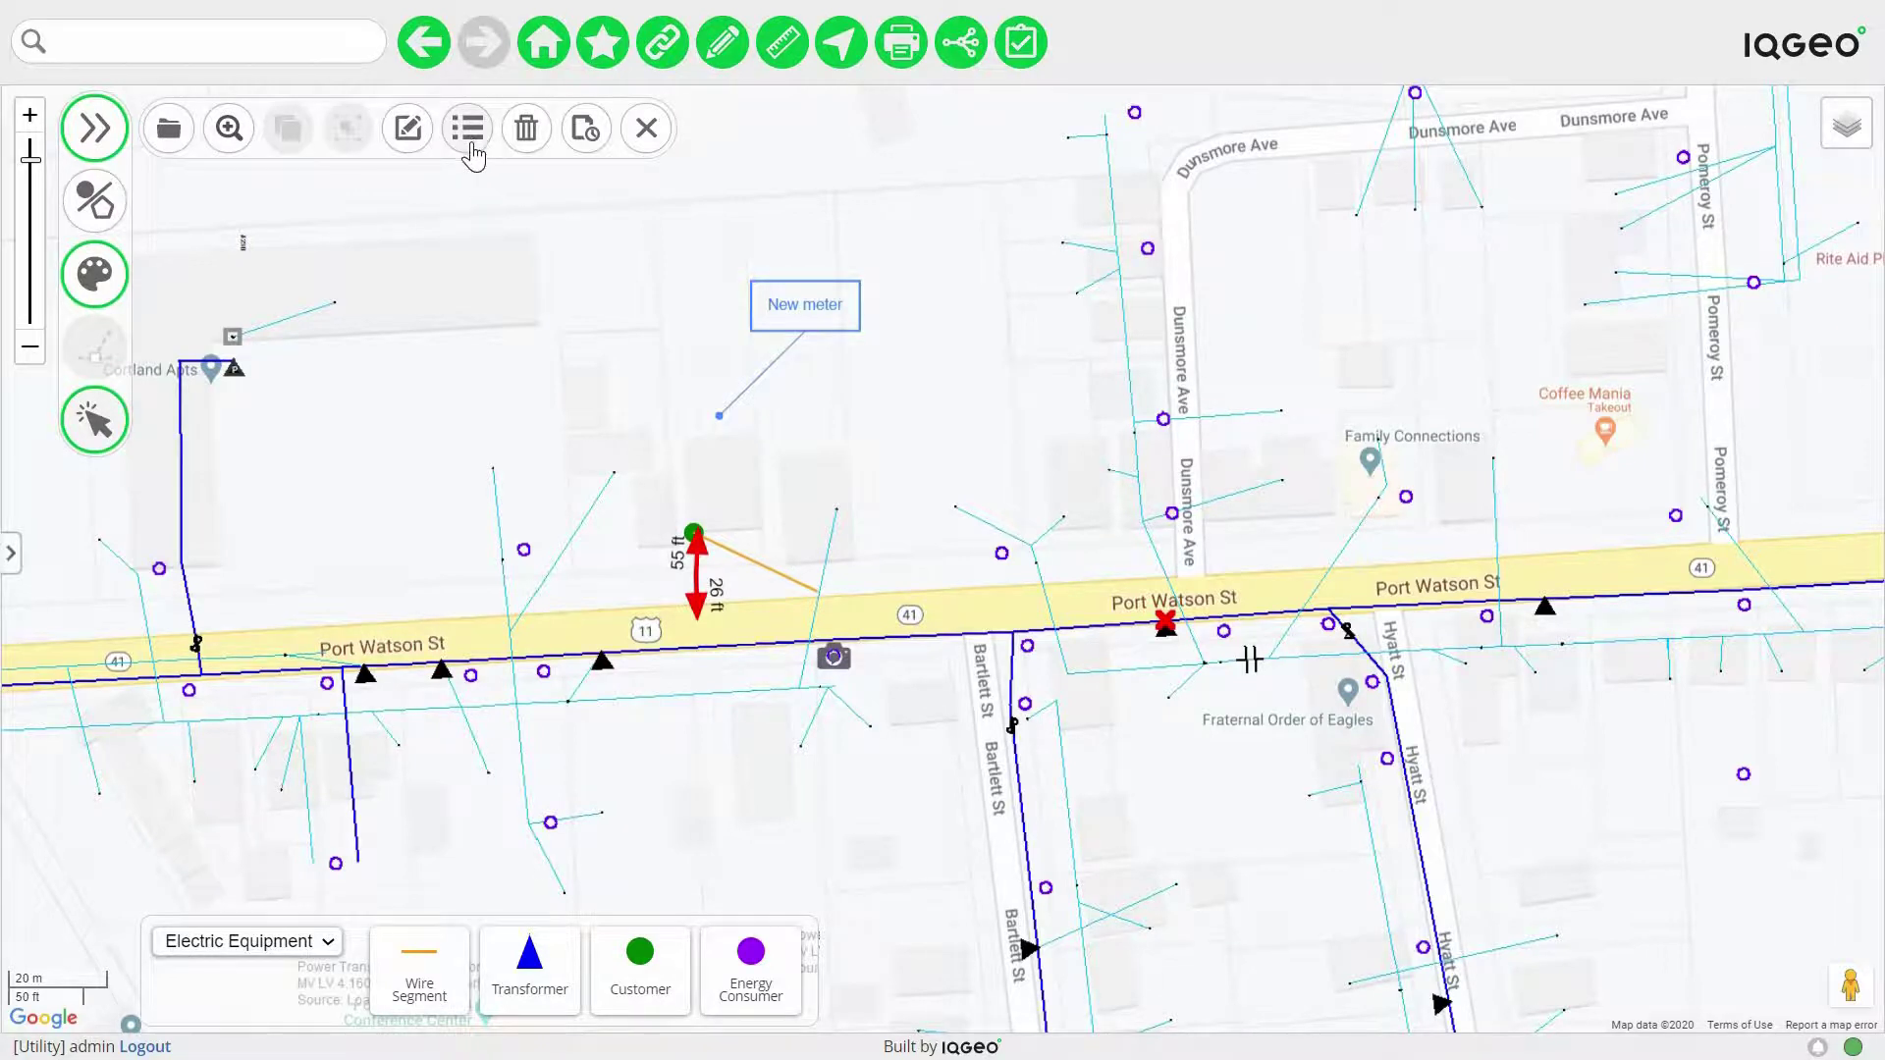
- List the design package objects, zoom to Capture Photo, and expand the pole-repair photo
left_click(12, 553)
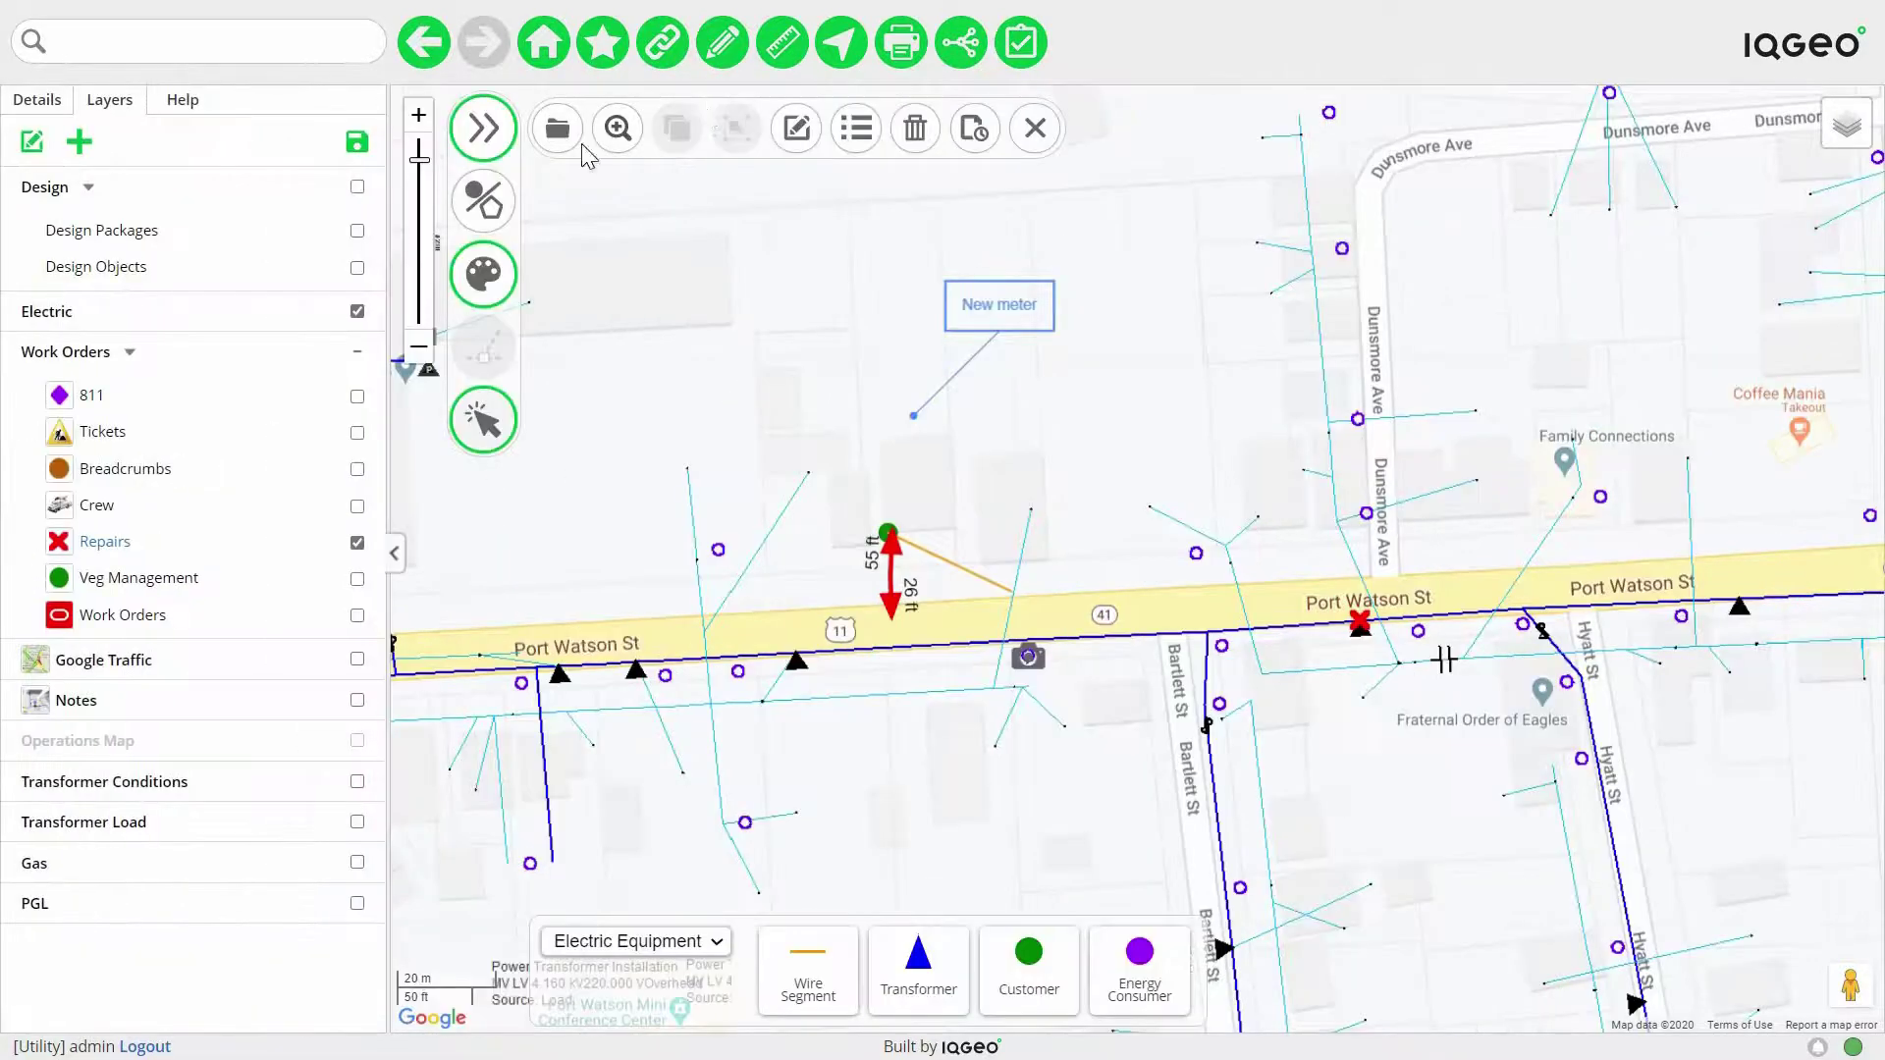
left_click(854, 143)
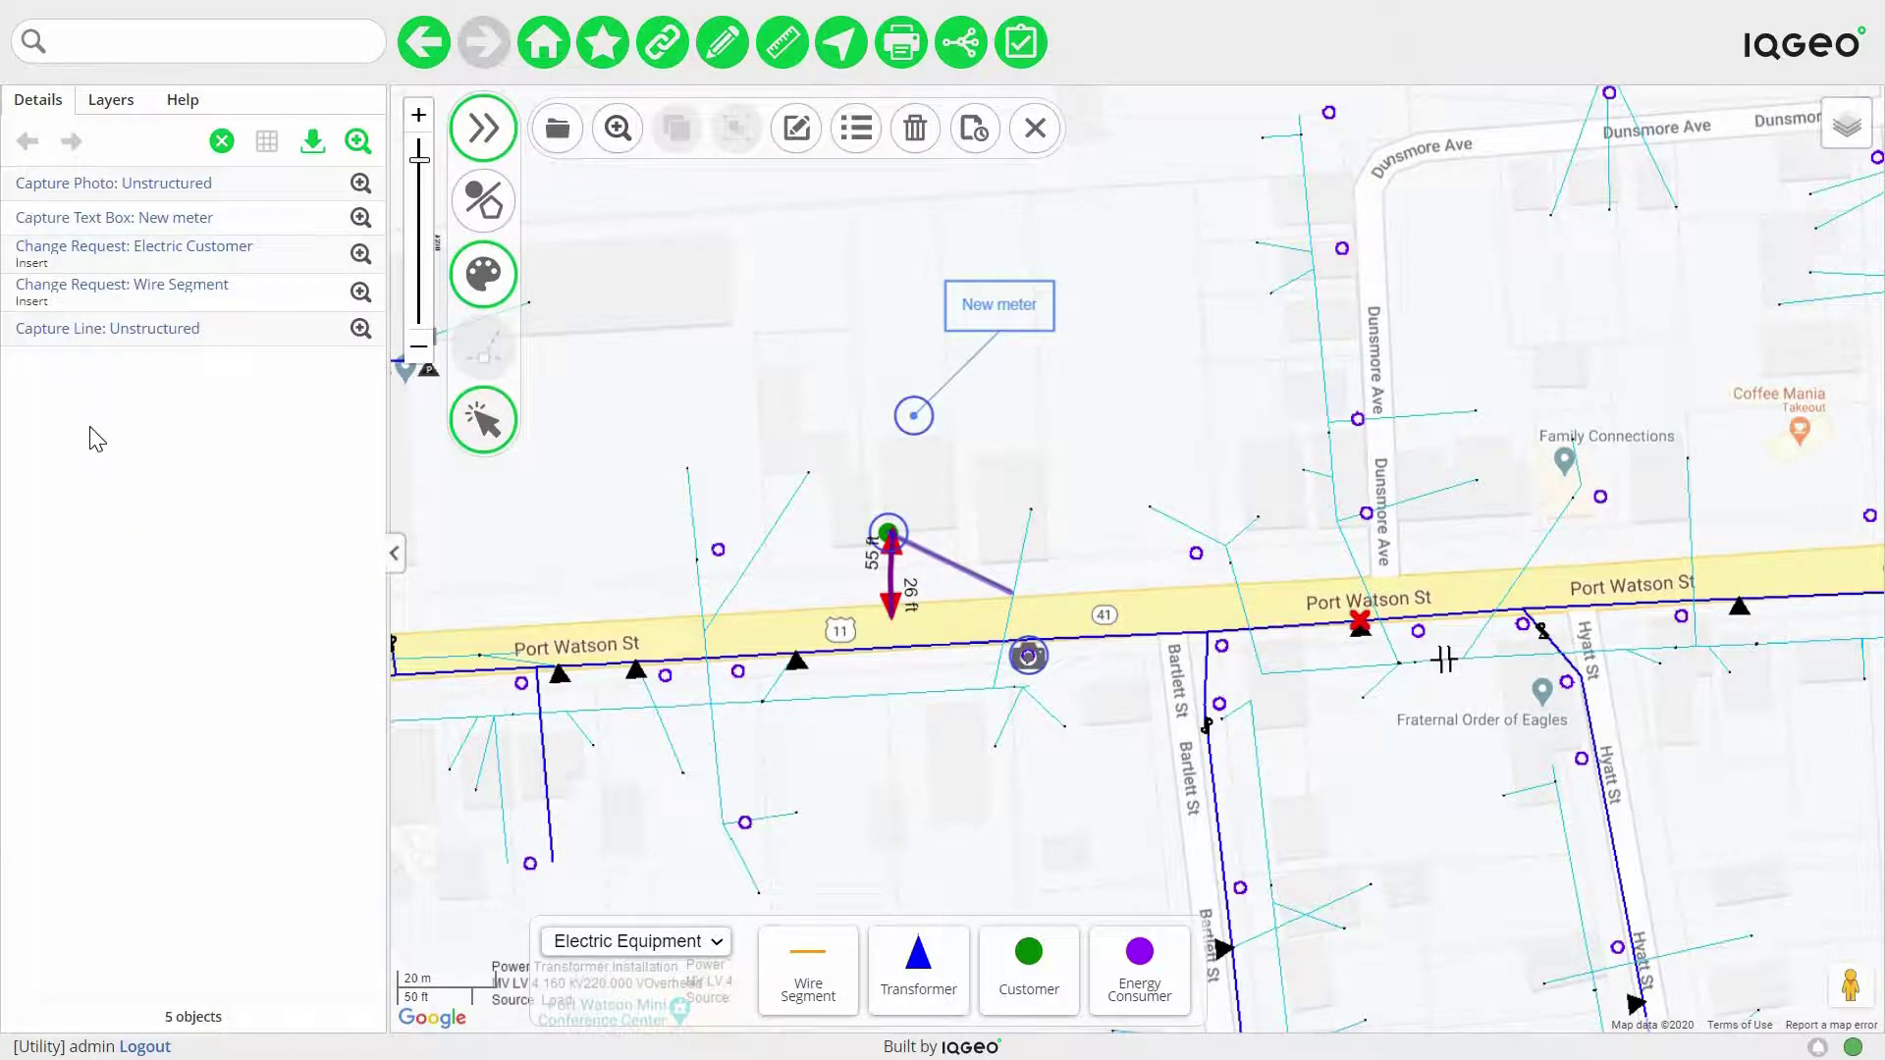
left_click(165, 185)
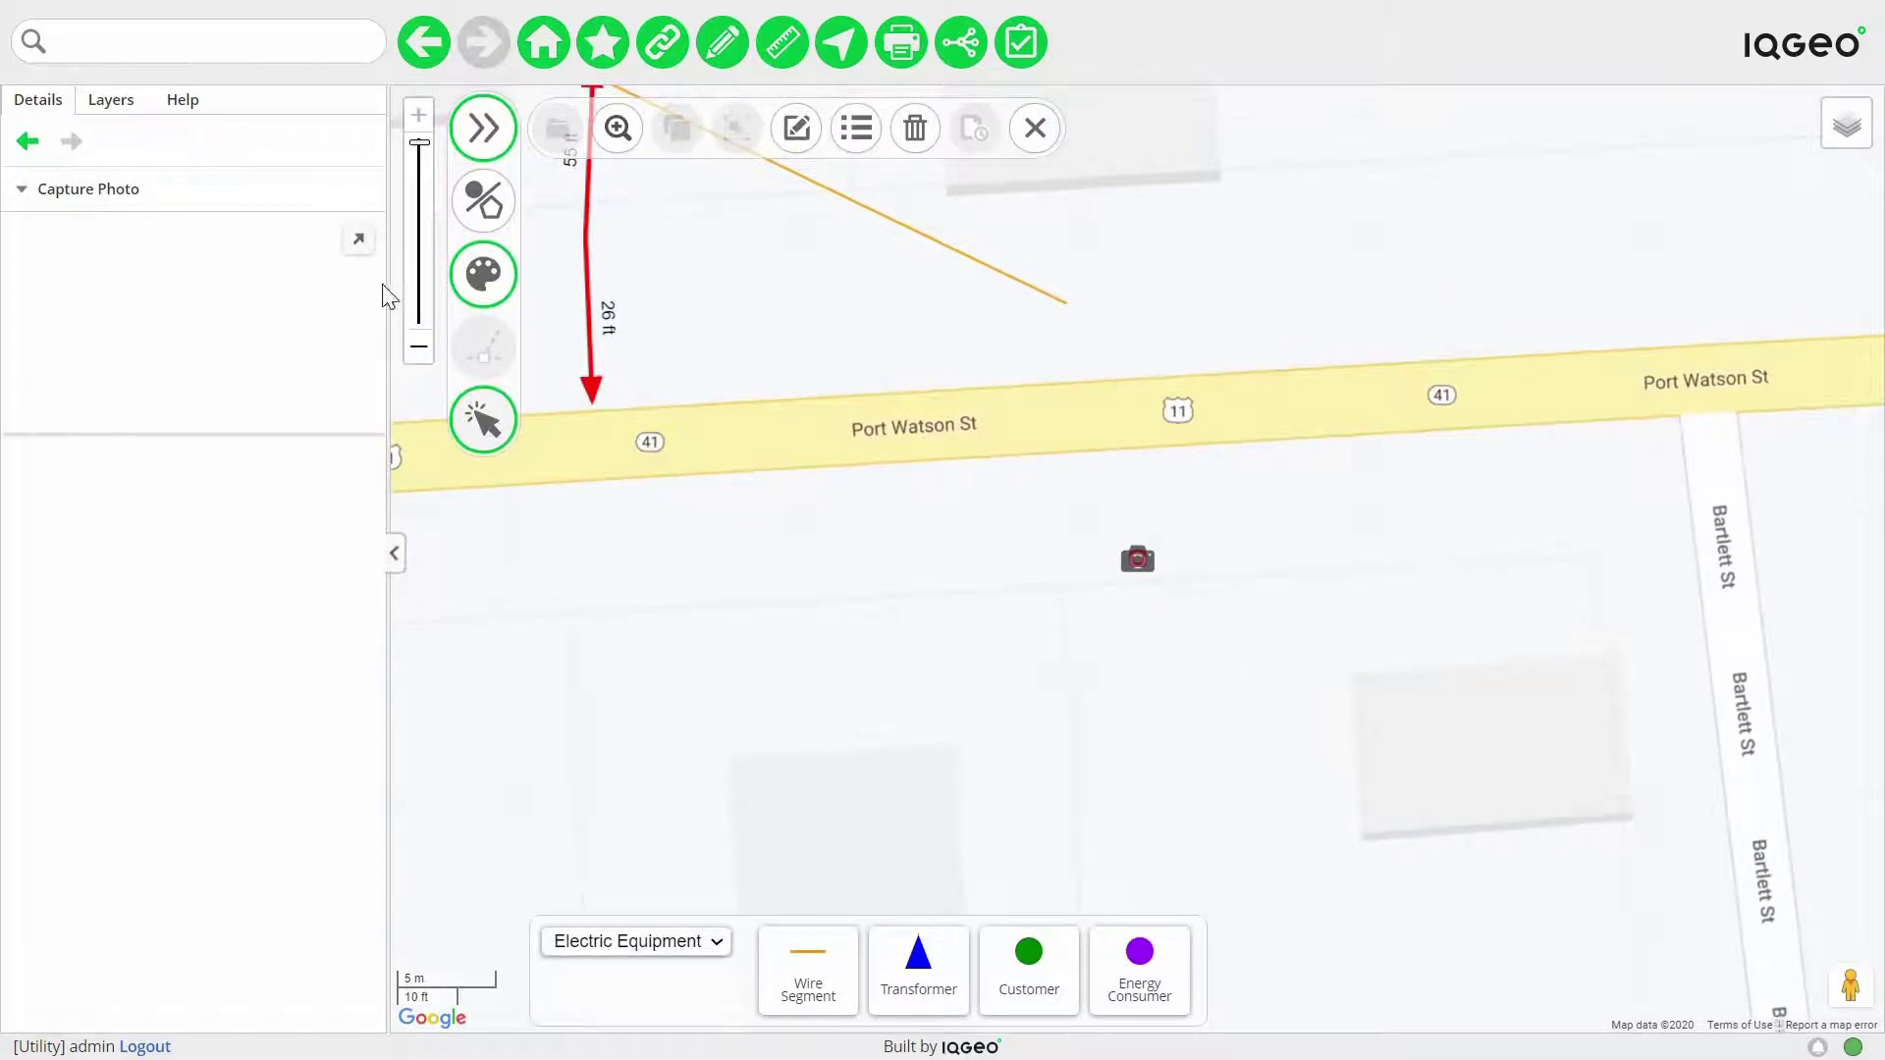
left_click(357, 241)
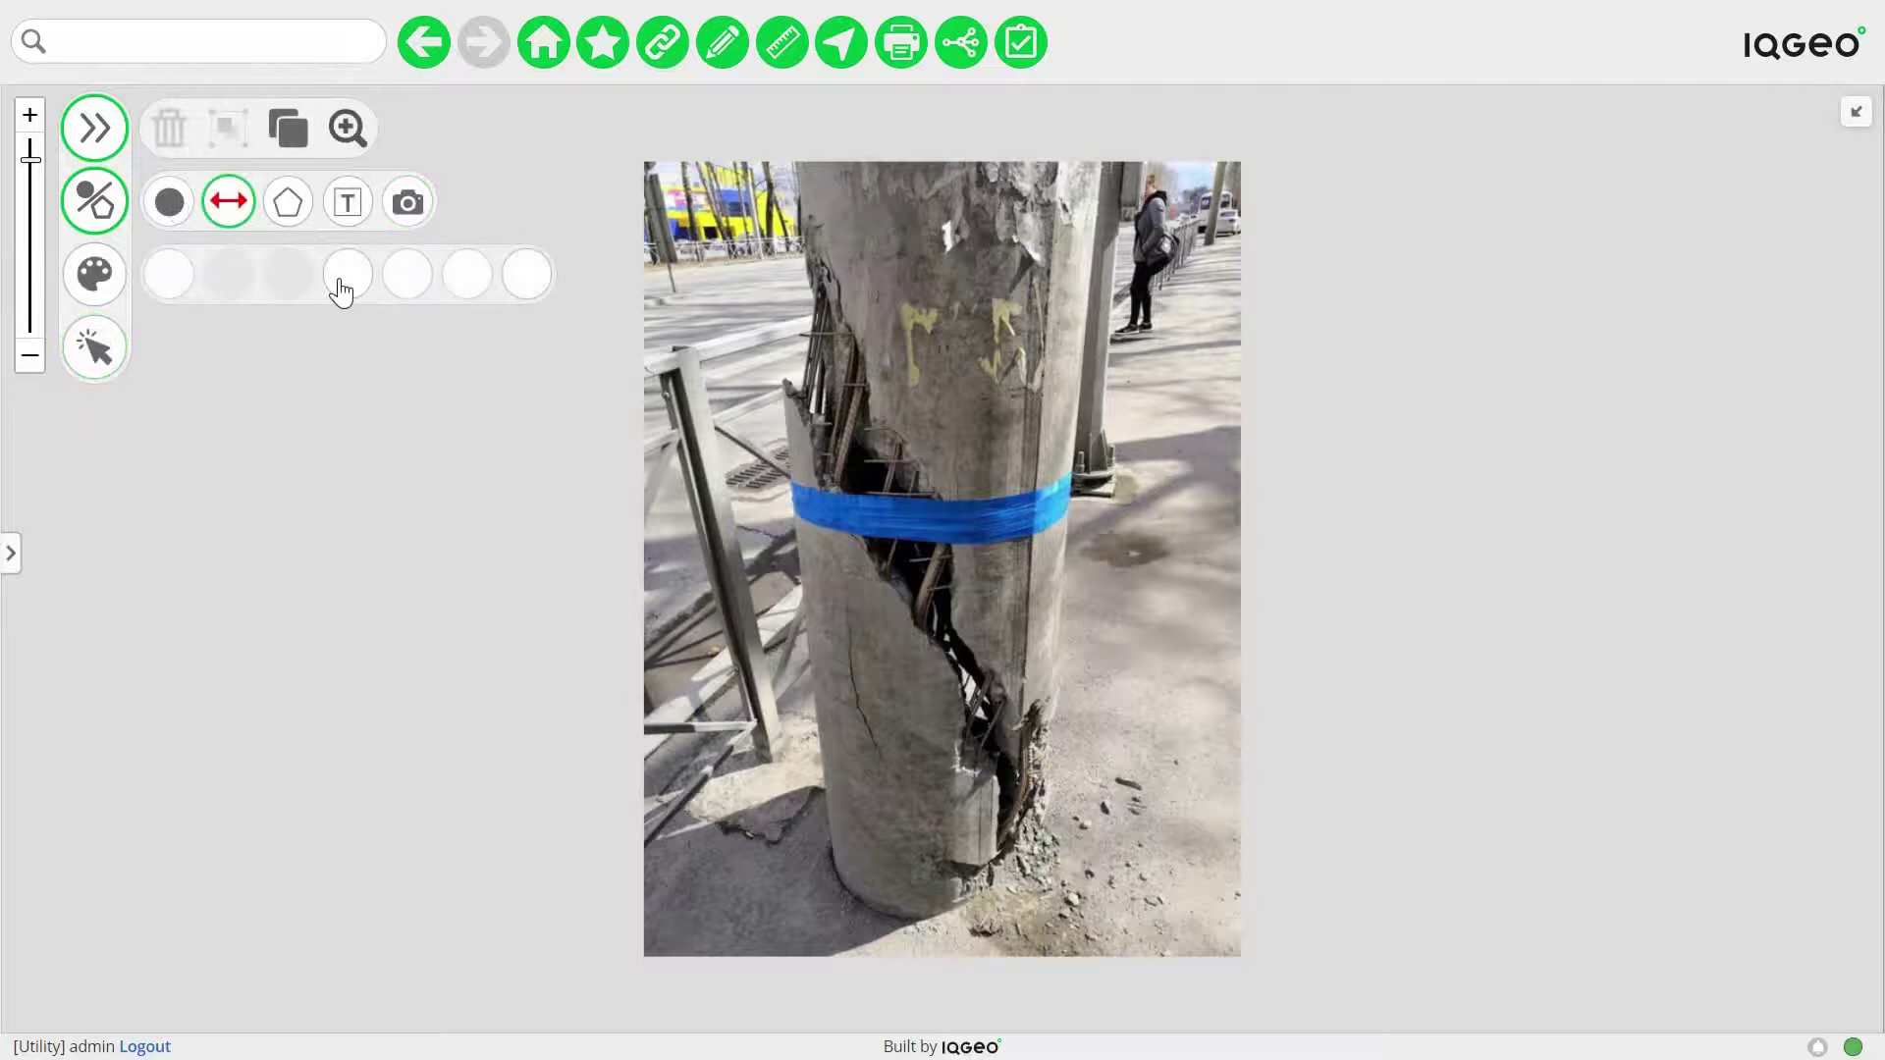
- Draw a red arrow at the crack on the pole photo, then return to the map
left_click(340, 292)
double_click(1052, 628)
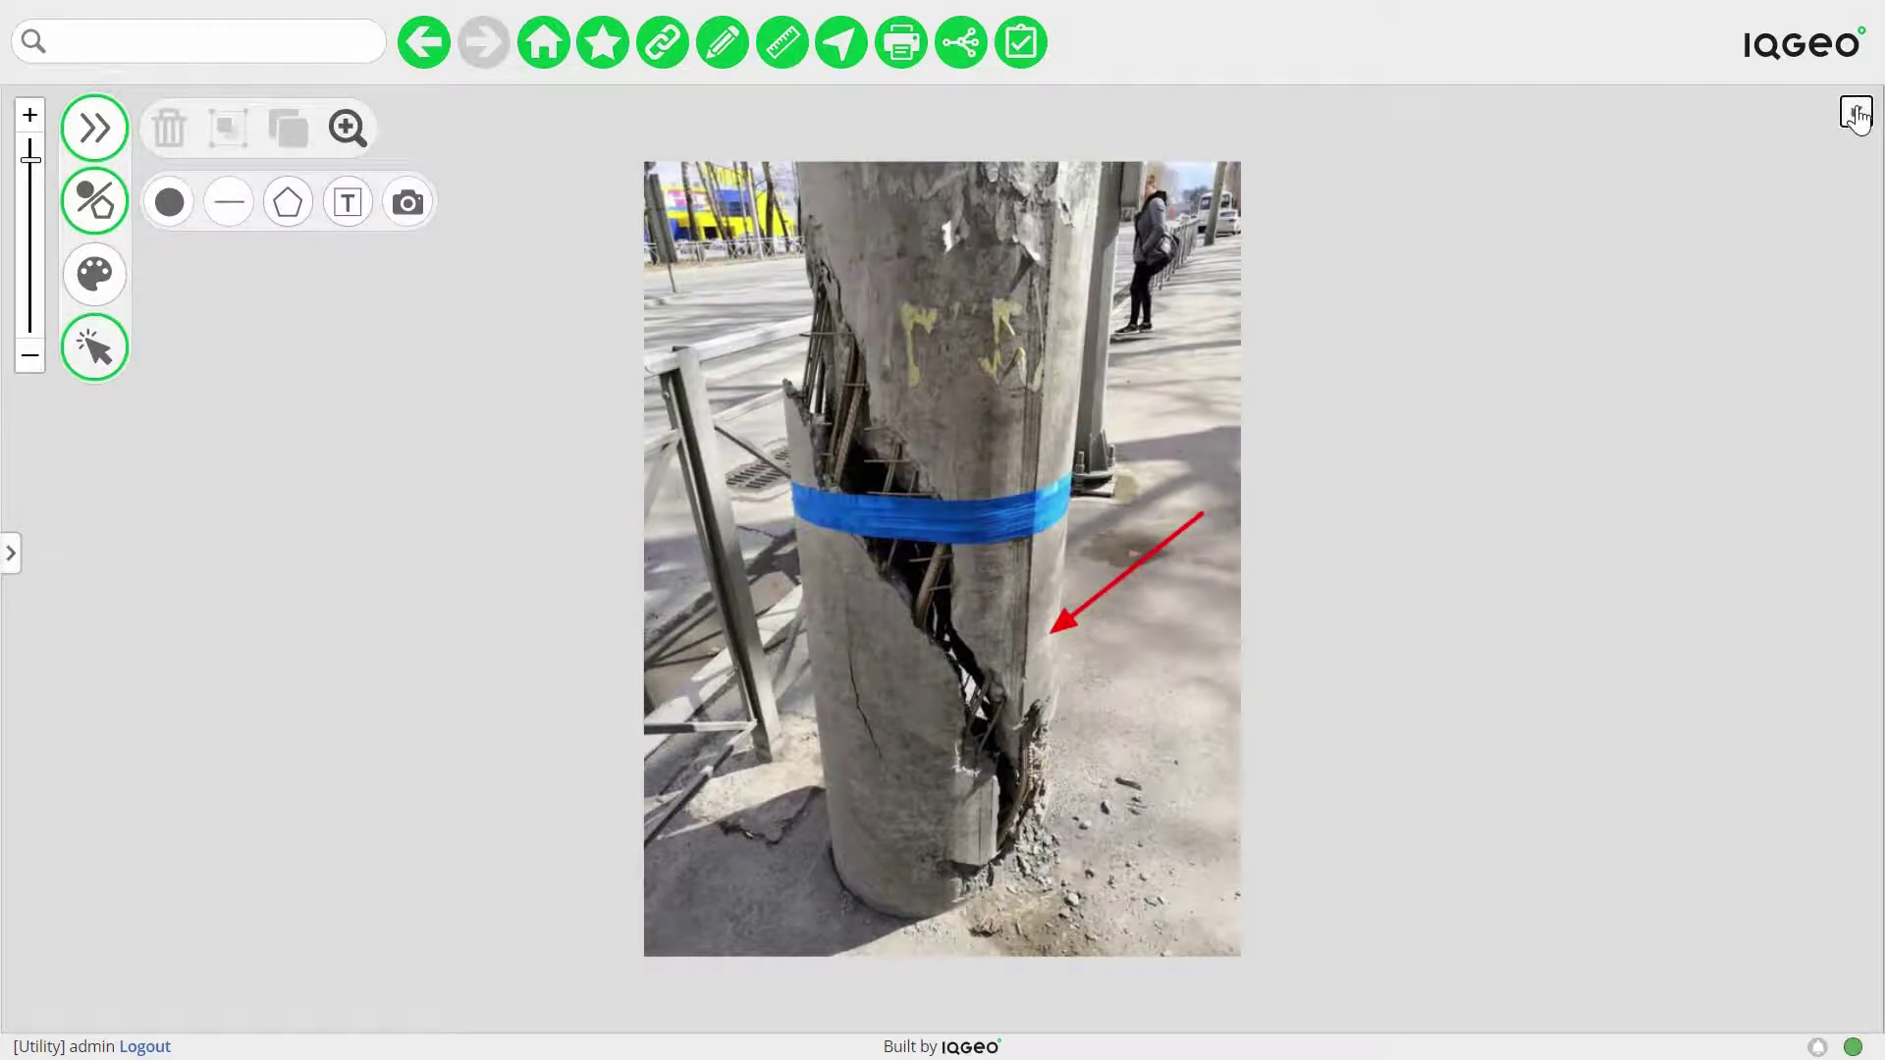
left_click(1856, 114)
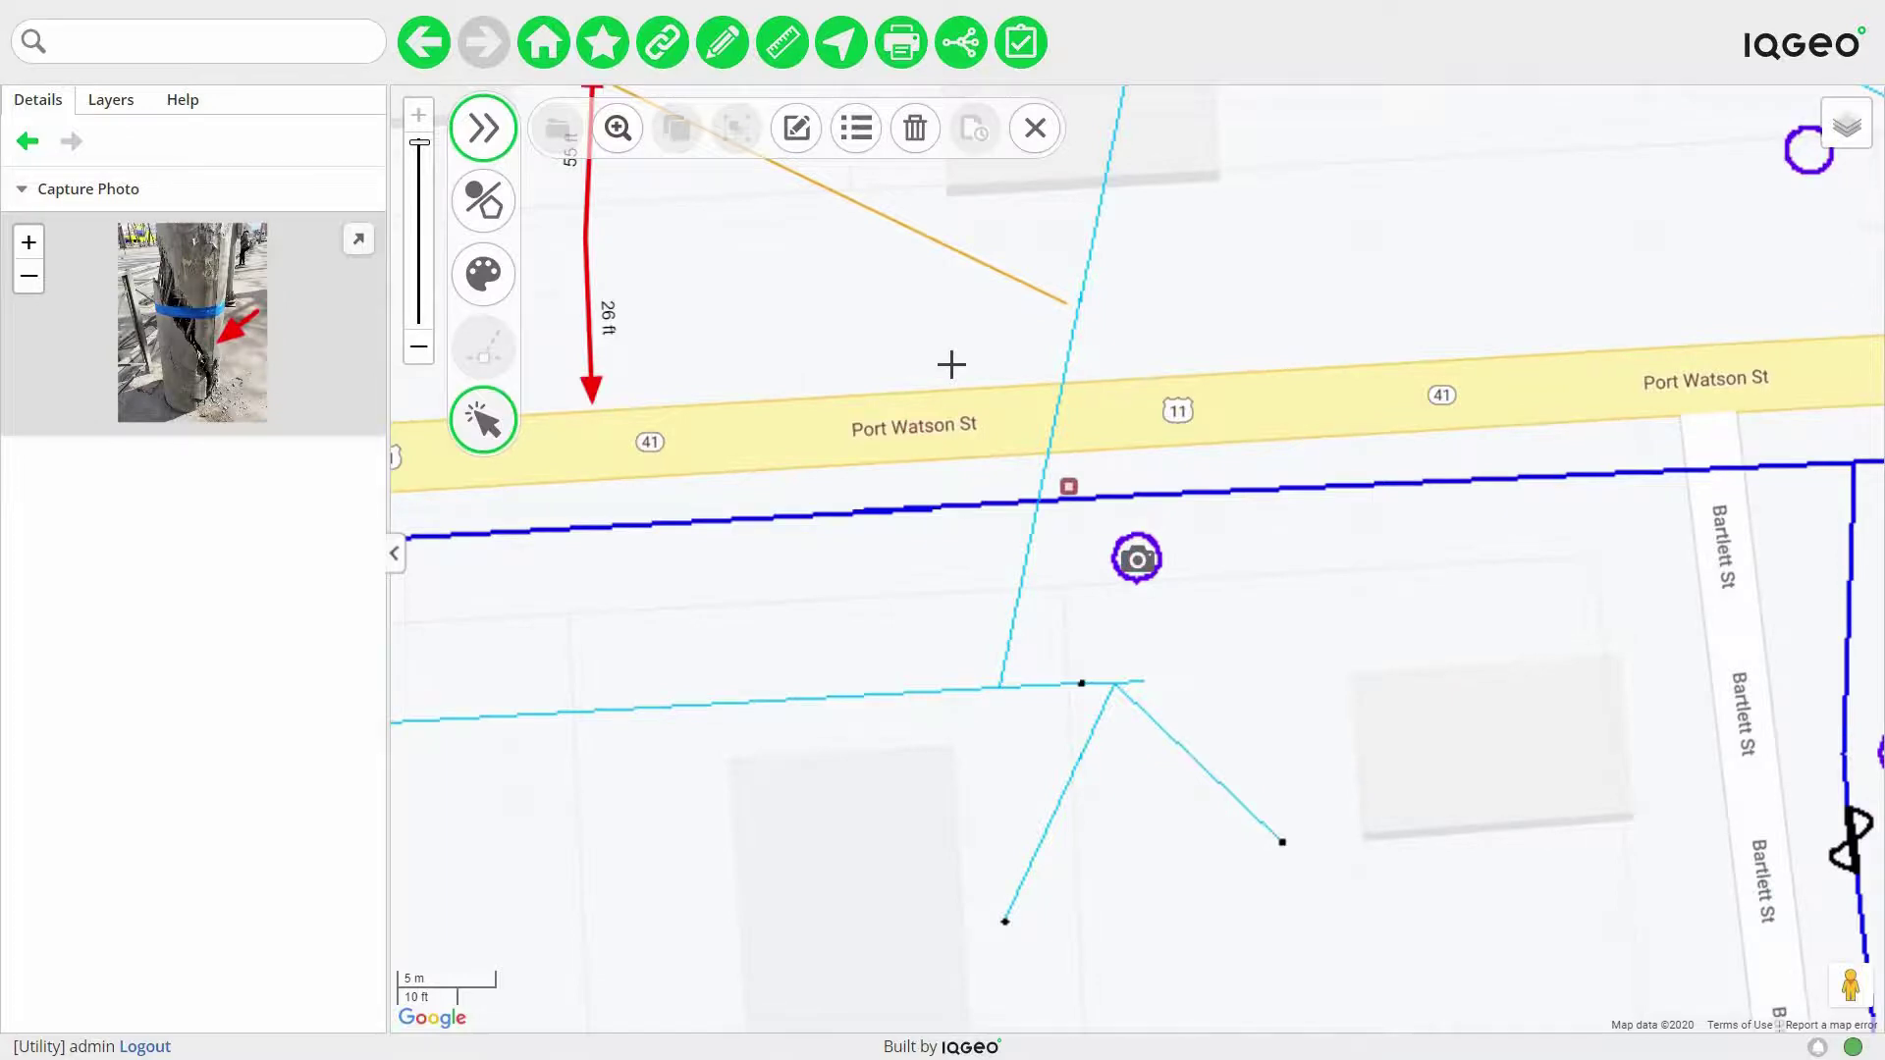
scroll(950, 364, "down", 1)
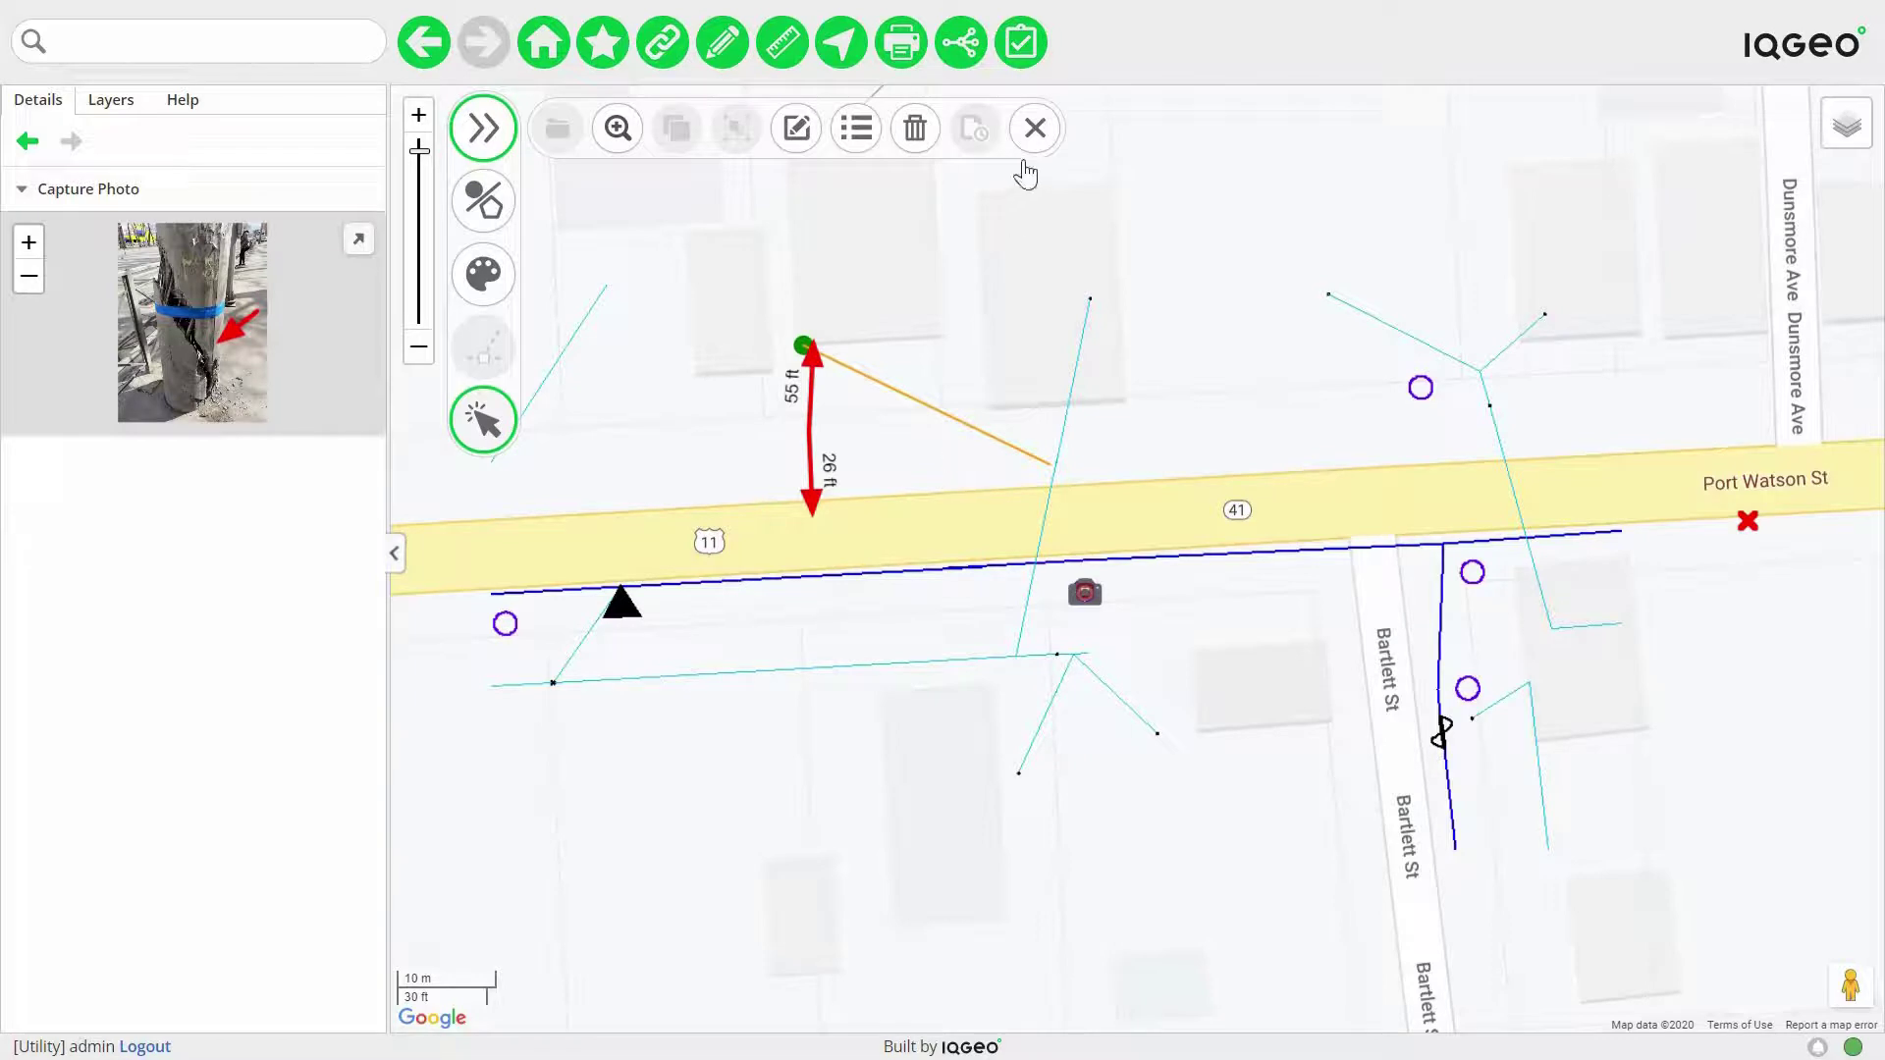
- Save the electric design package changes and stop editing it
left_click(1034, 129)
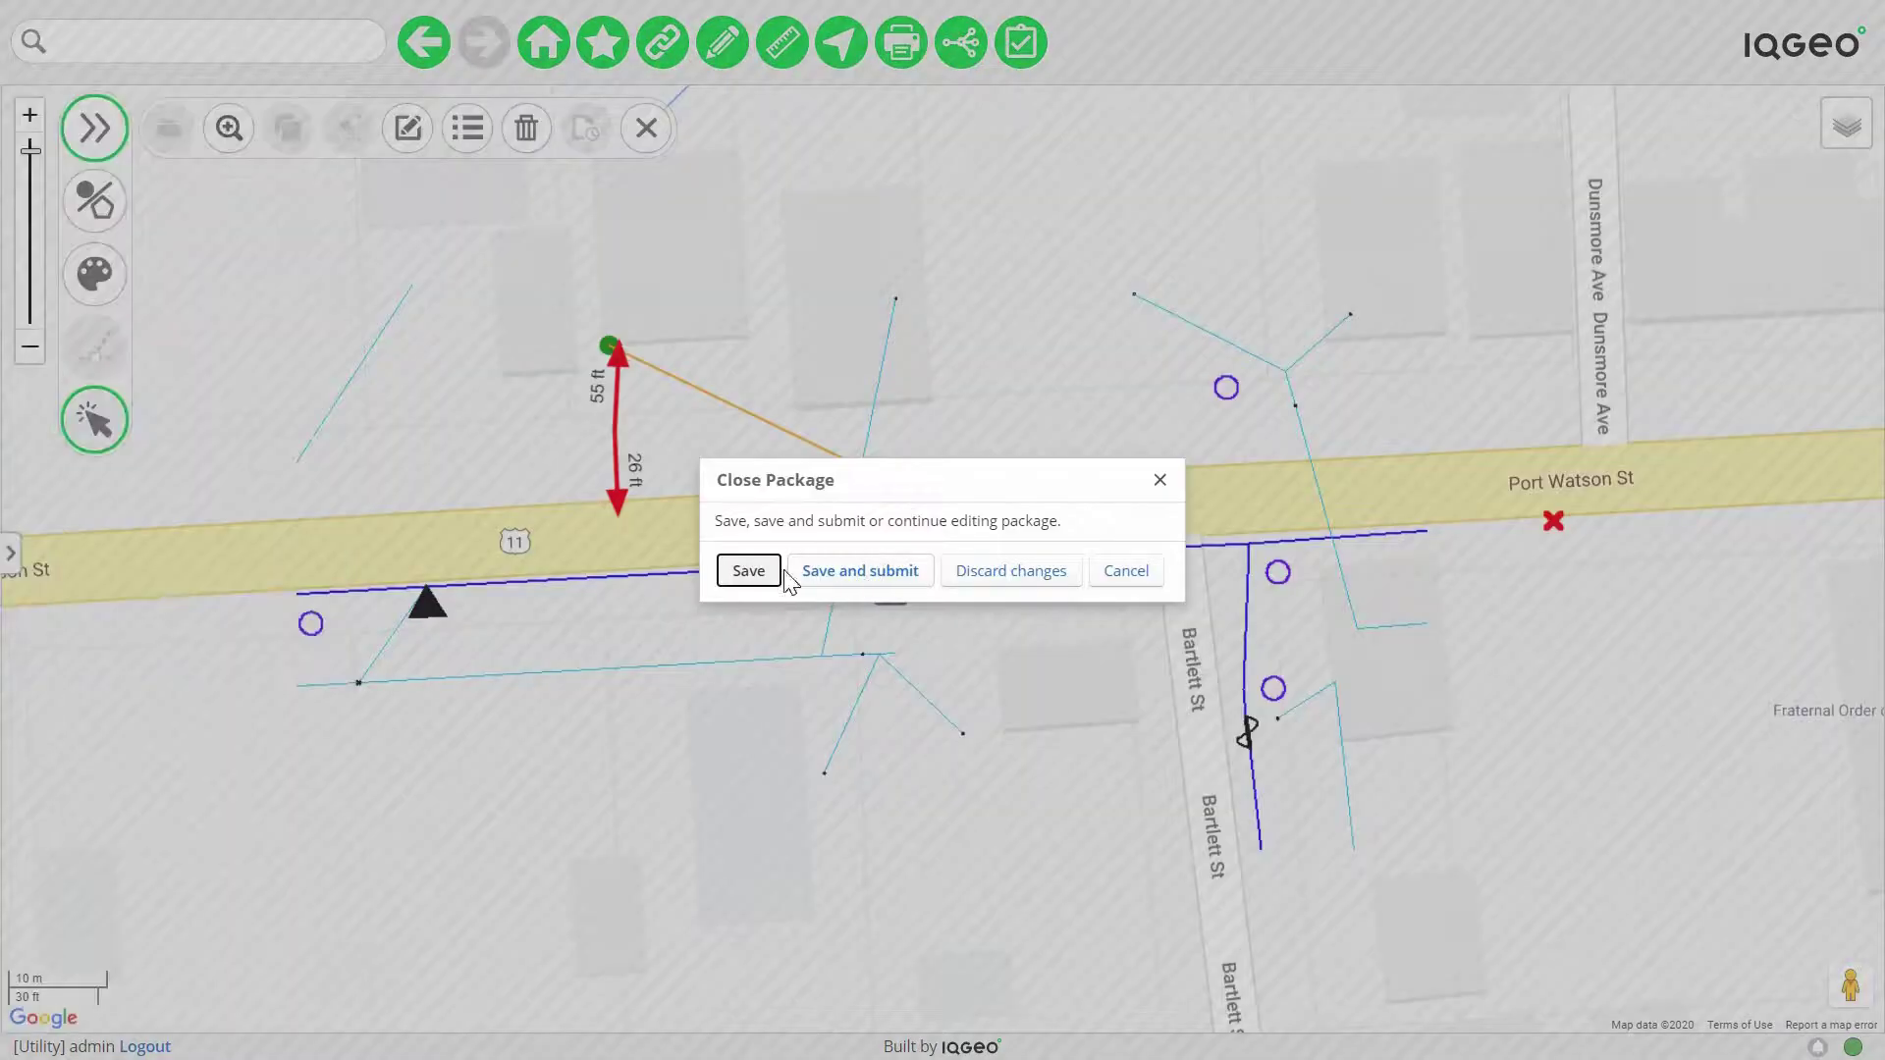
left_click(814, 570)
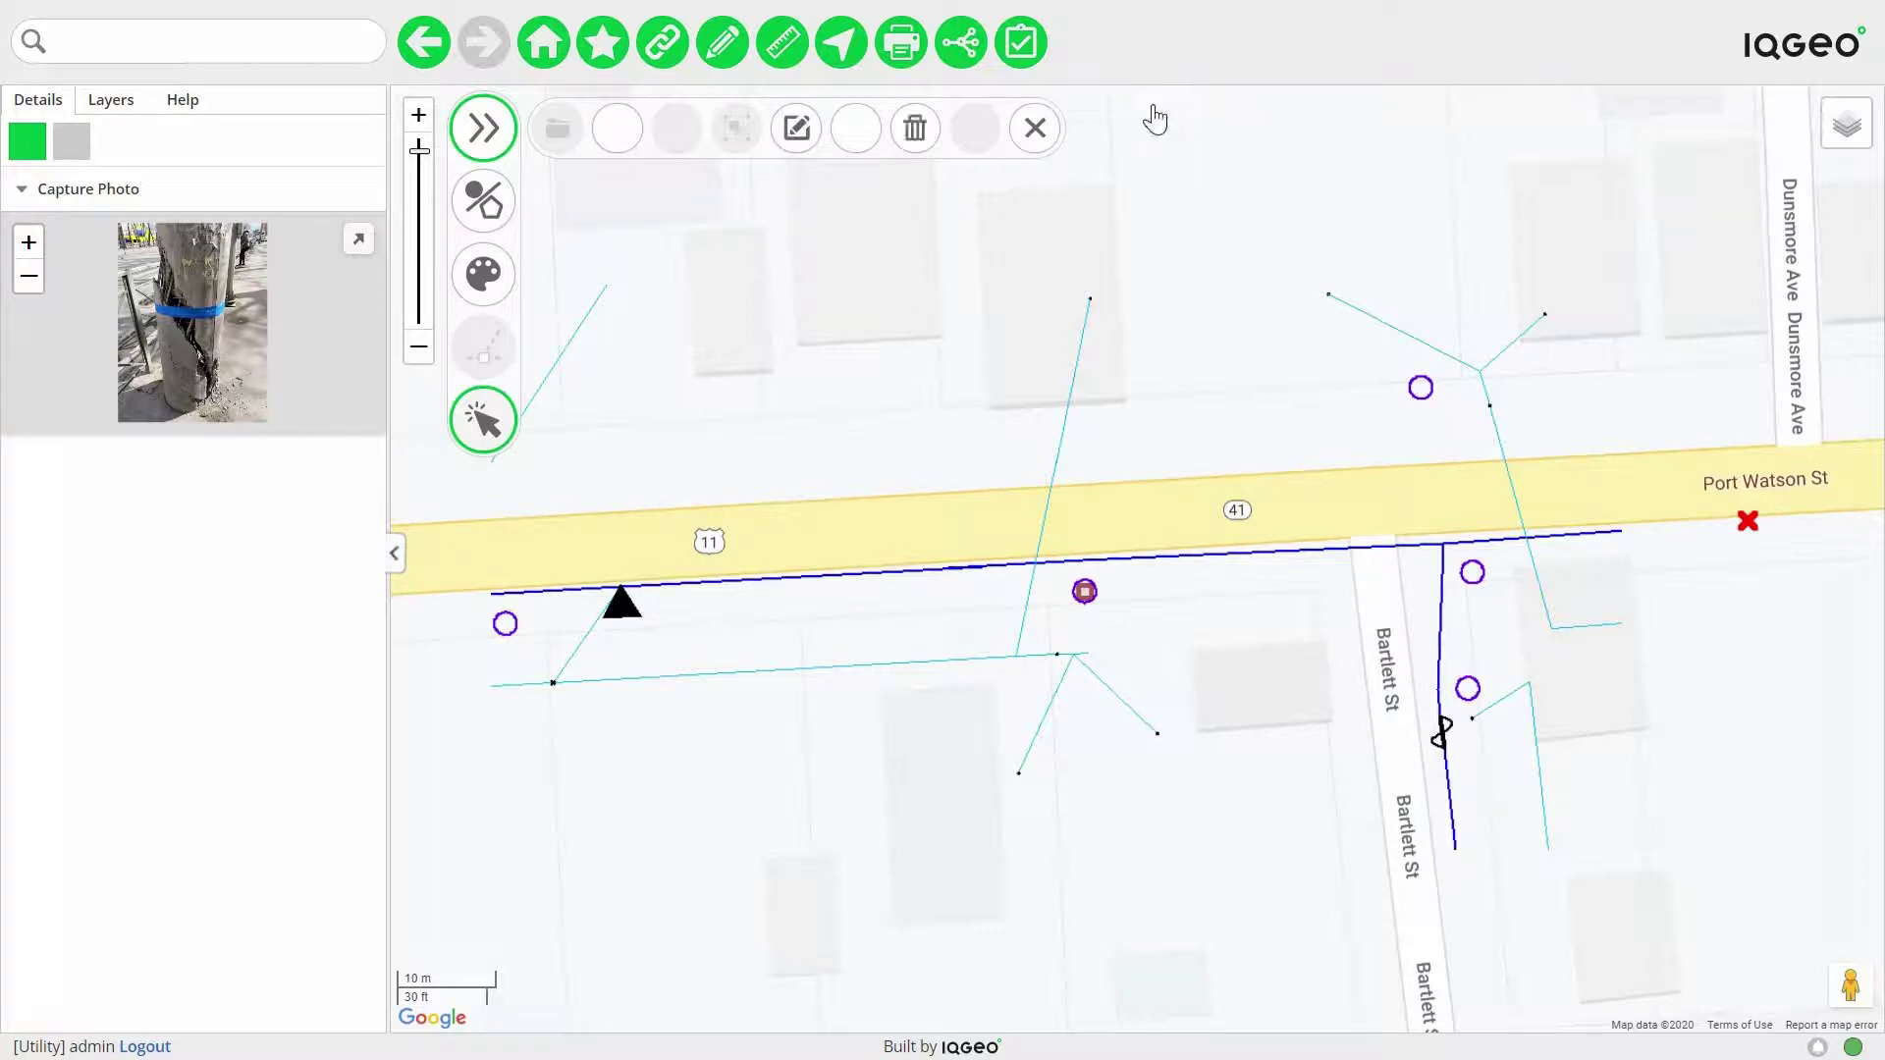
left_click(1043, 134)
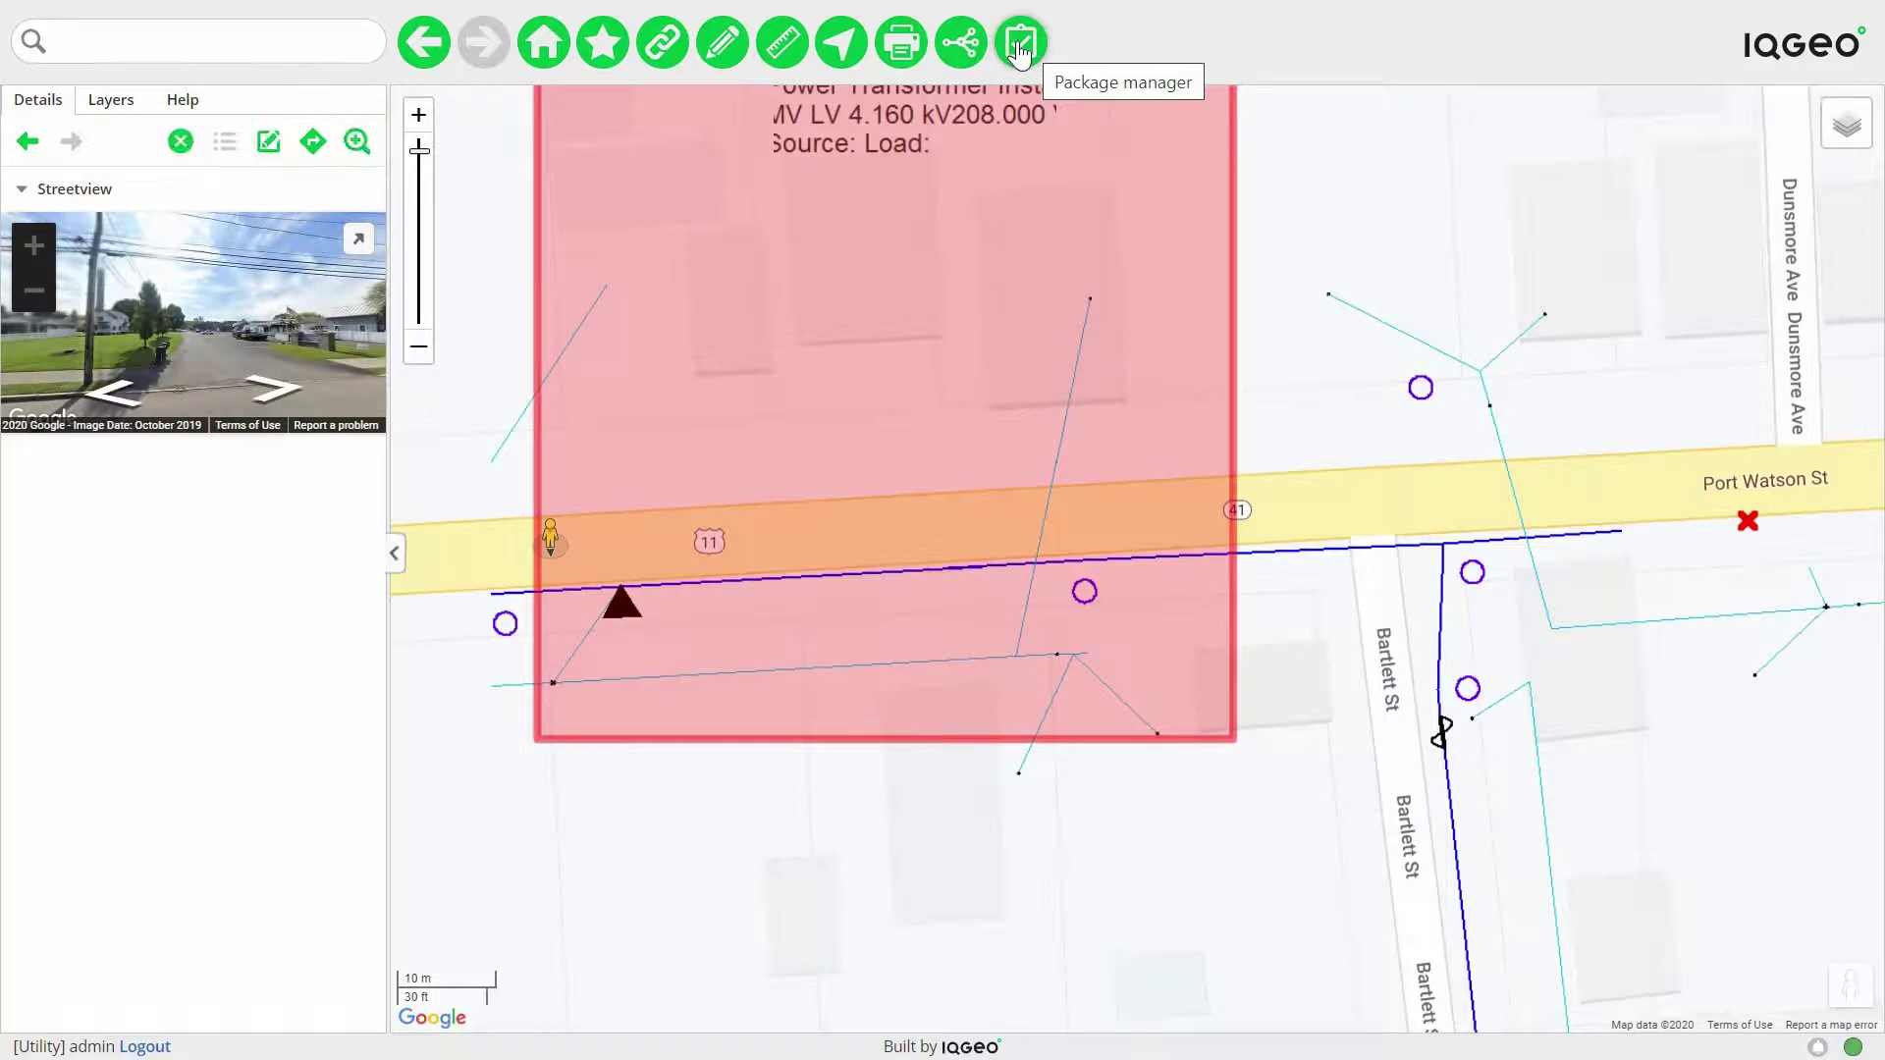
- Clear the map highlight and dismiss the Package Manager's list of packages unchanged
left_click(192, 139)
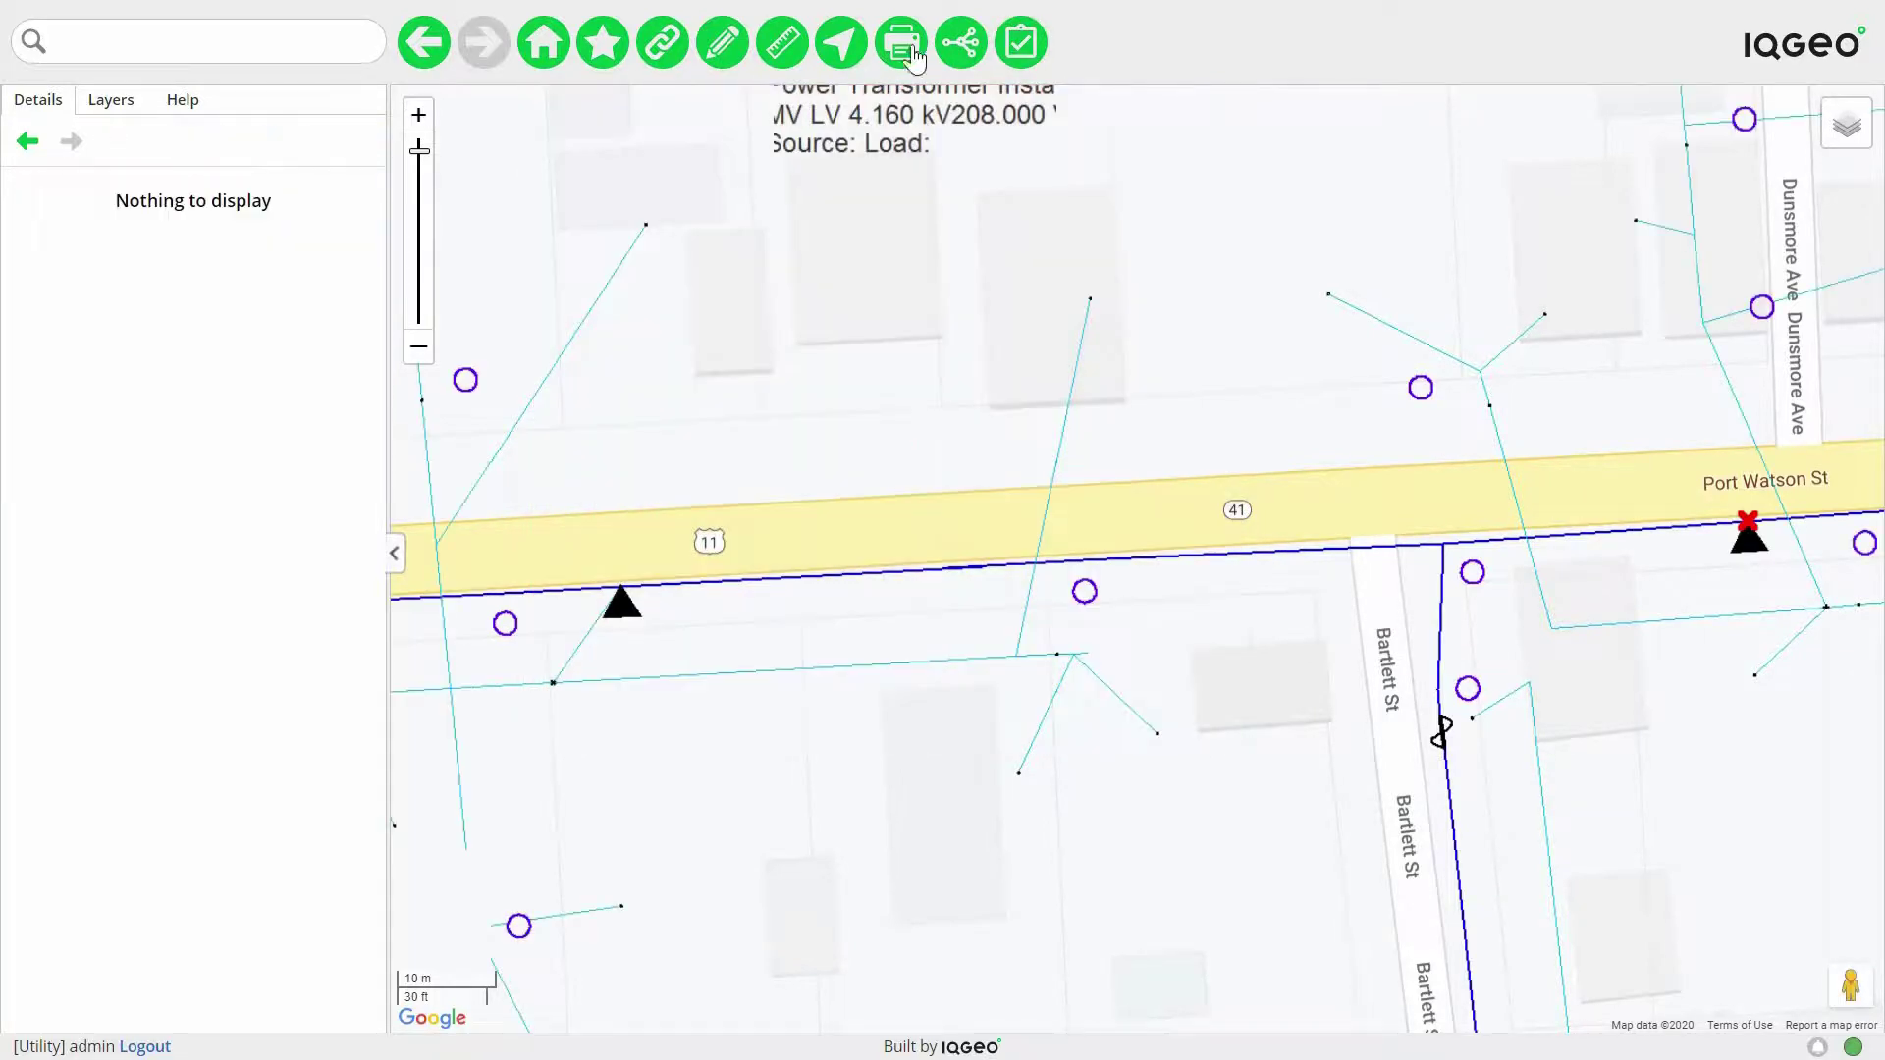
left_click(1029, 51)
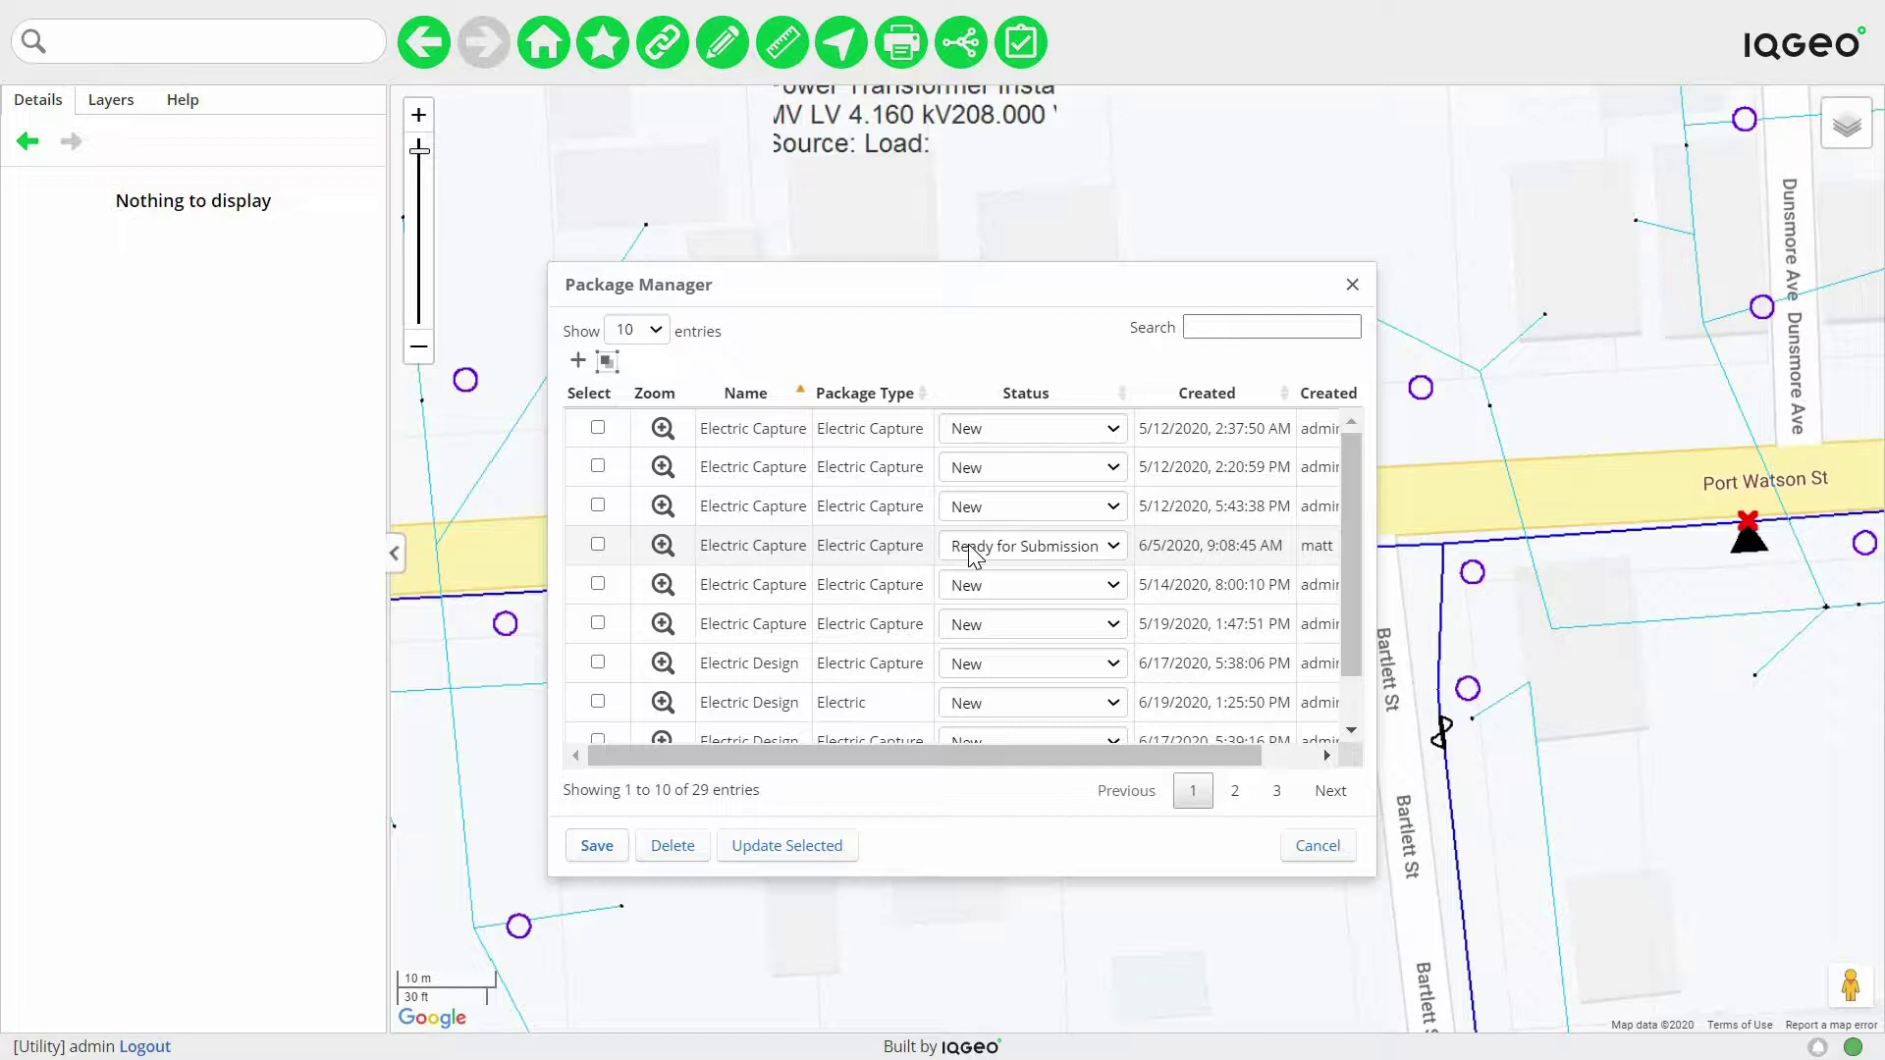
left_click(1317, 846)
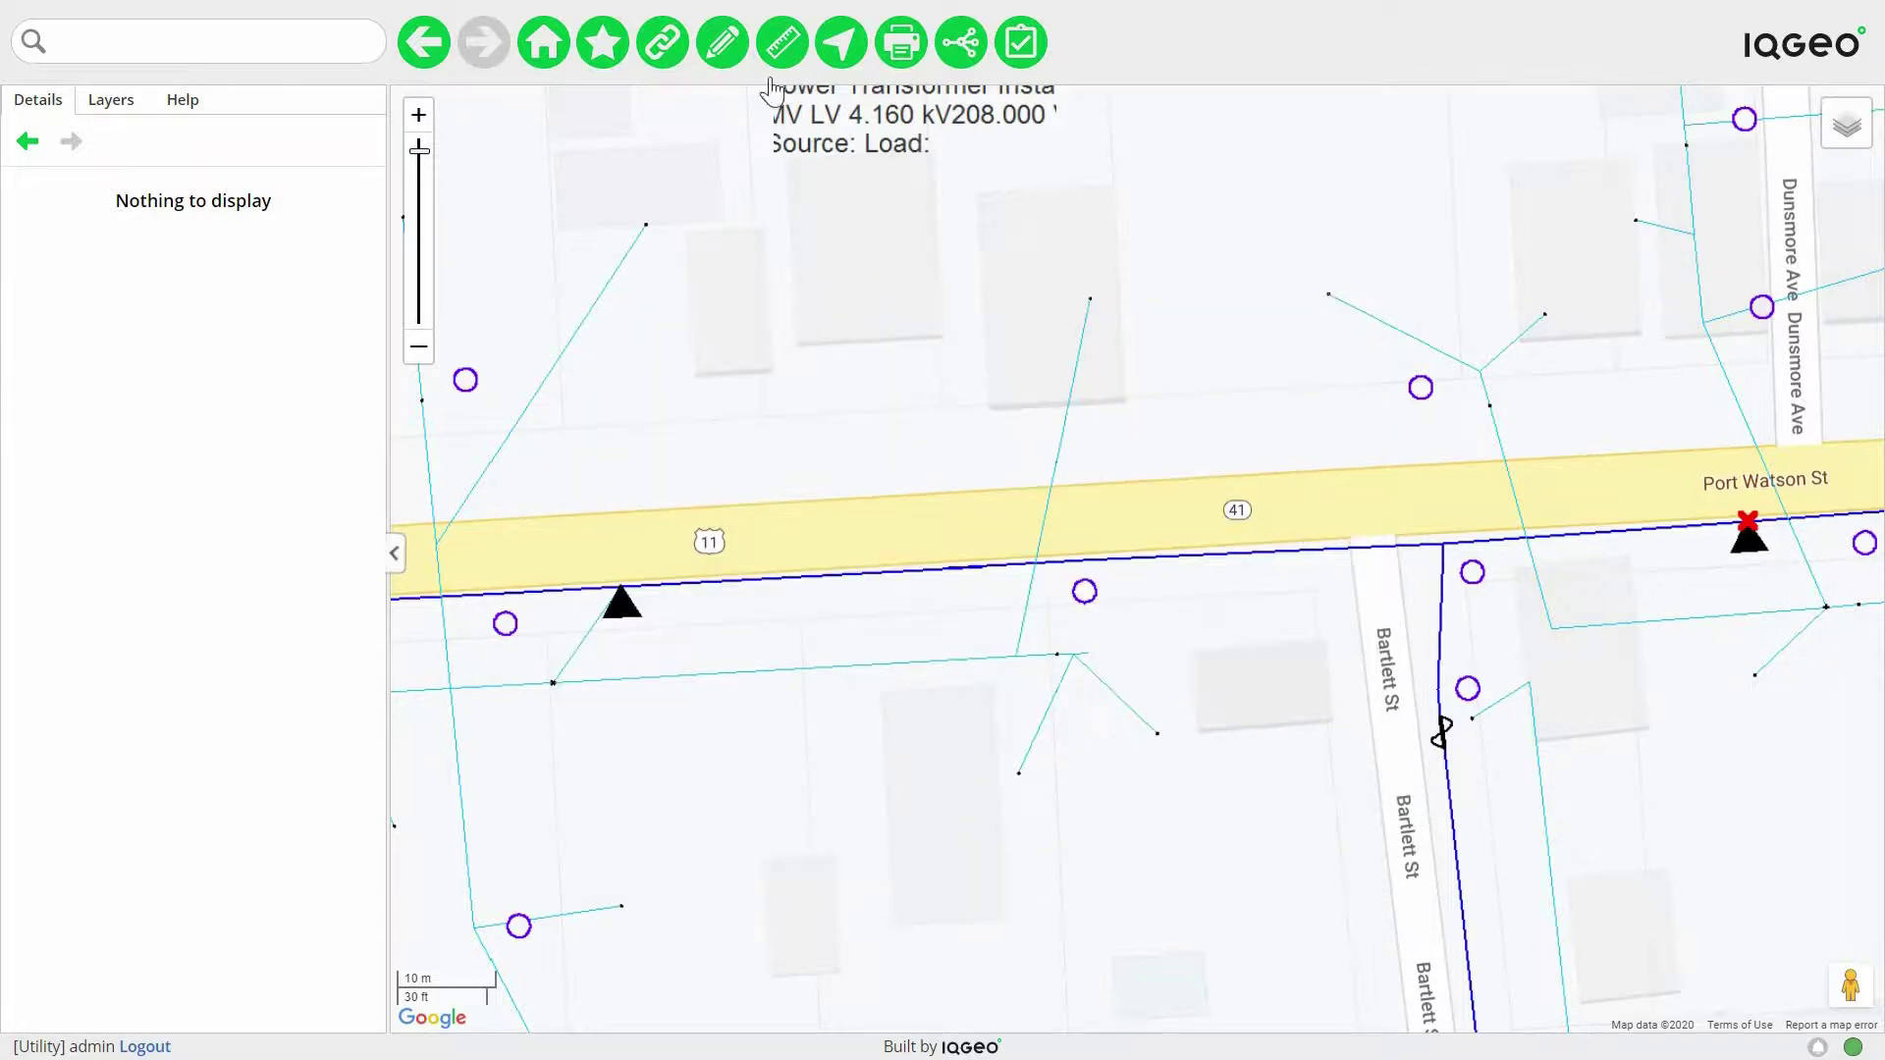
- Create a new Design: Gas package and save its form
left_click(723, 45)
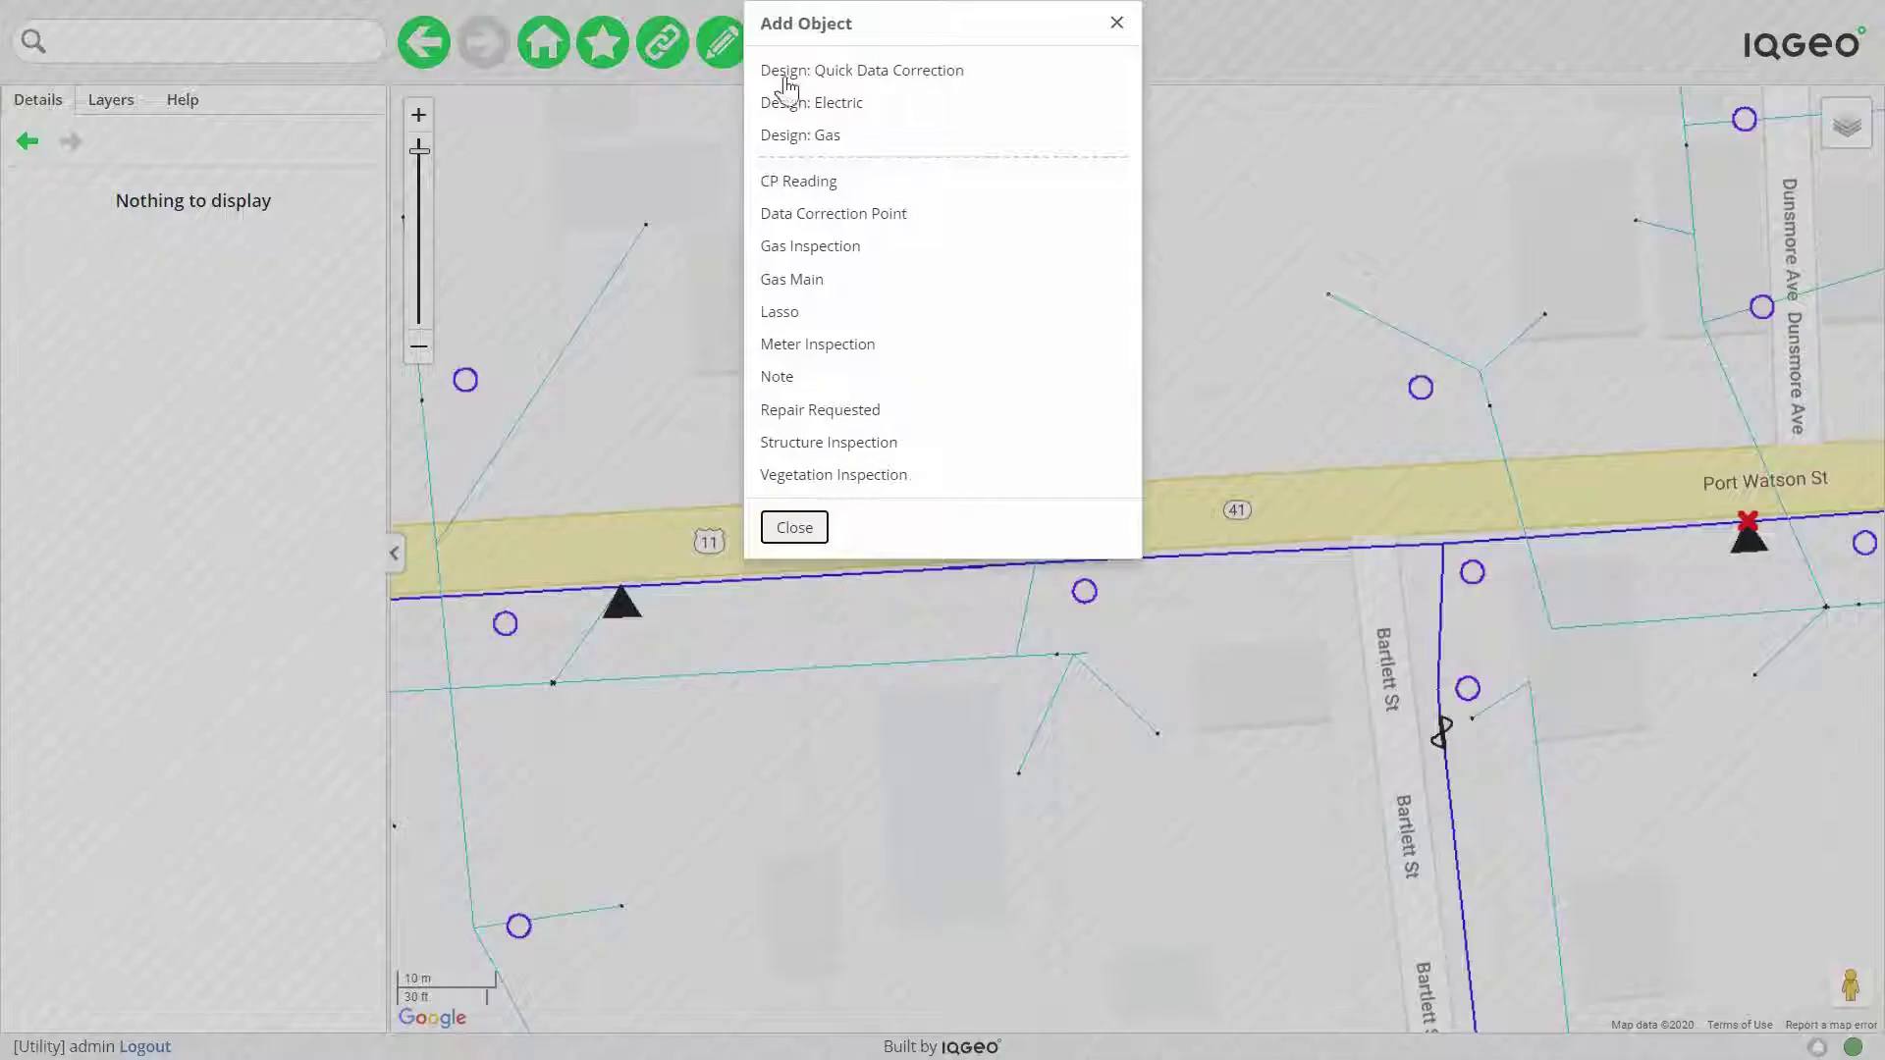
left_click(843, 142)
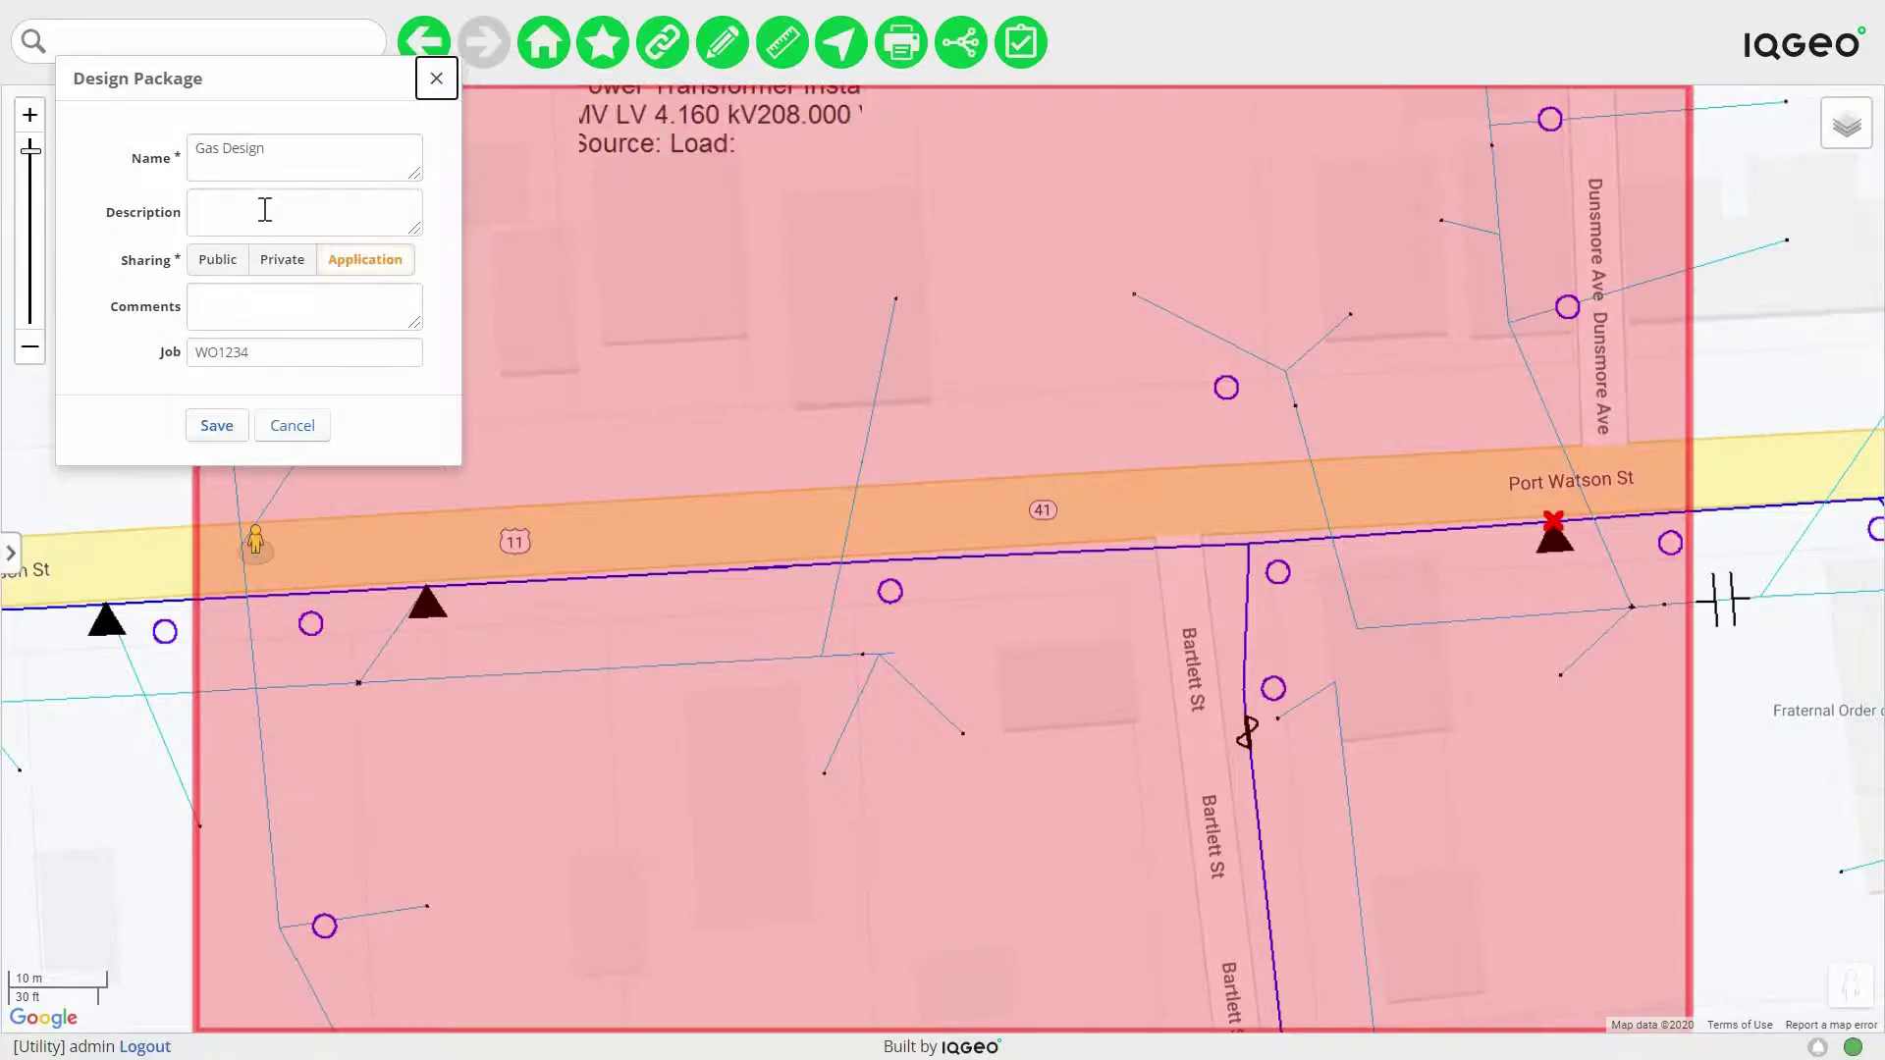
left_click(208, 424)
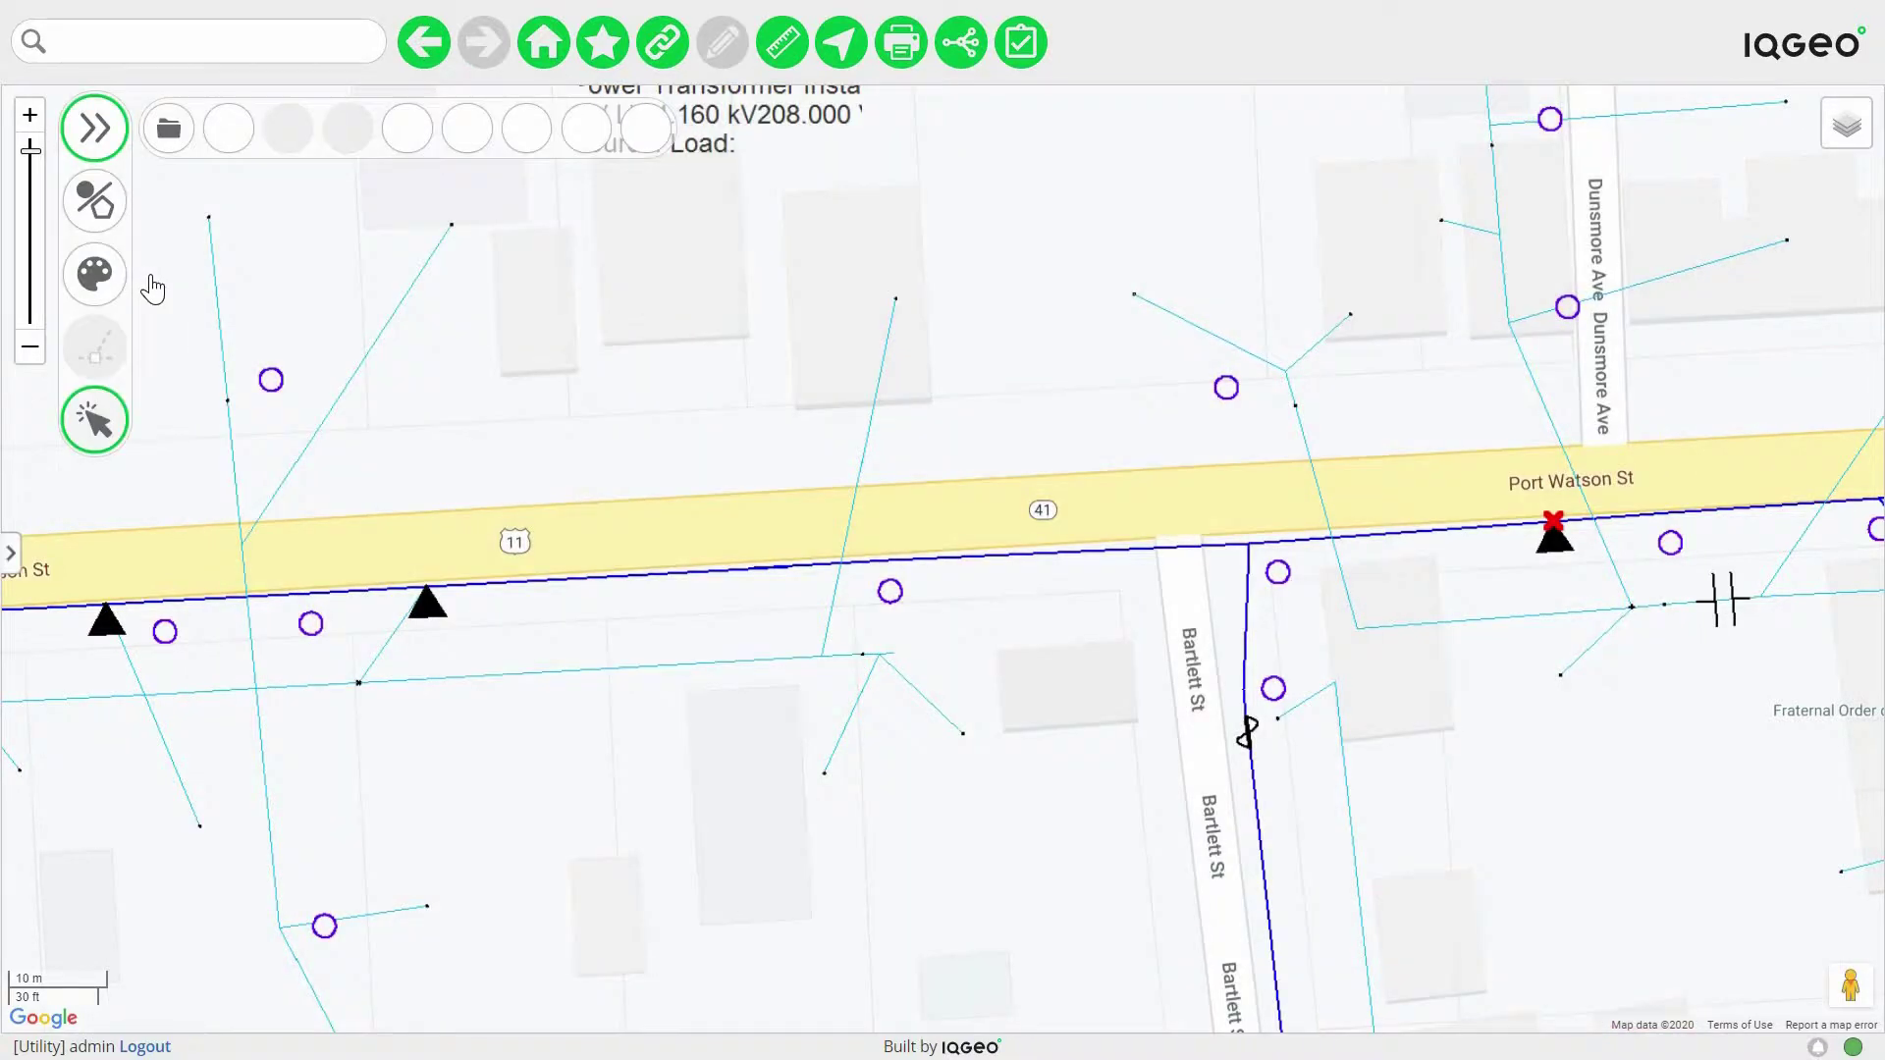
- Show the equipment palette with the Gas Equipment category and expand the extra editing tools
left_click(94, 274)
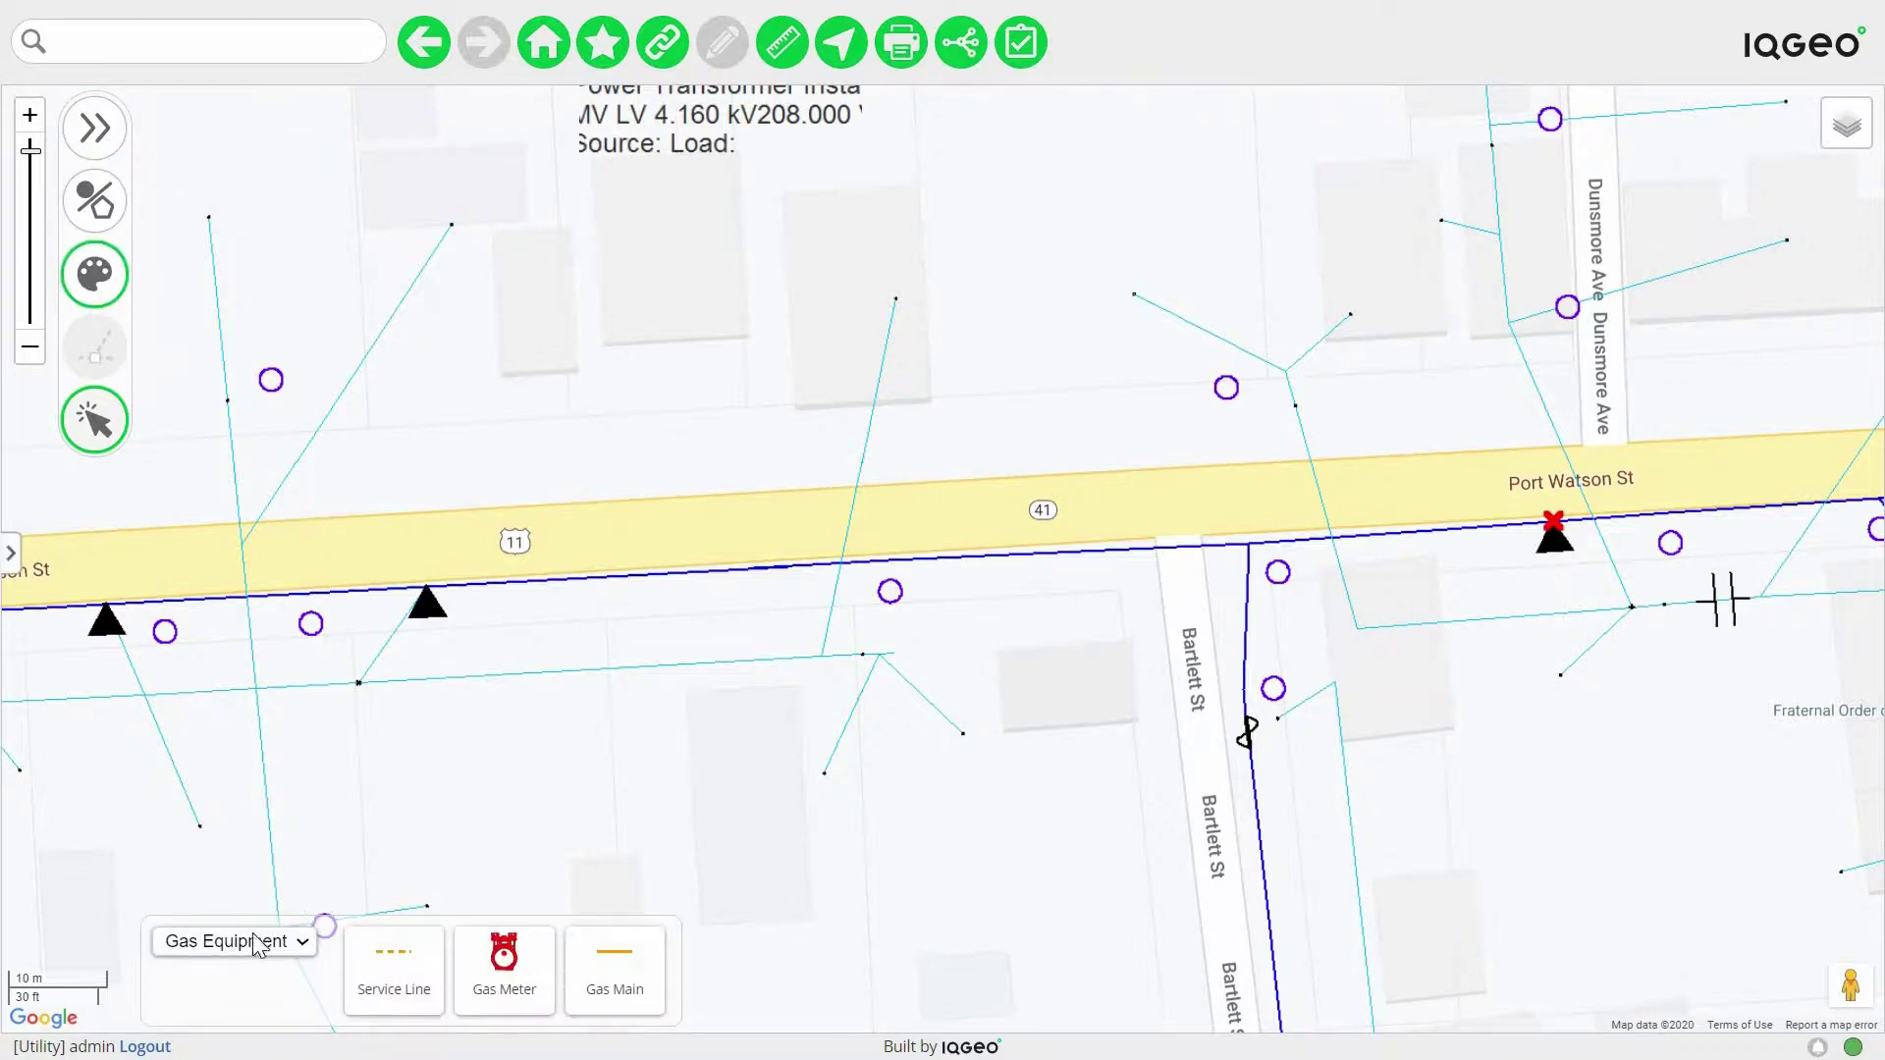
left_click(253, 938)
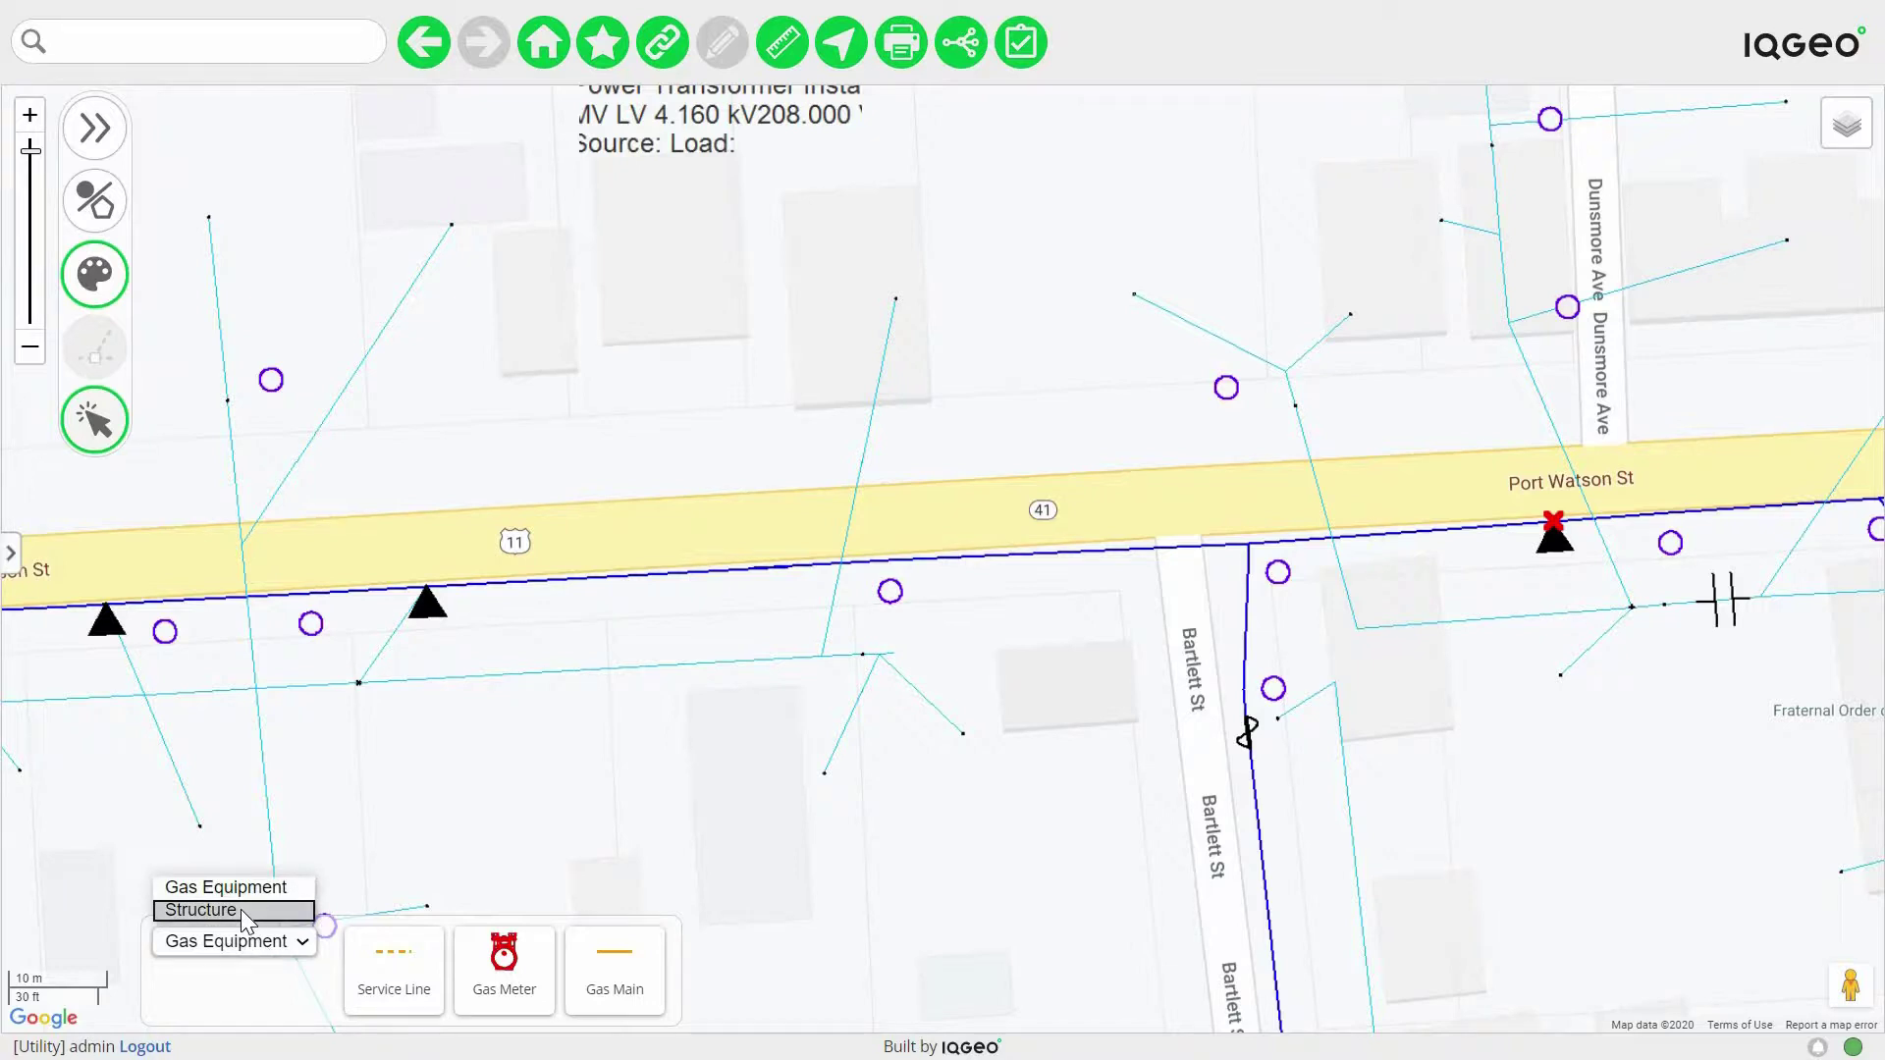
left_click(250, 994)
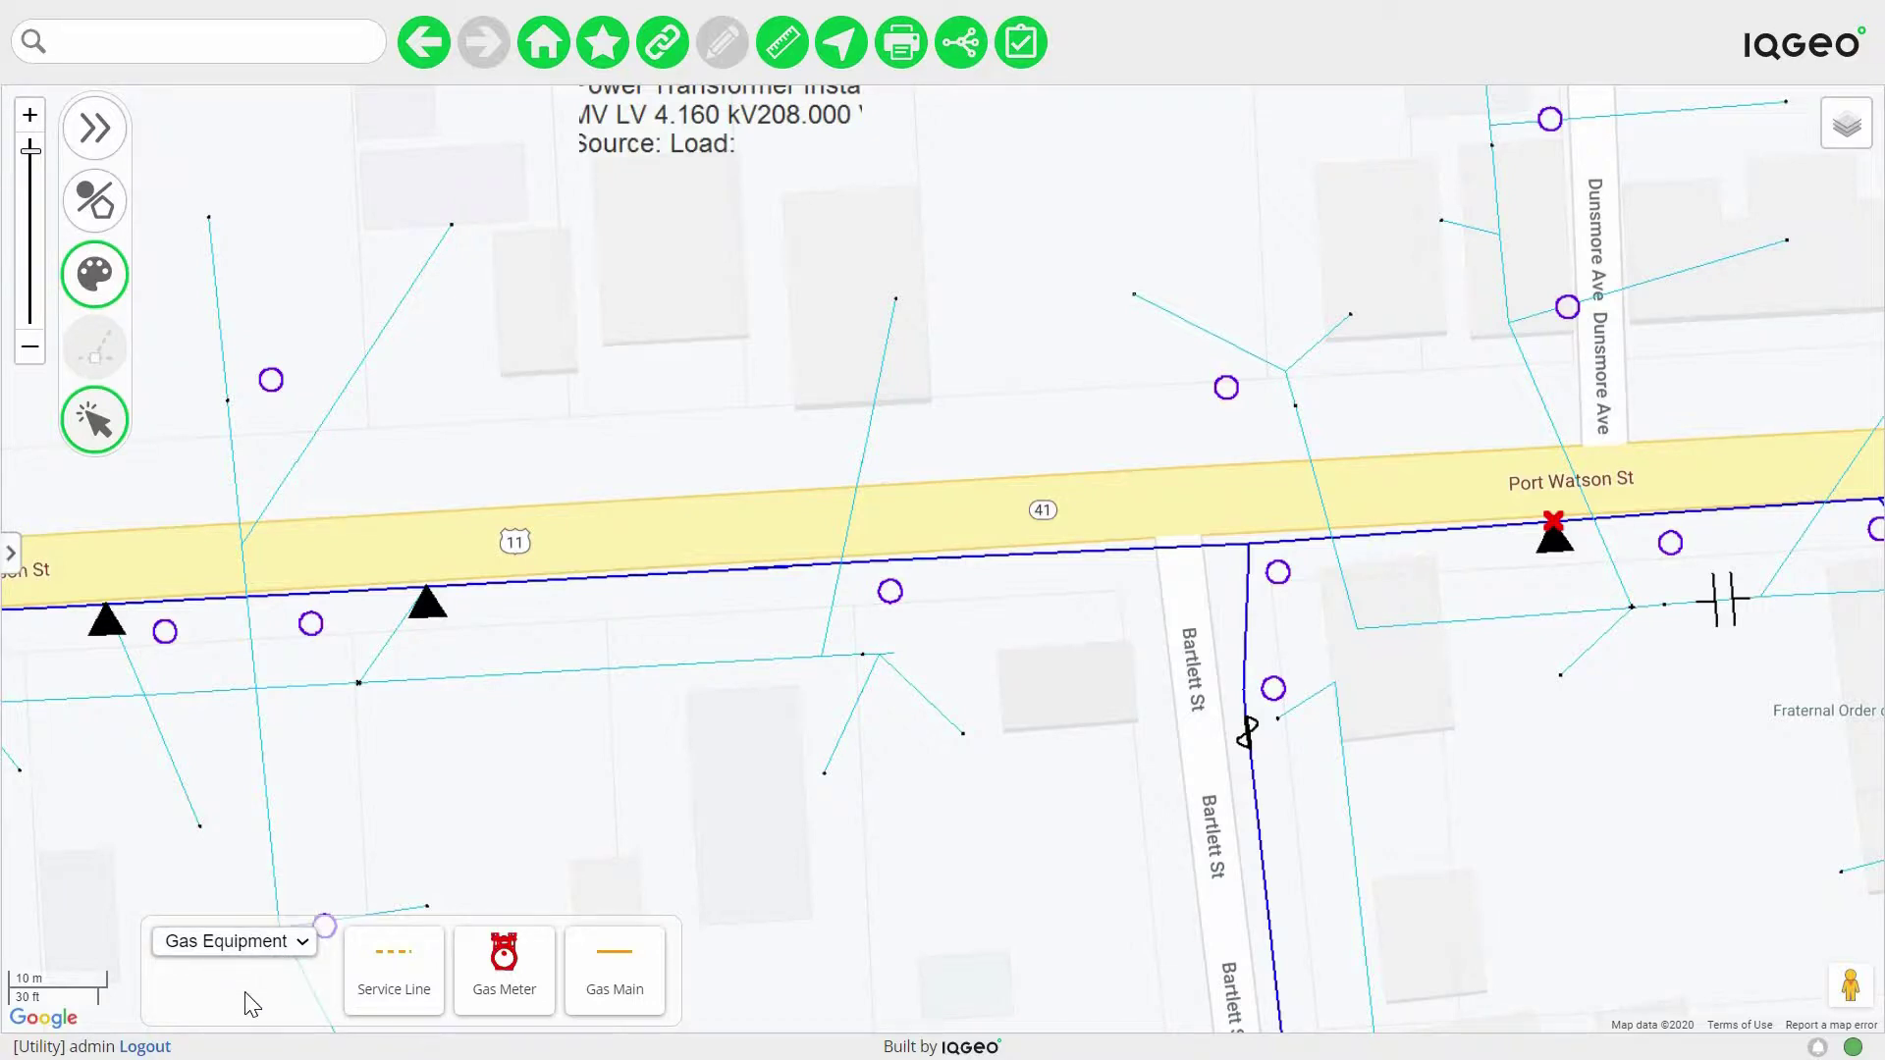
left_click(95, 127)
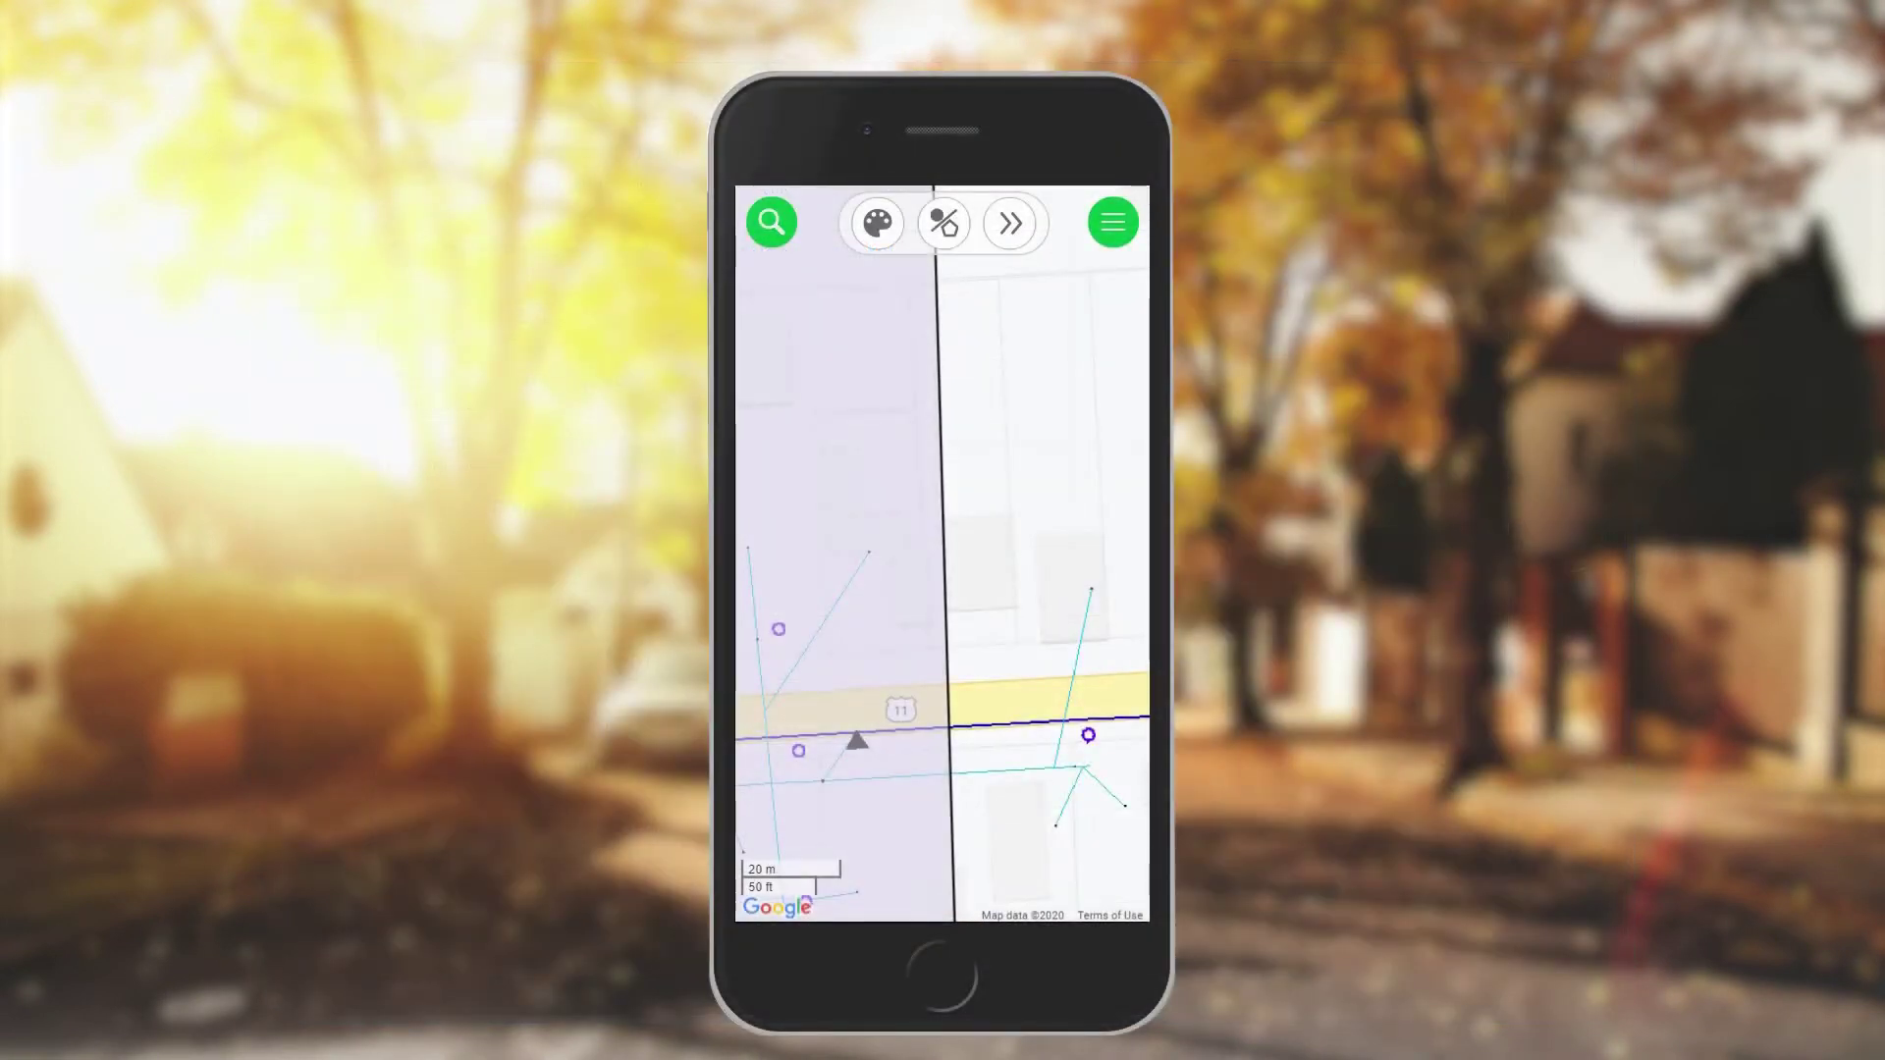
- Show the markup drawing tools and the Electric Equipment palette with Wire Segment on the phone
left_click(948, 226)
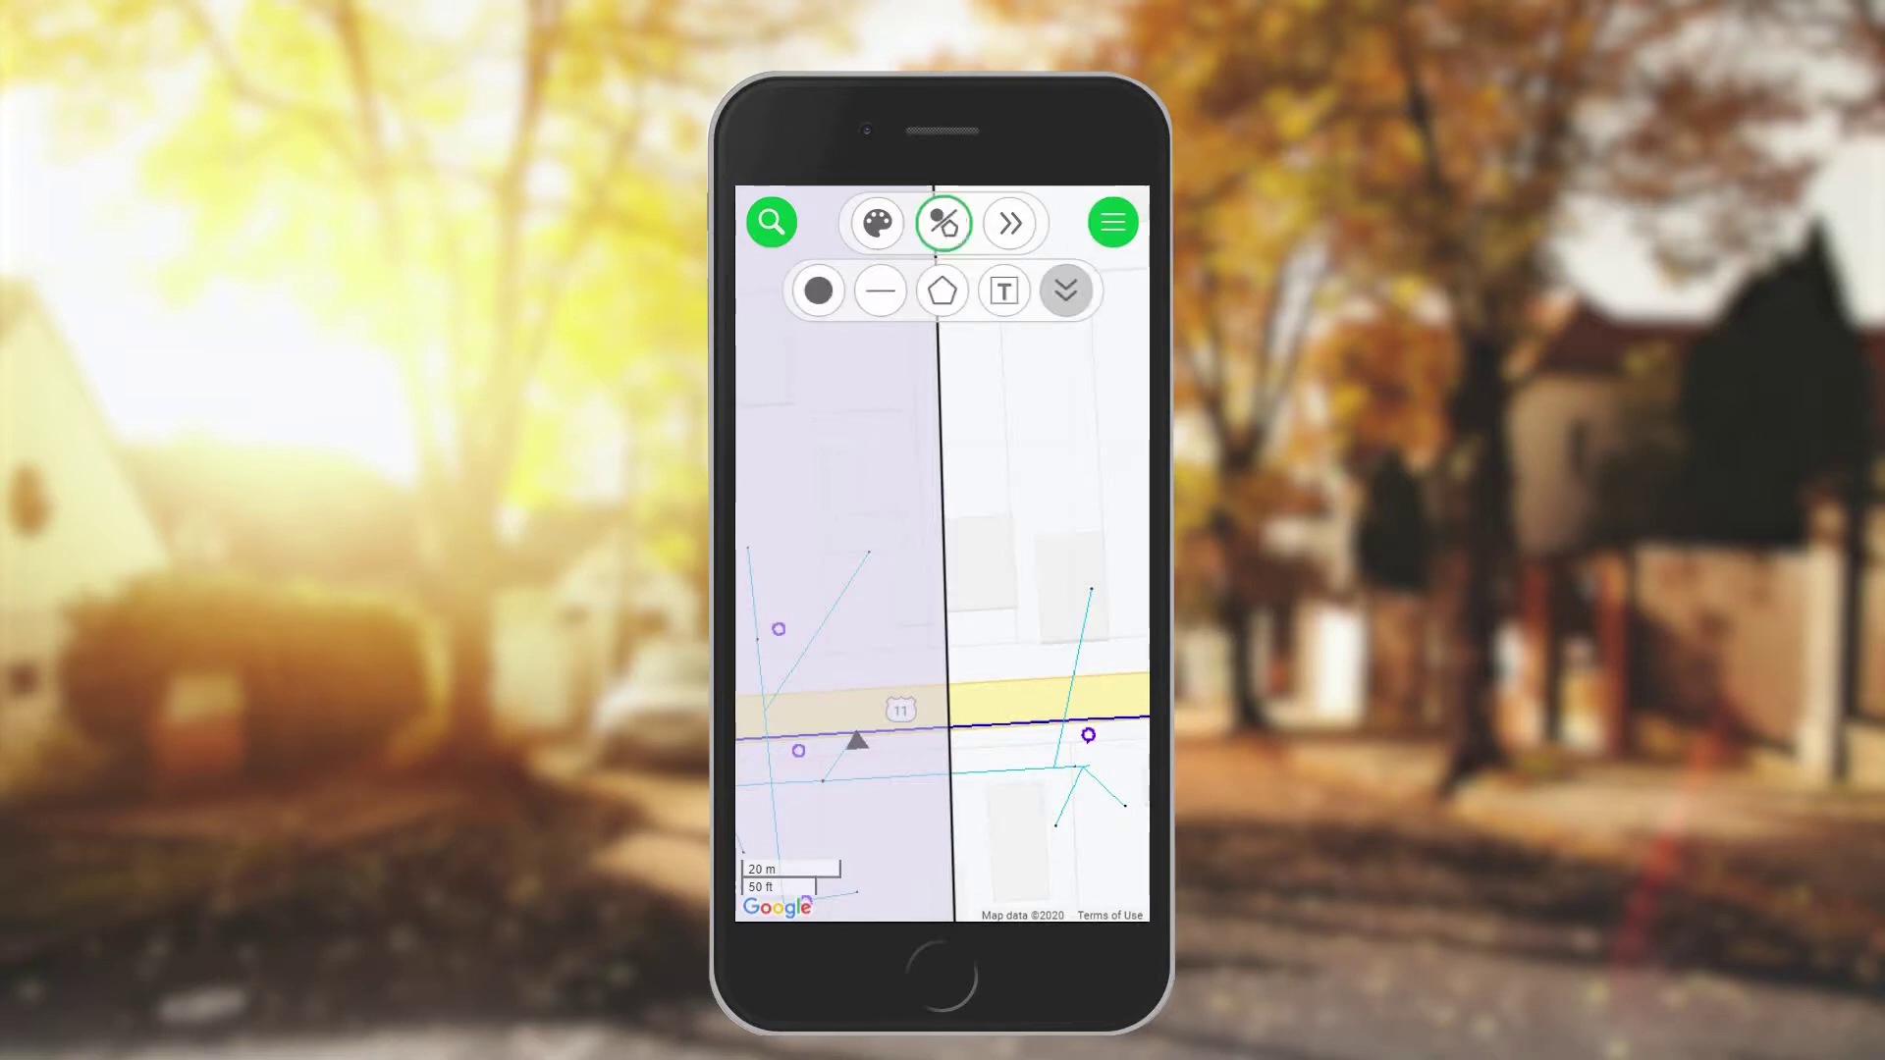
left_click(889, 227)
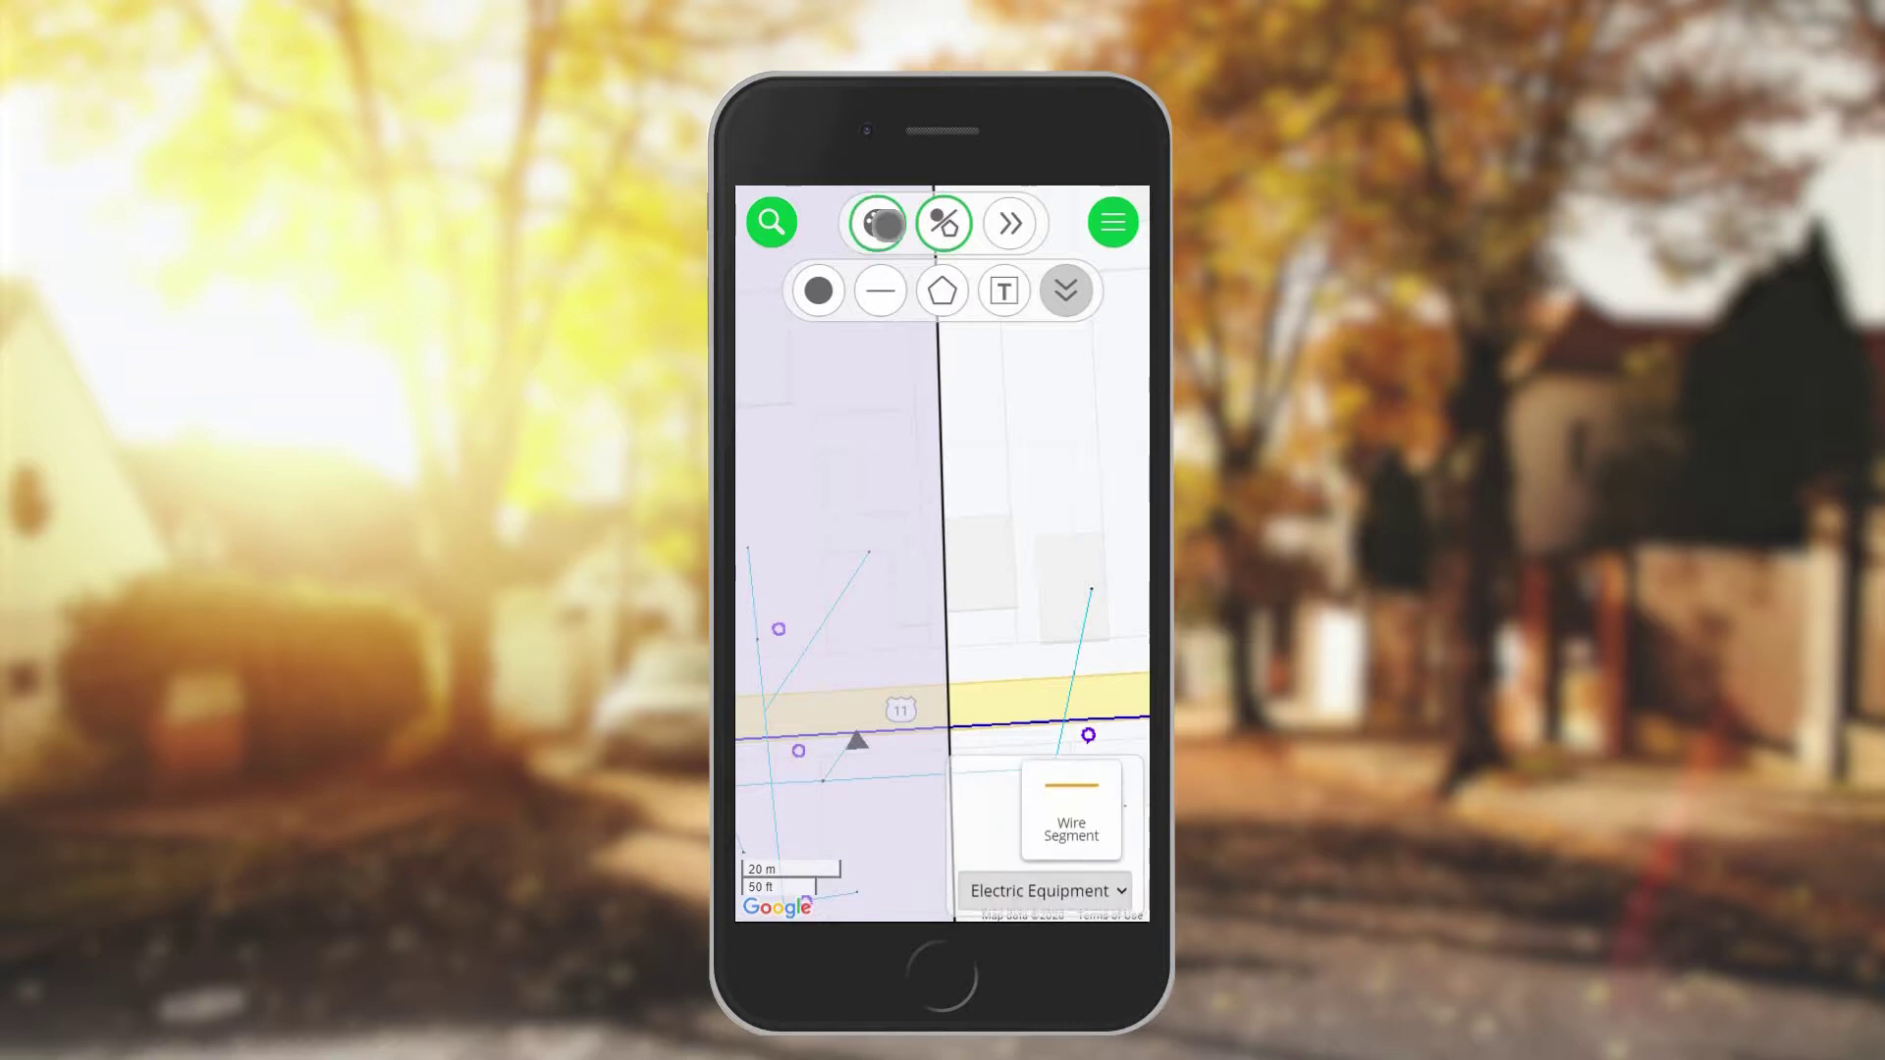